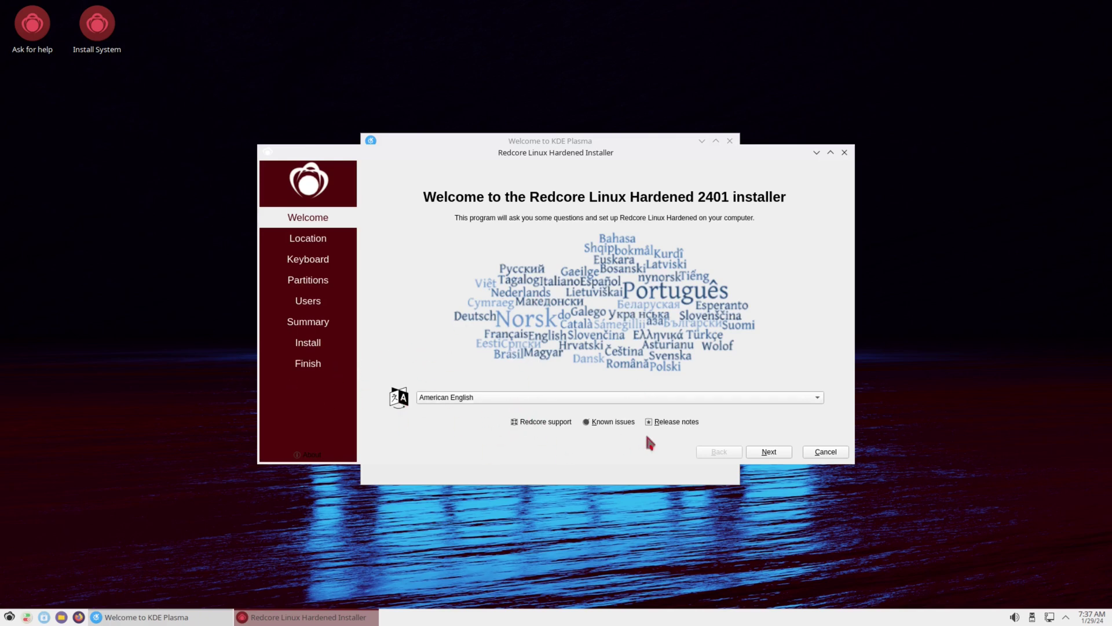
Step: Keep the Los Angeles timezone and US keyboard layout
click(770, 452)
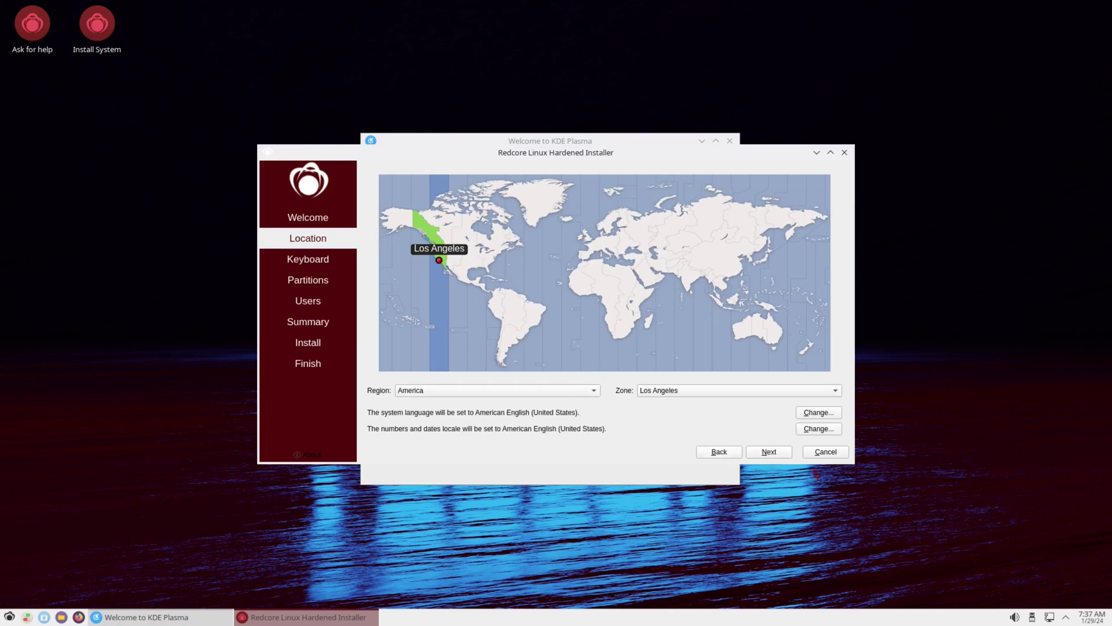
click(774, 450)
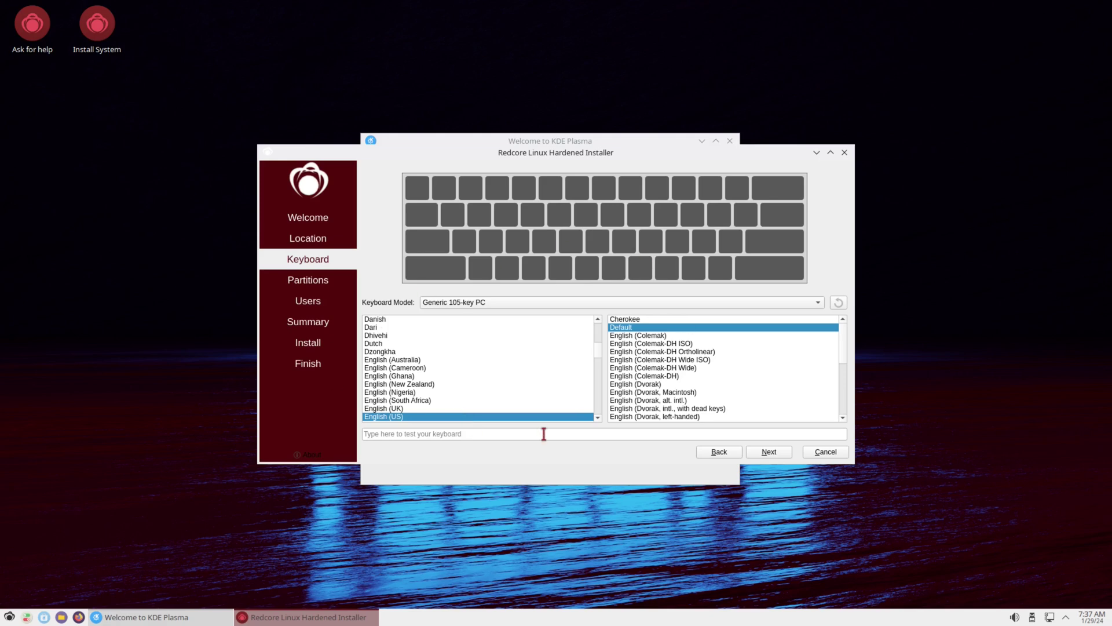
click(772, 452)
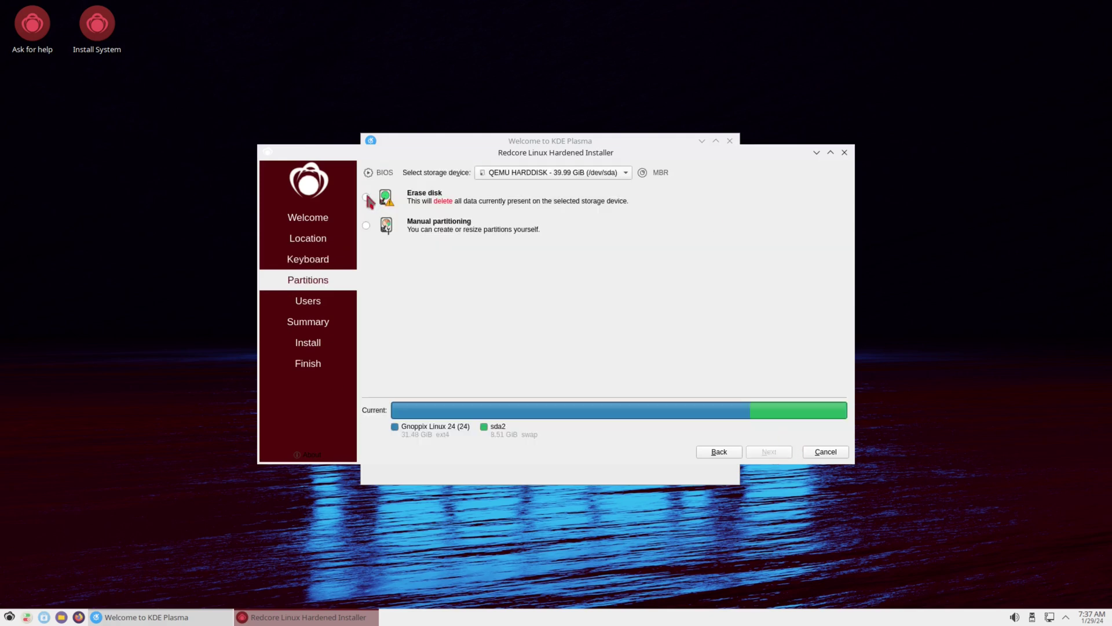
Step: Erase the whole disk with a 4 GiB swap without hibernation
click(366, 197)
click(468, 230)
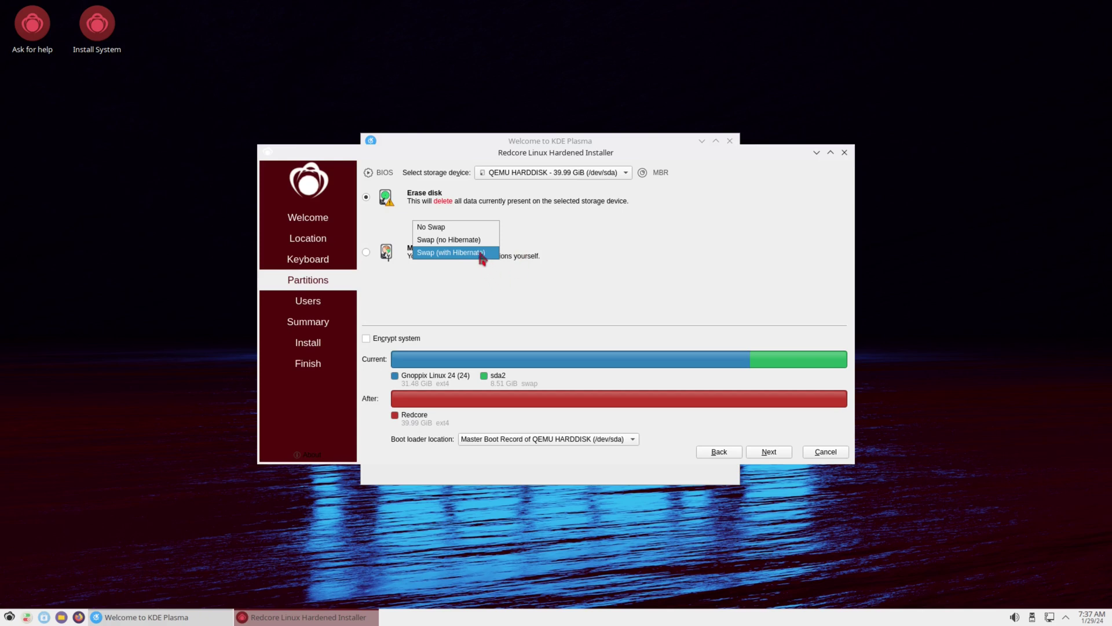
click(457, 240)
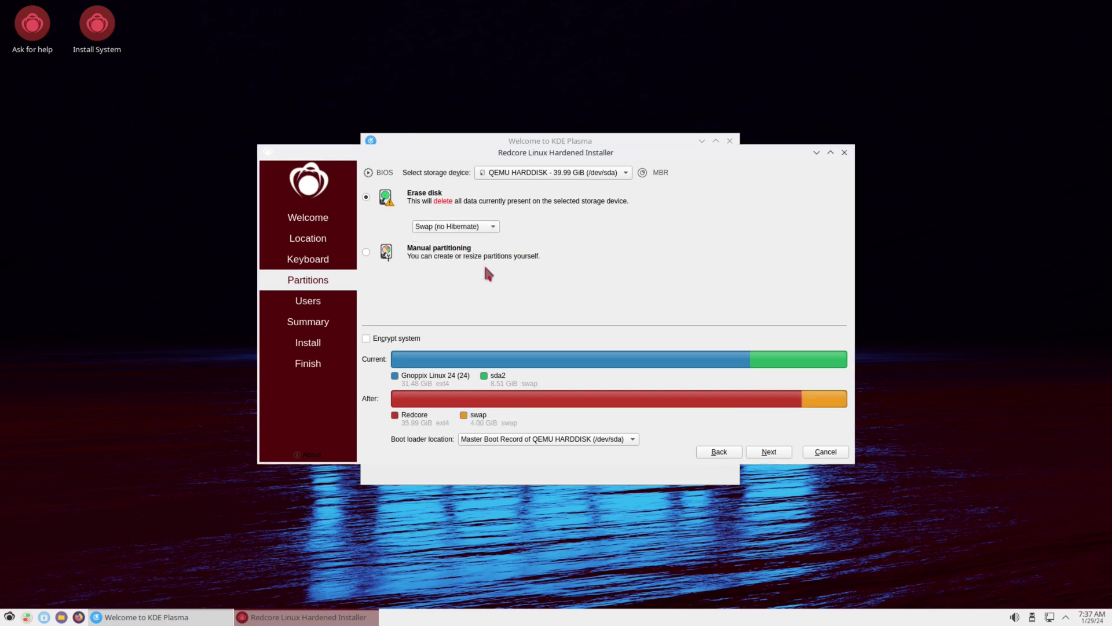
click(768, 454)
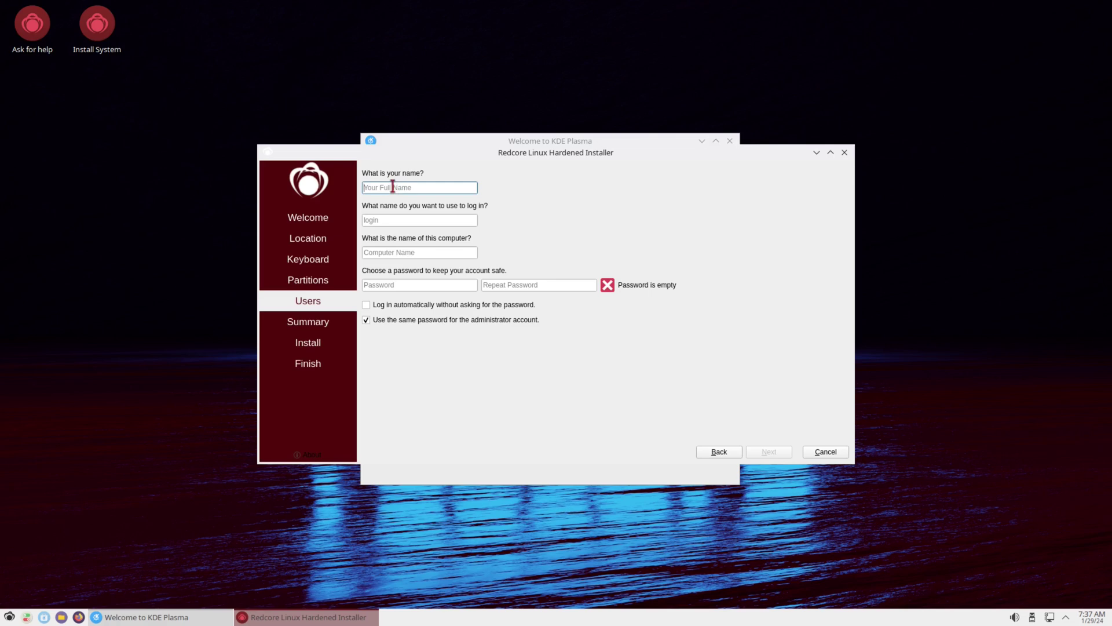
Step: Enter the user's full name, the password in both fields, and enable automatic login
text(LinuxHub)
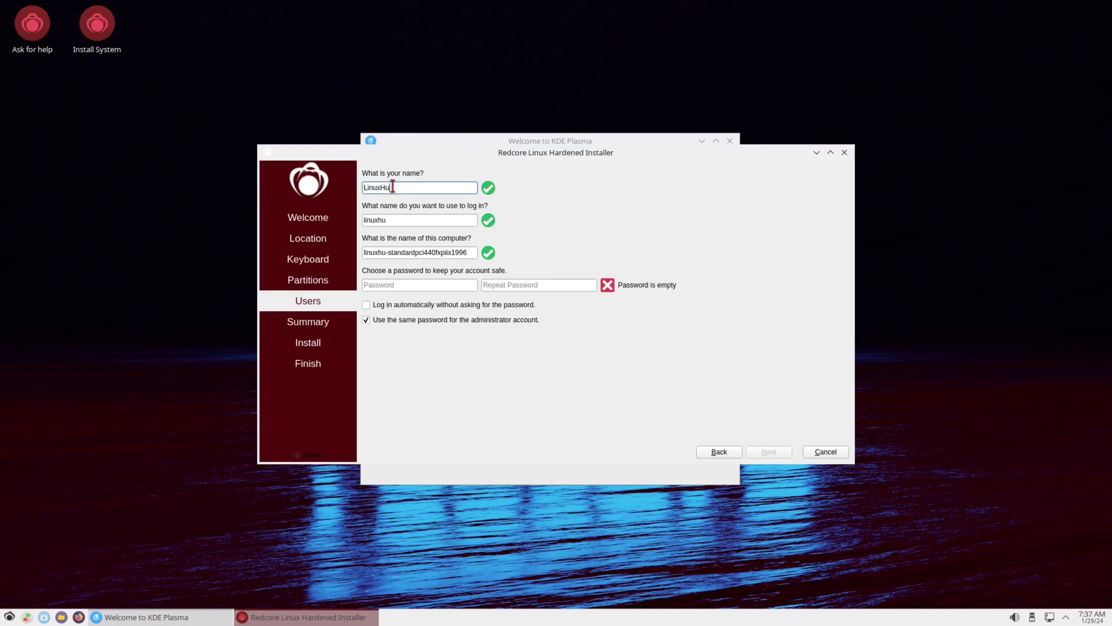
click(403, 285)
text(12)
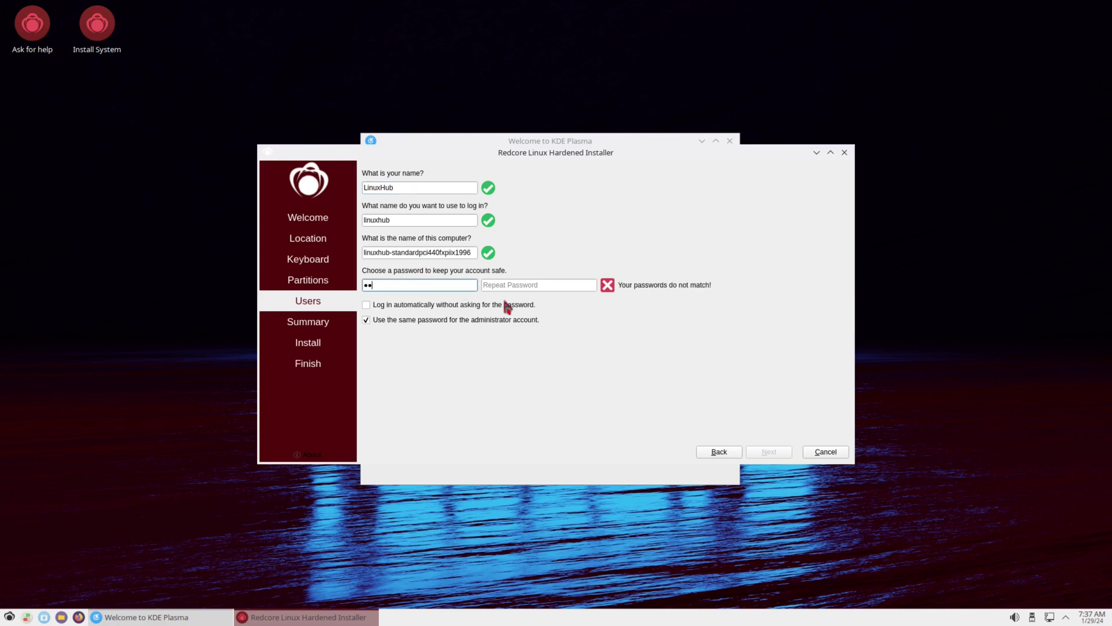
click(501, 285)
text(12)
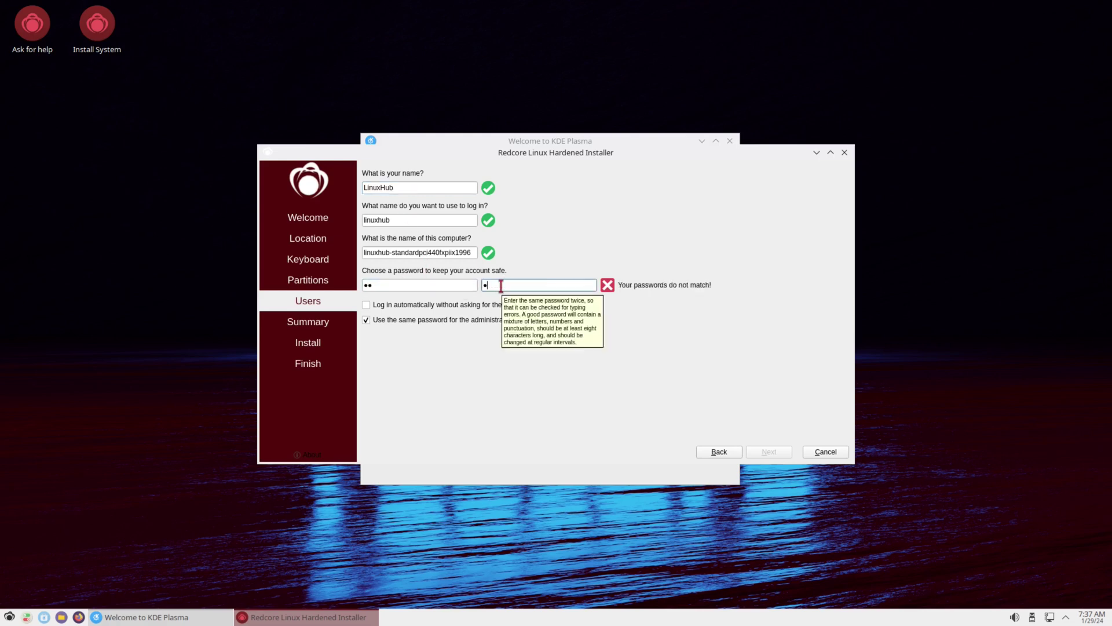
click(366, 305)
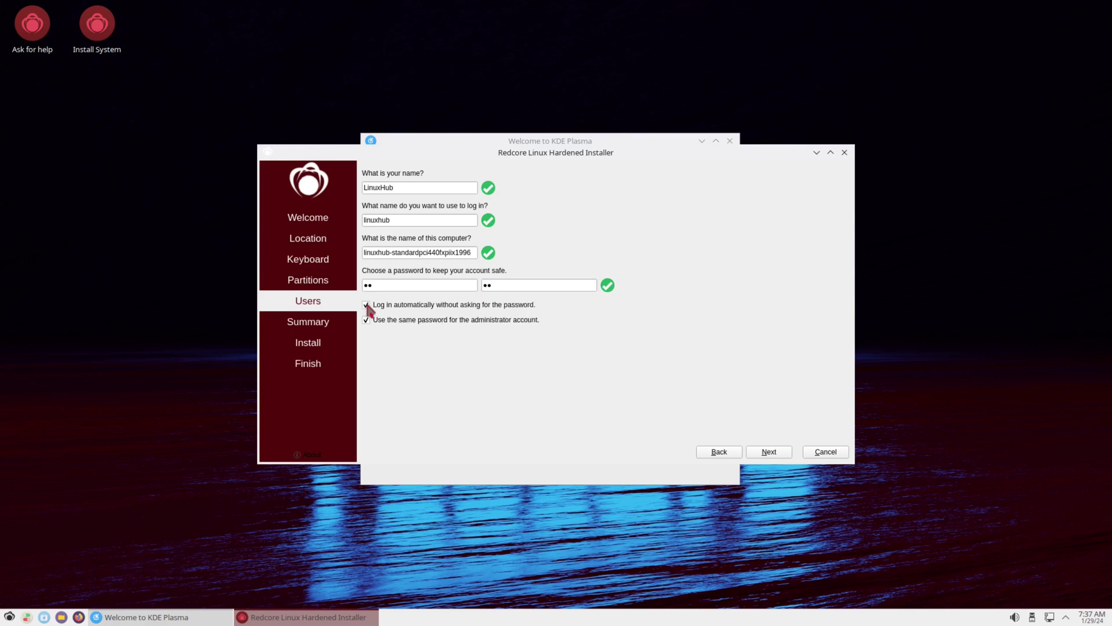
click(769, 452)
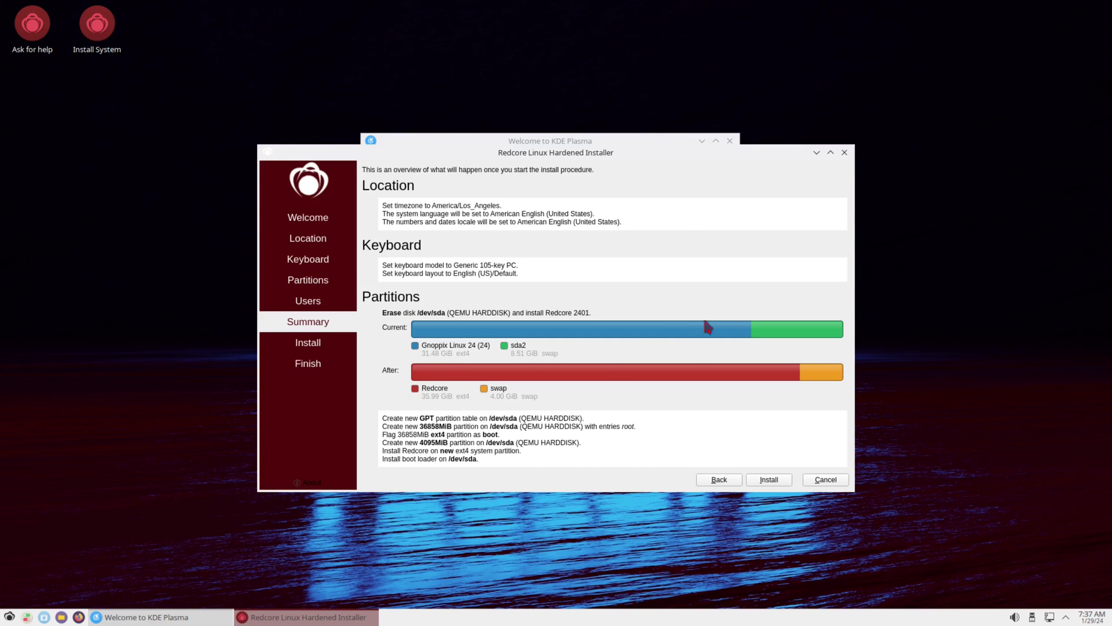
Step: Install Redcore Linux Hardened 2401 to the disk, then finish with Restart now ticked
click(769, 479)
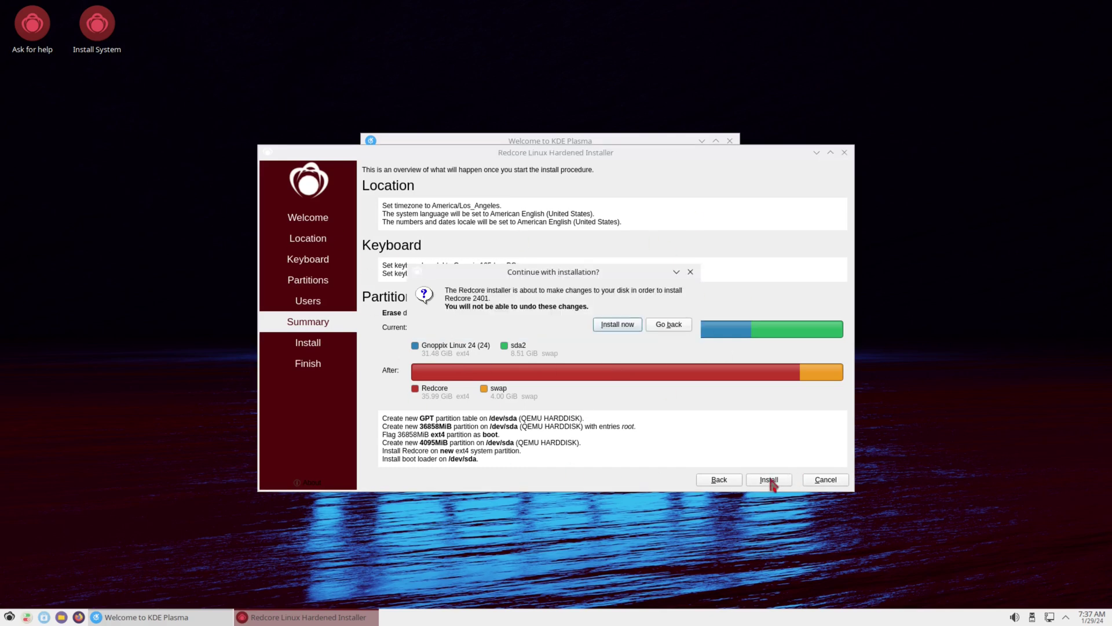
click(606, 327)
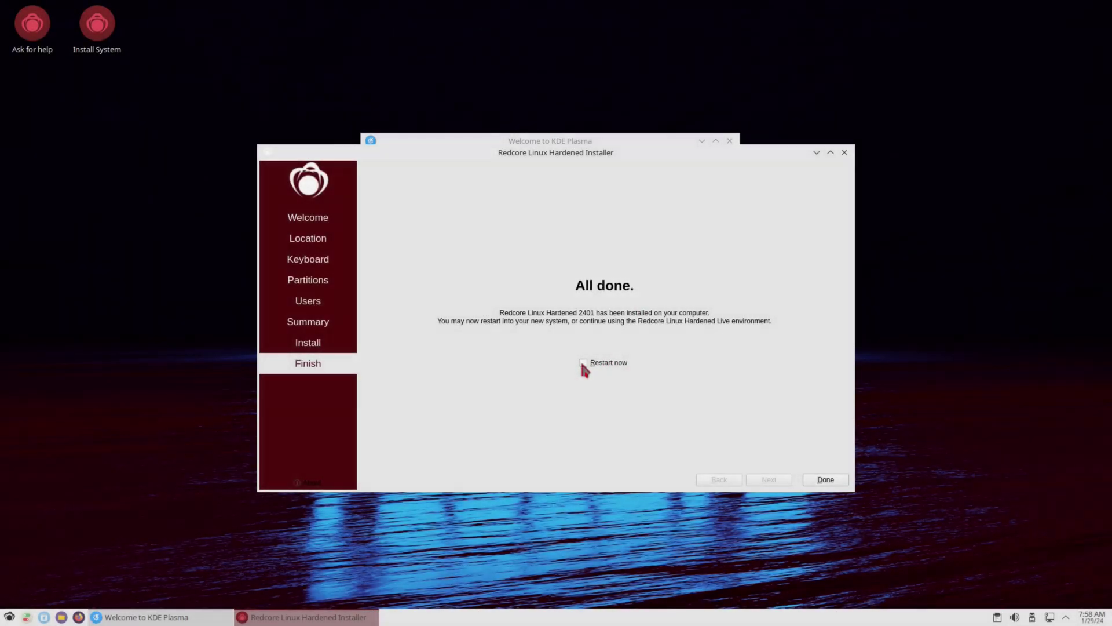
click(586, 366)
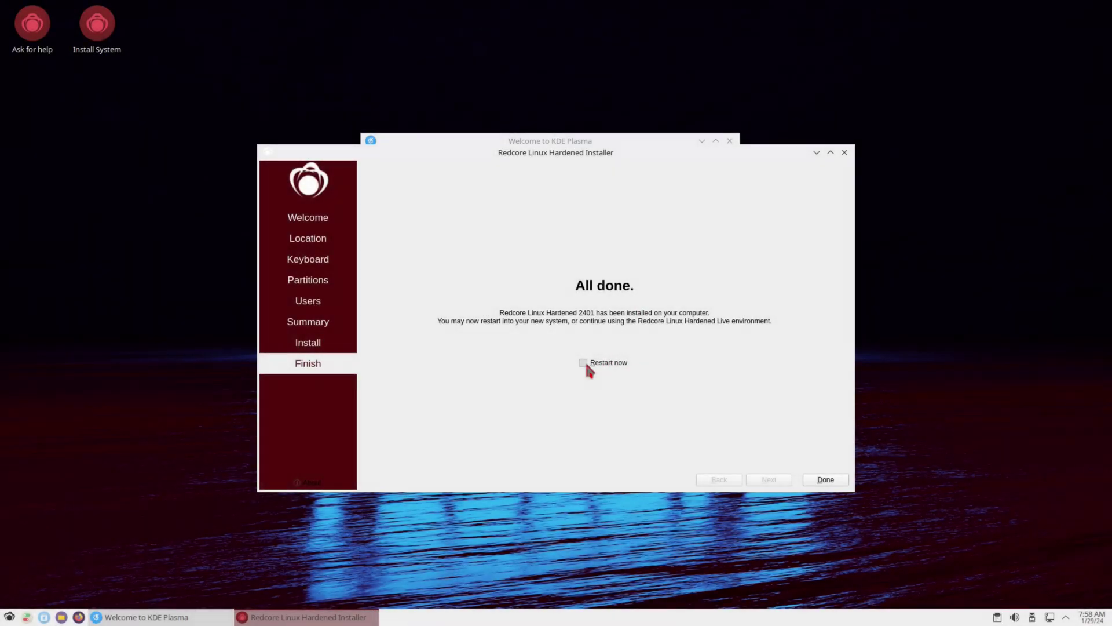
click(818, 479)
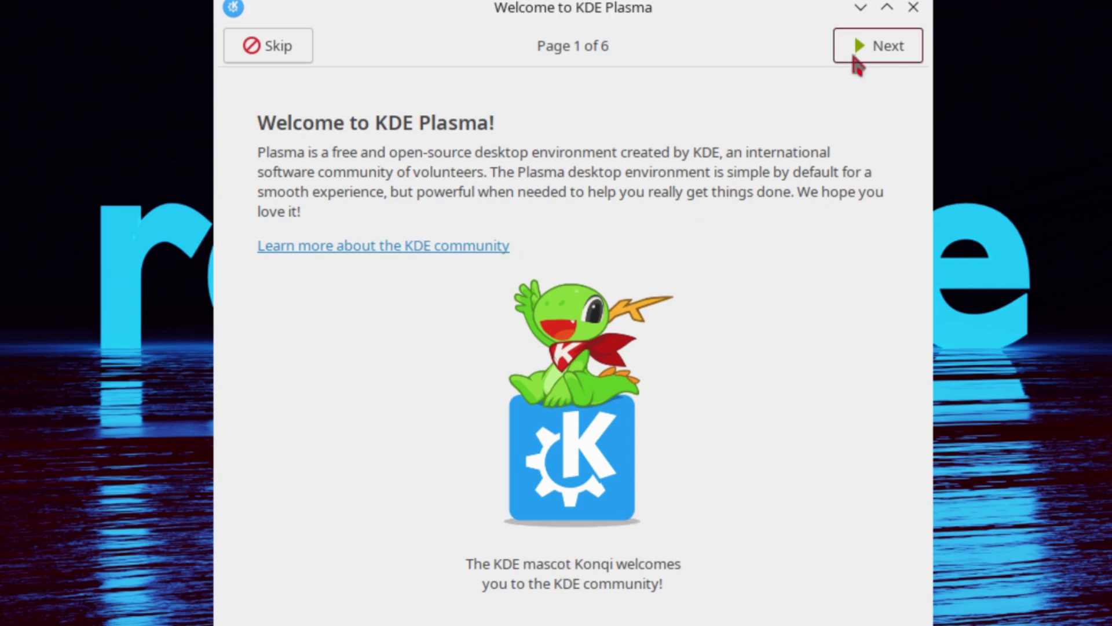
Step: Page through all six Welcome to KDE Plasma pages and finish the tour
click(885, 49)
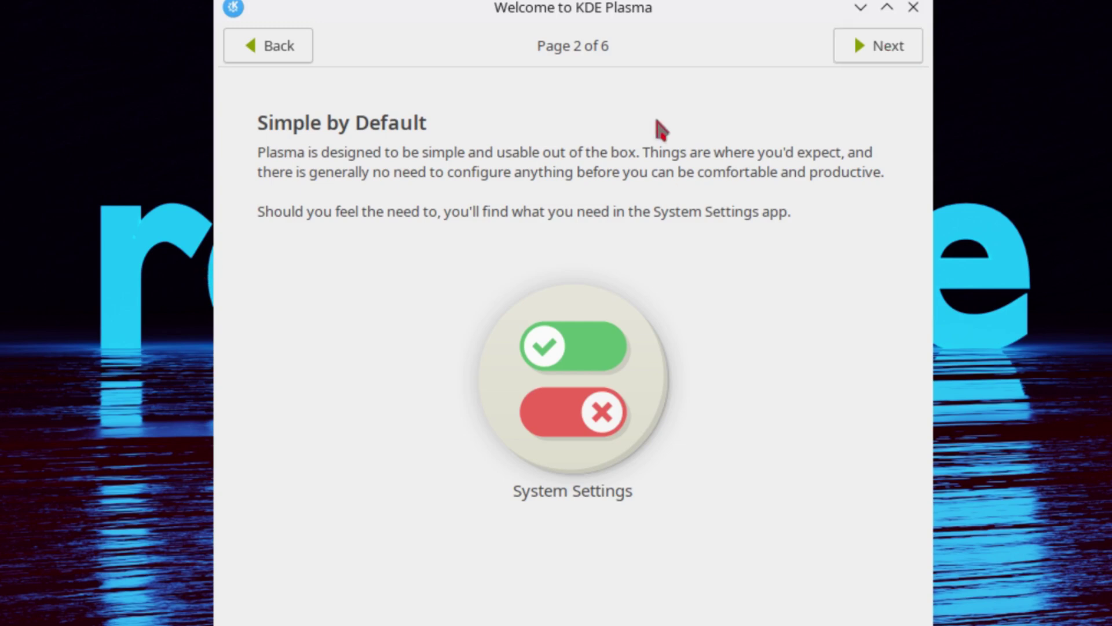
click(889, 54)
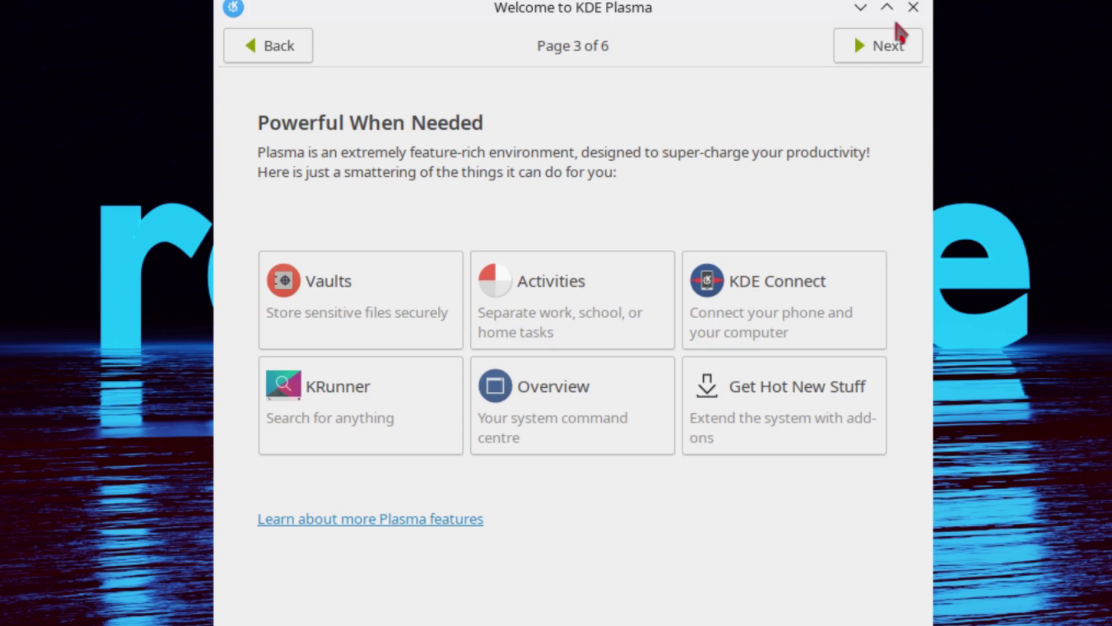
click(875, 47)
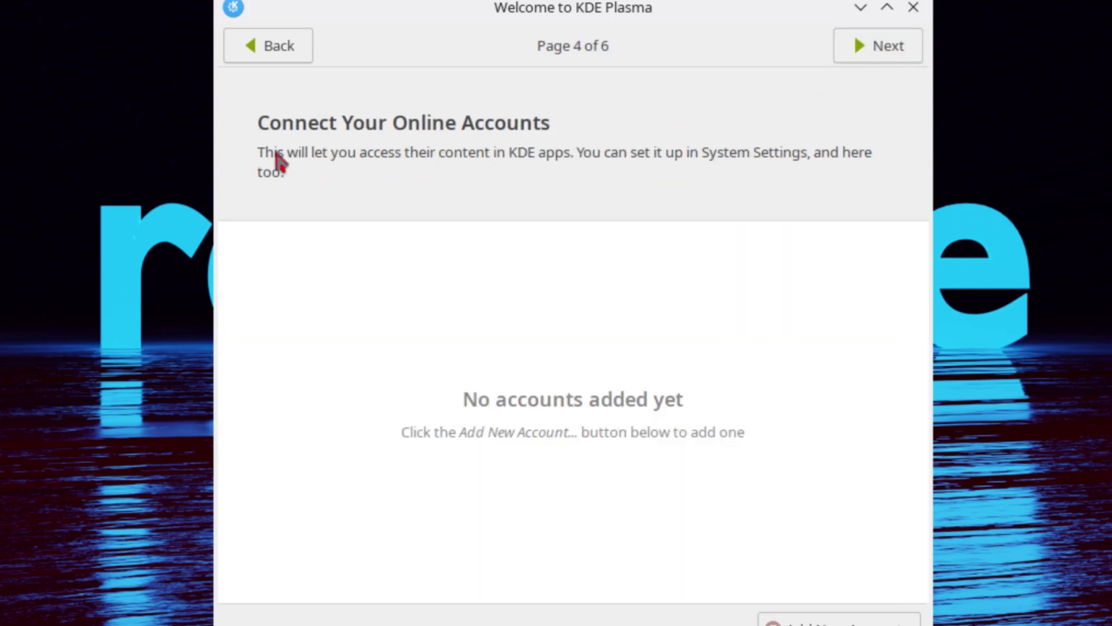
click(868, 47)
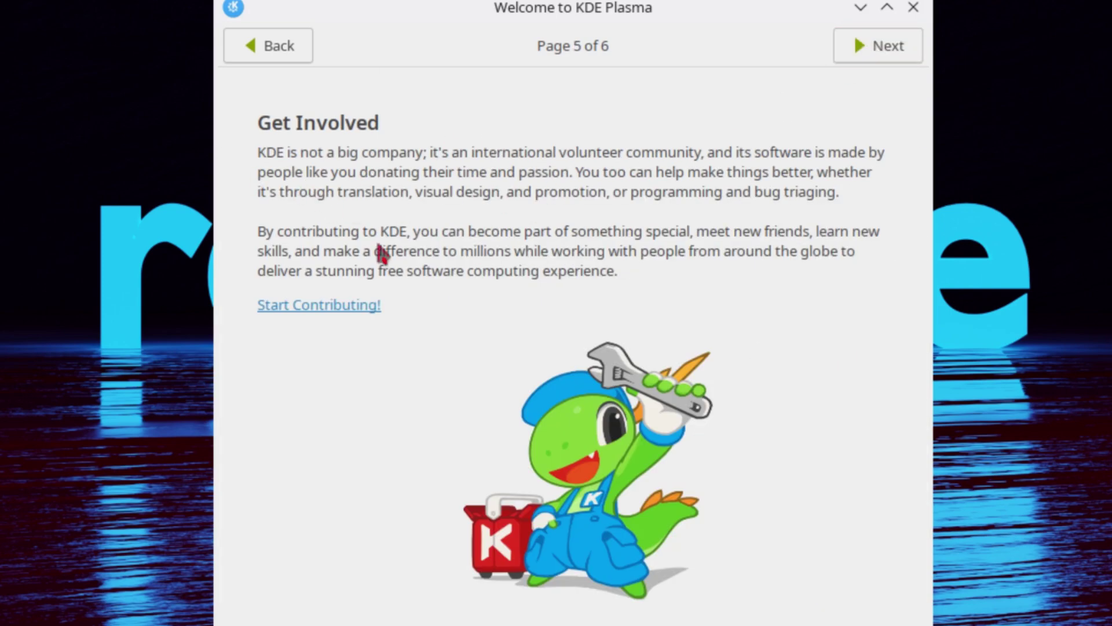
click(879, 47)
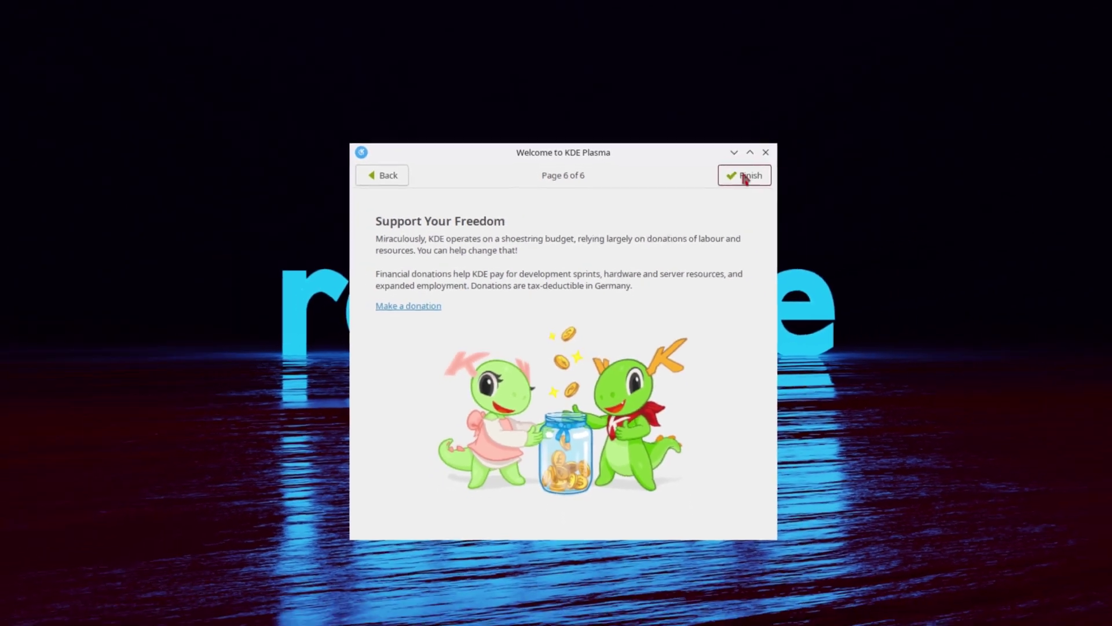
click(744, 179)
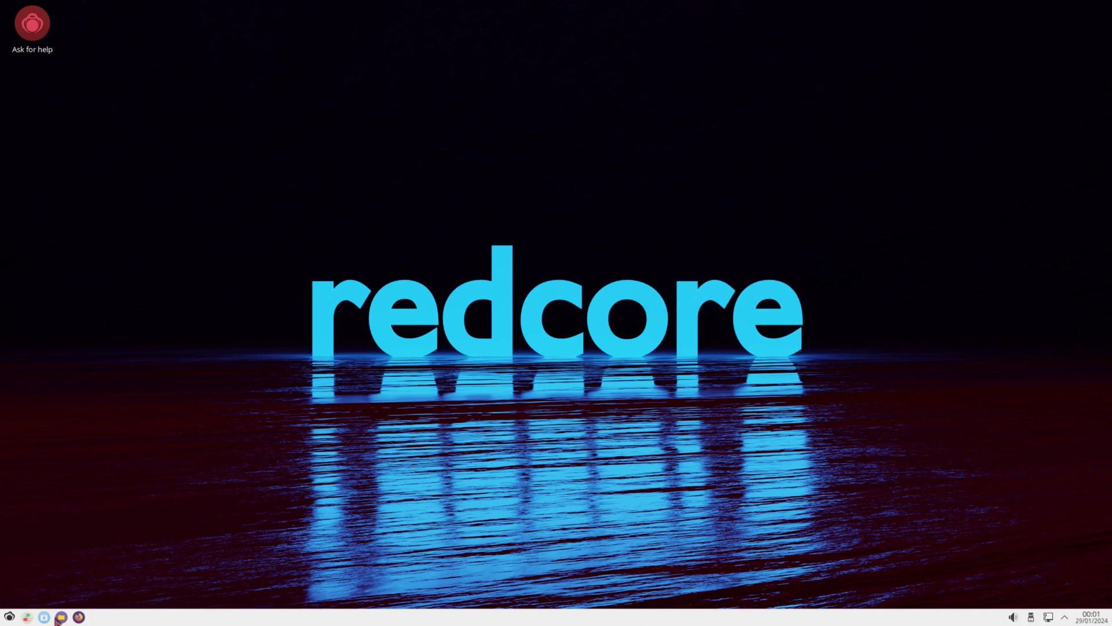
Step: Browse the launcher's categories, including Utilities and Power / Session, then close the menu
click(9, 617)
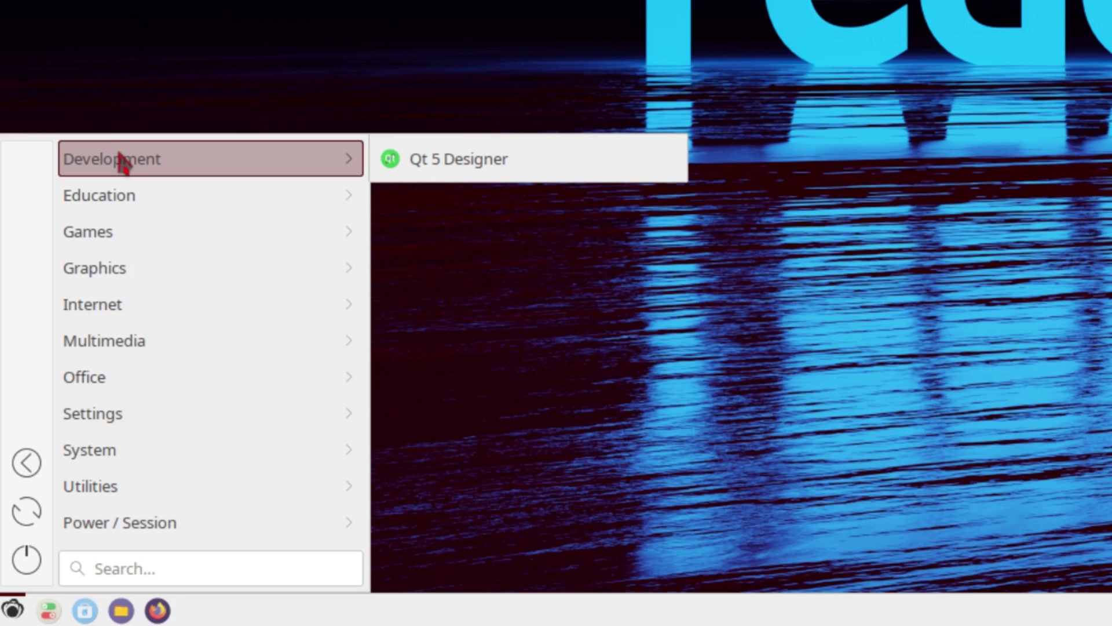
mouse_move(121, 205)
mouse_move(110, 248)
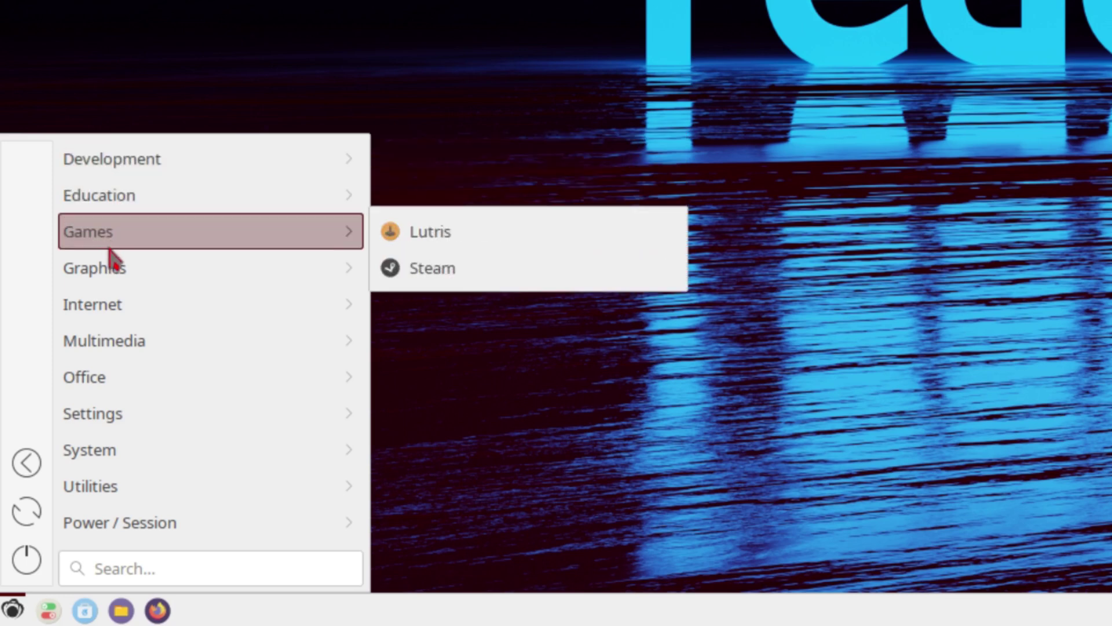
mouse_move(96, 277)
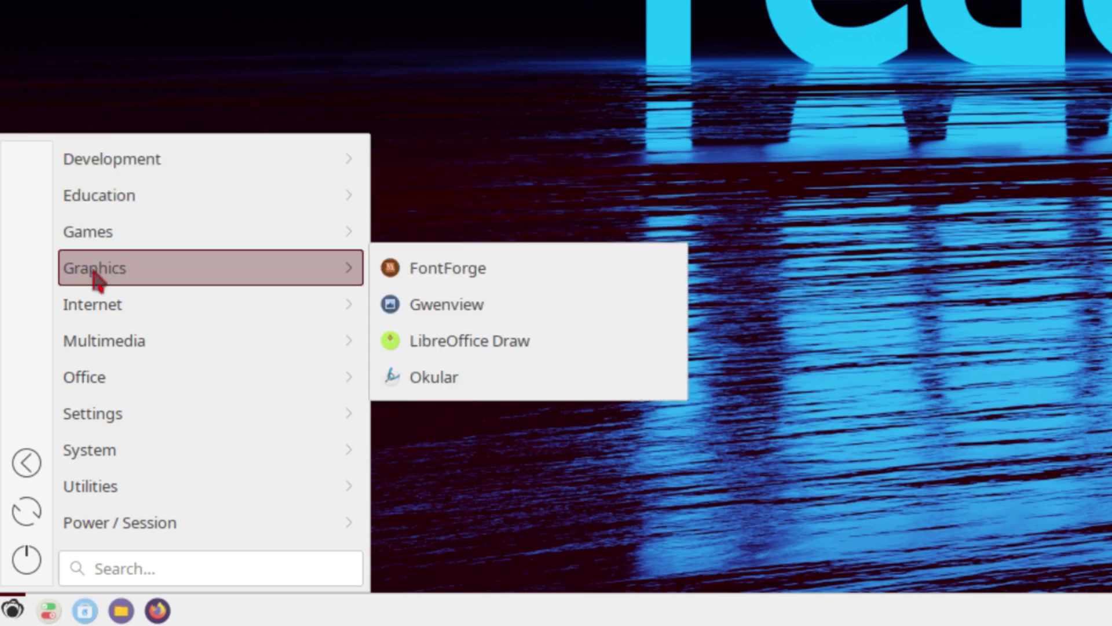
mouse_move(91, 316)
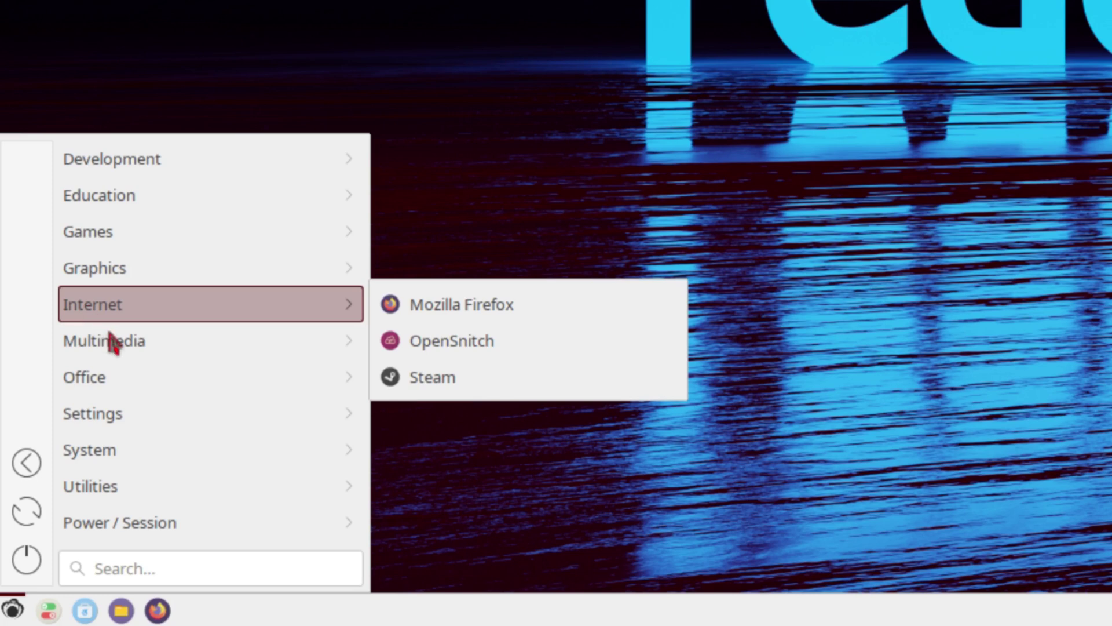
mouse_move(115, 349)
mouse_move(97, 391)
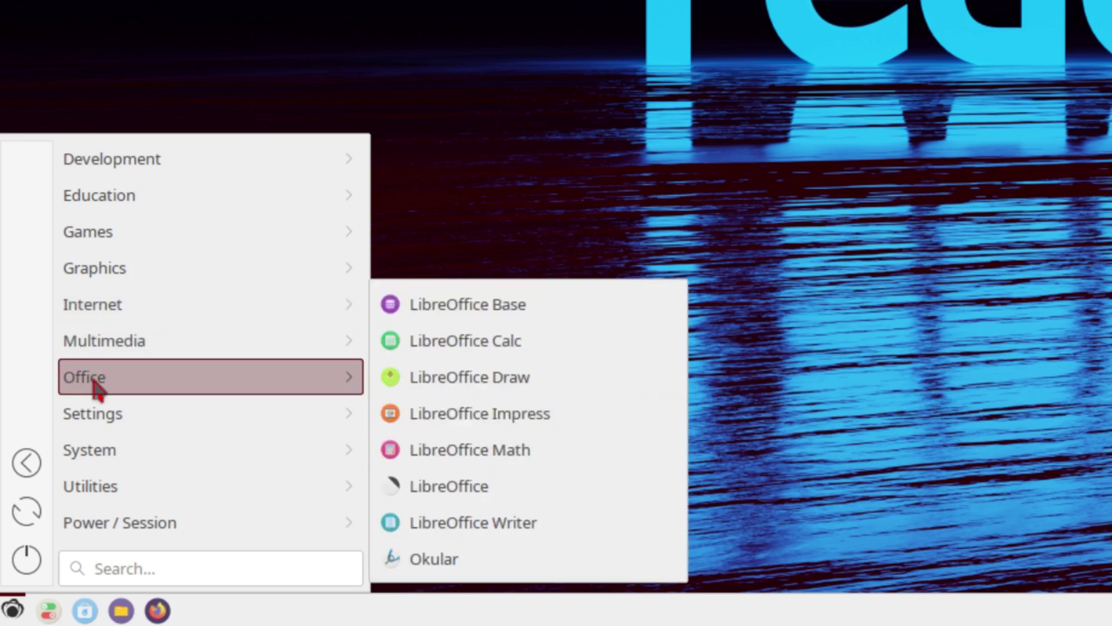
mouse_move(132, 418)
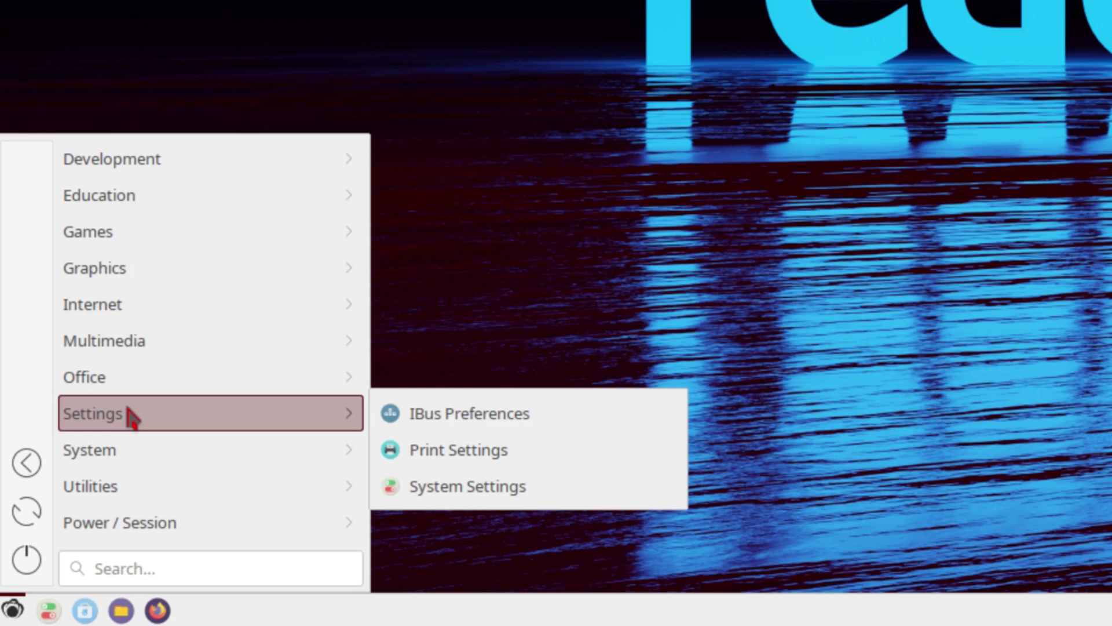
mouse_move(110, 458)
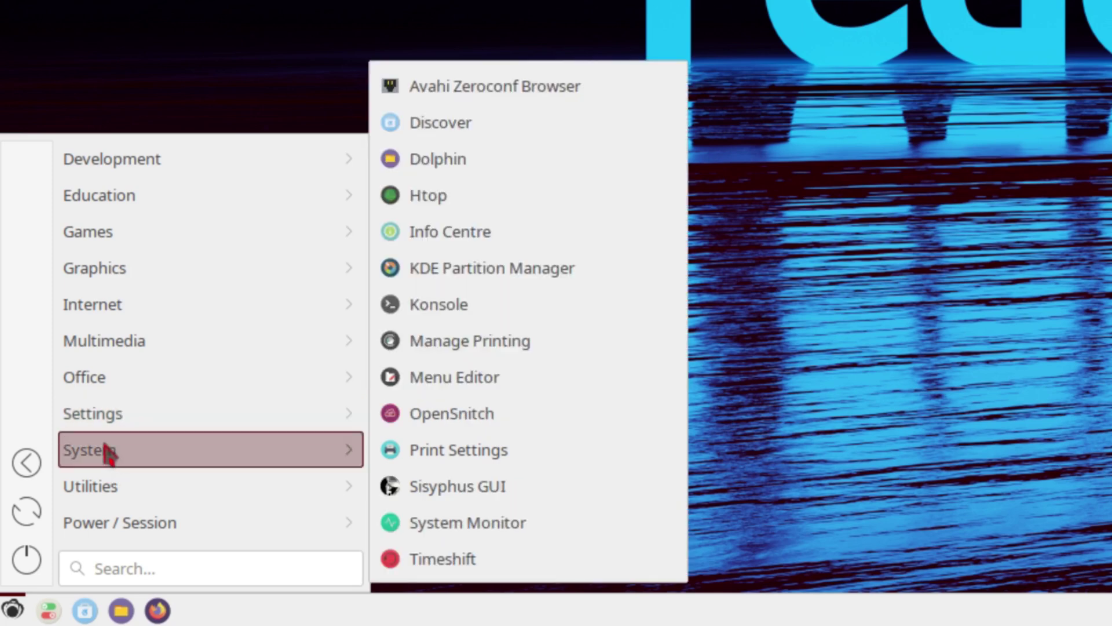
mouse_move(104, 493)
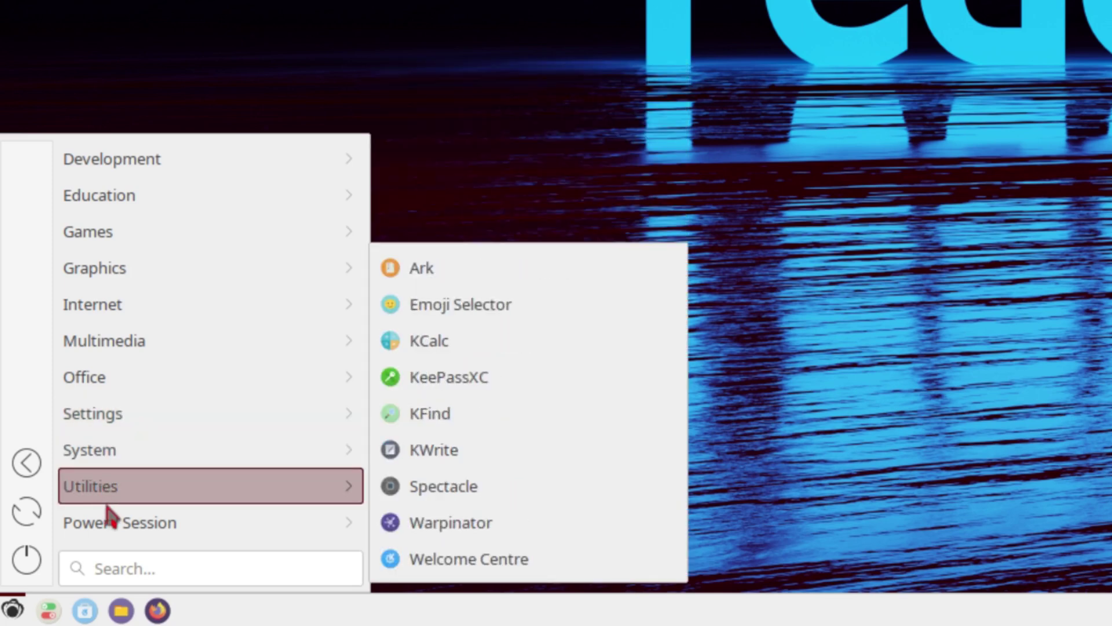
mouse_move(113, 530)
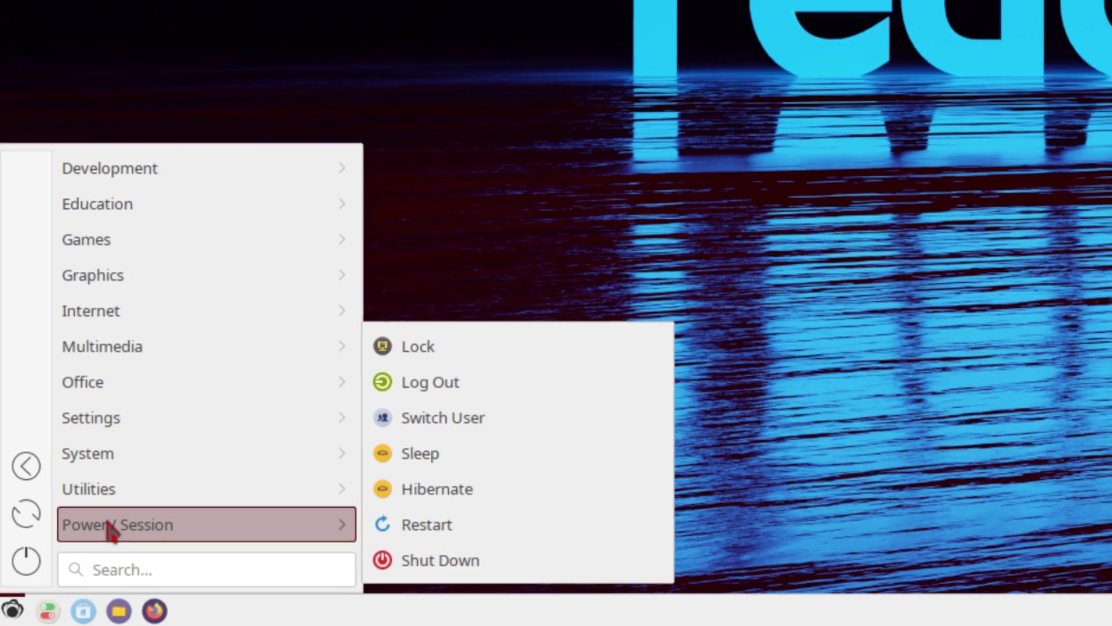
click(99, 569)
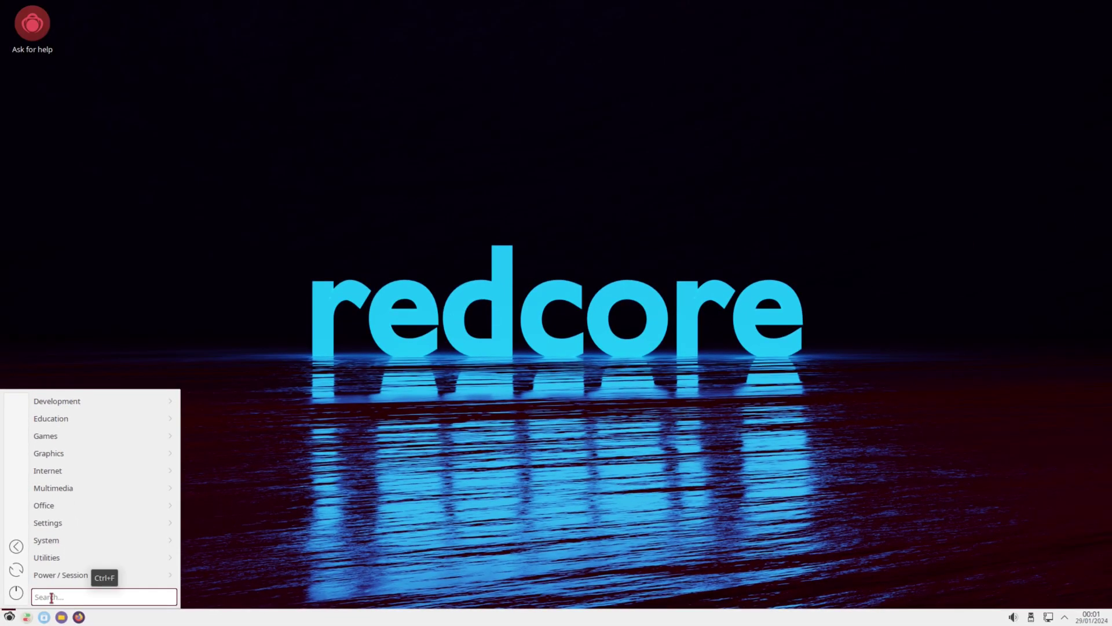
click(264, 478)
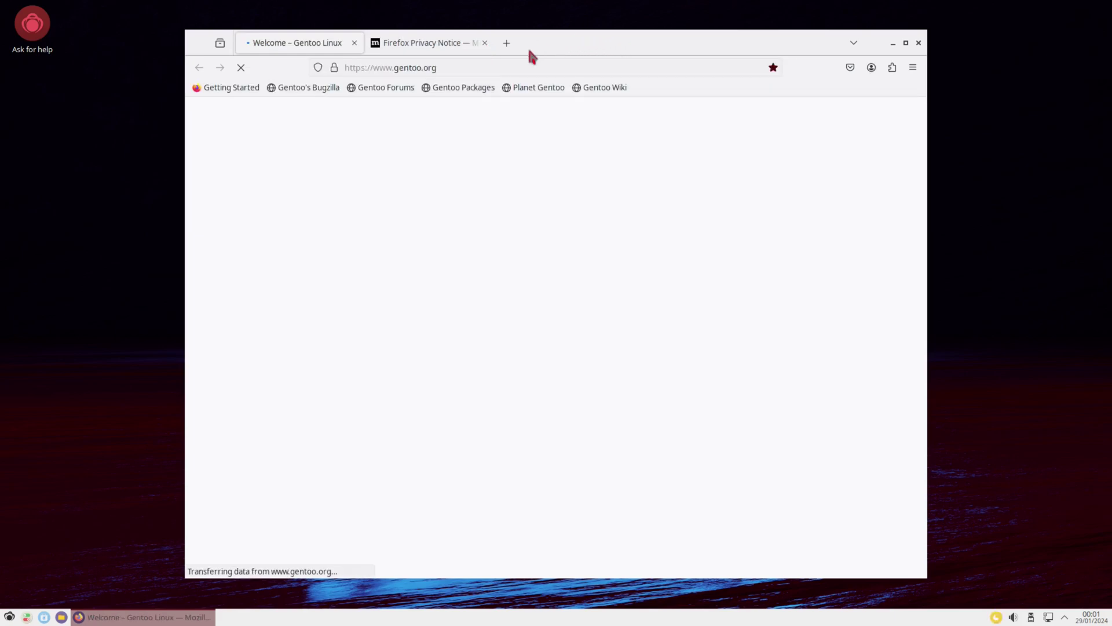
Step: Check Firefox's About window shows version 121.0.1 (64-bit), then close it
click(913, 68)
click(789, 444)
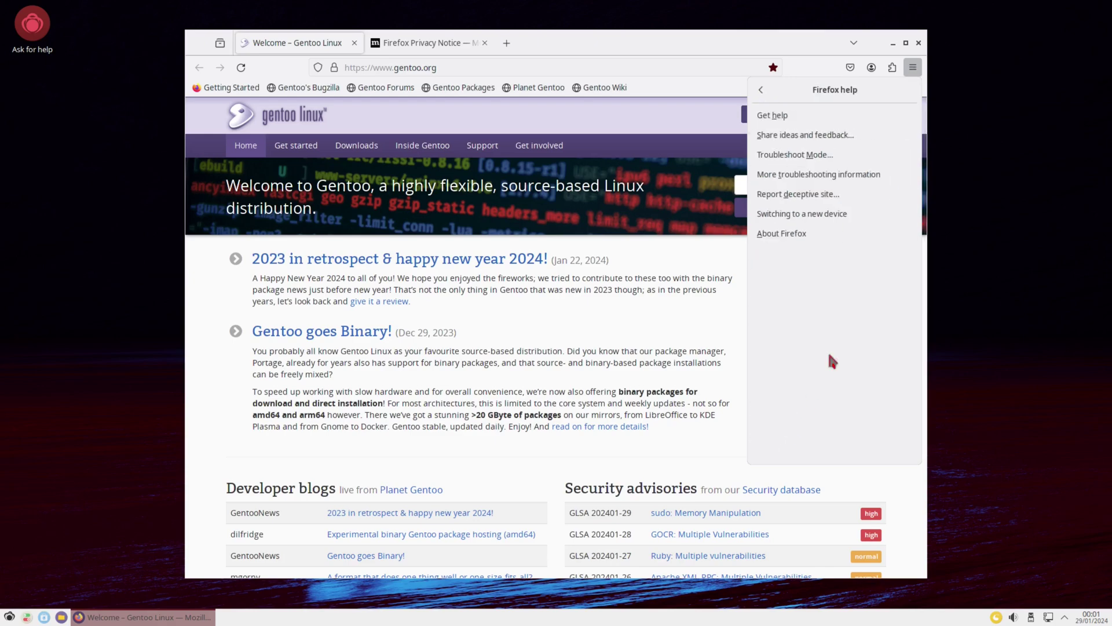
click(782, 234)
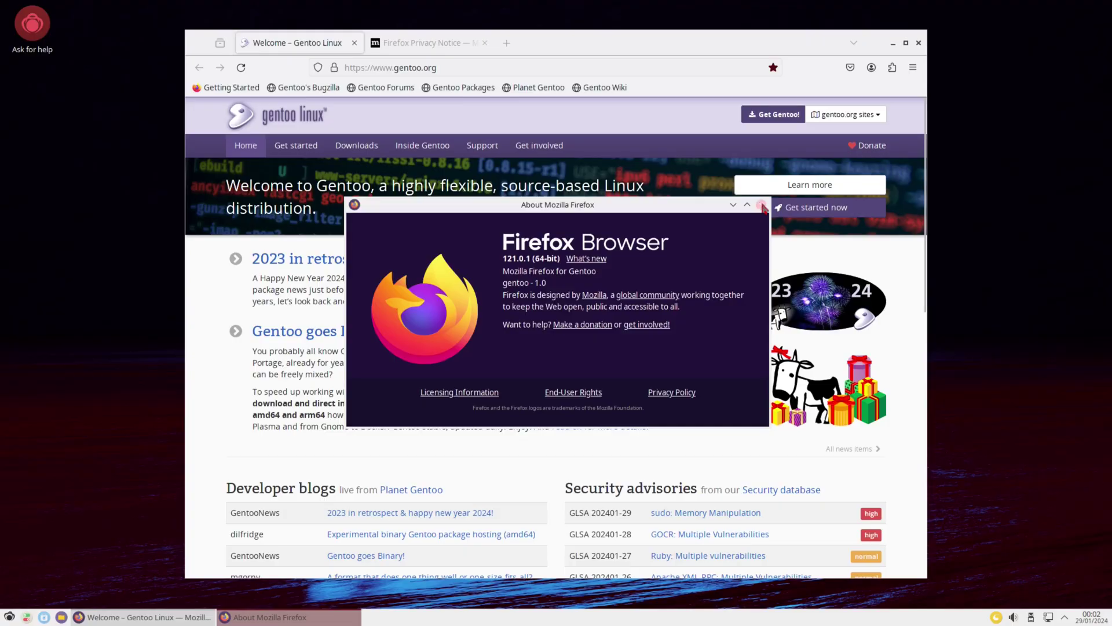
click(761, 205)
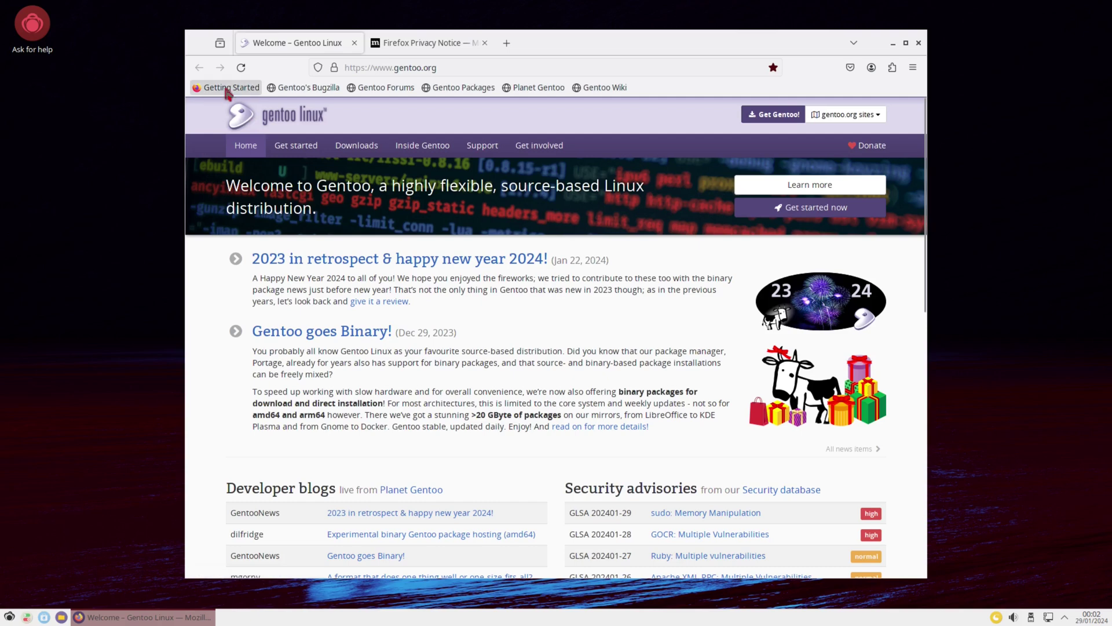
Step: Visit Gentoo's Bugzilla, Forums, Packages, Planet Gentoo and Wiki bookmarks, then close Firefox
click(308, 88)
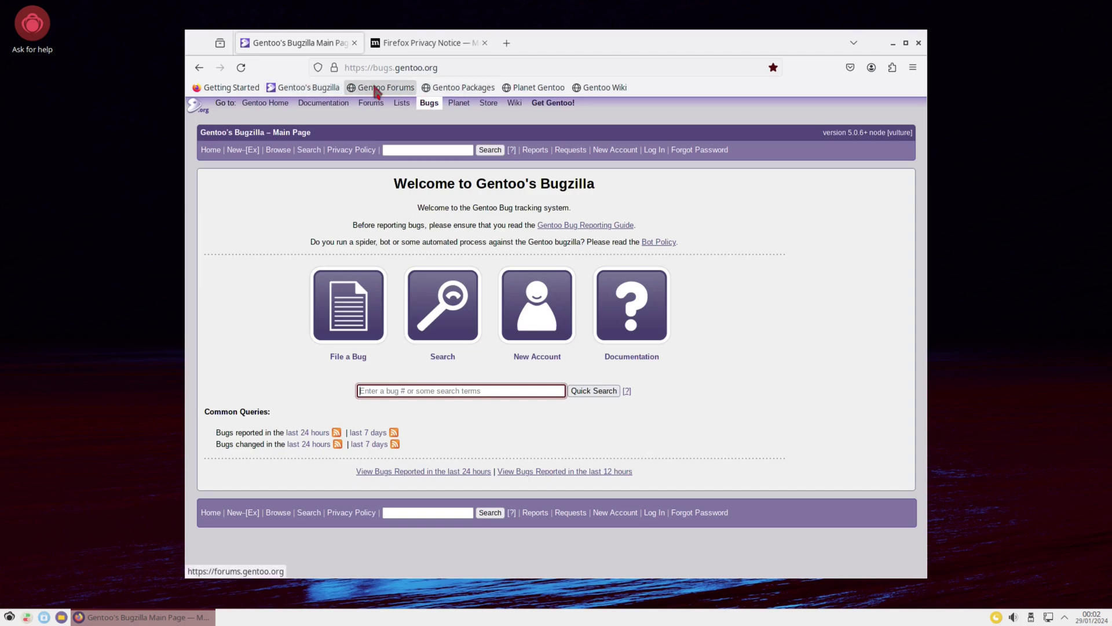
click(374, 90)
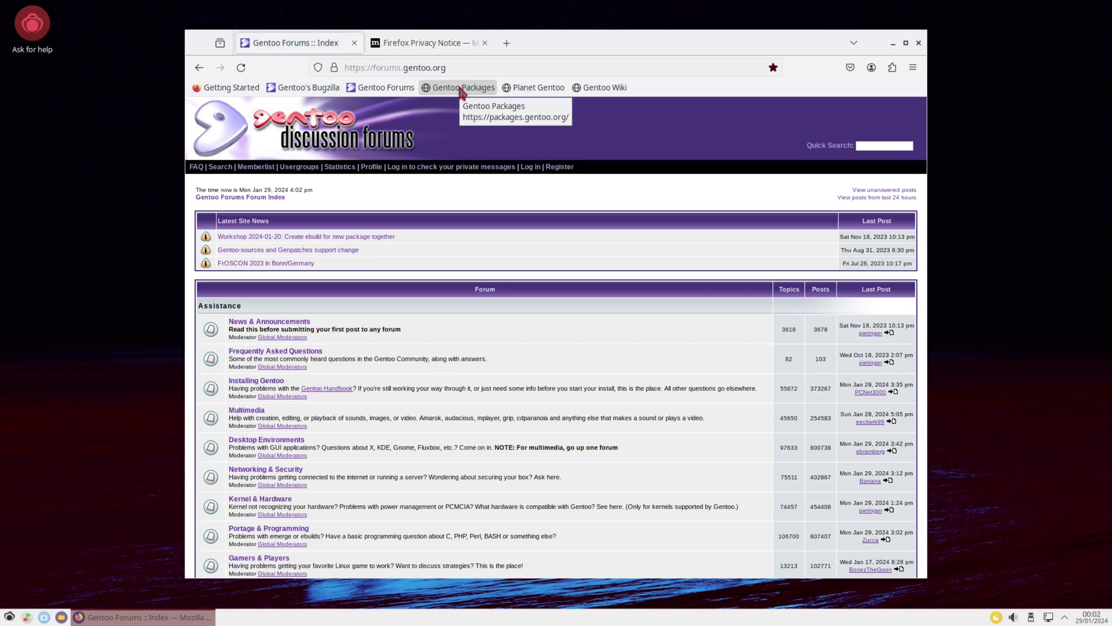
click(462, 88)
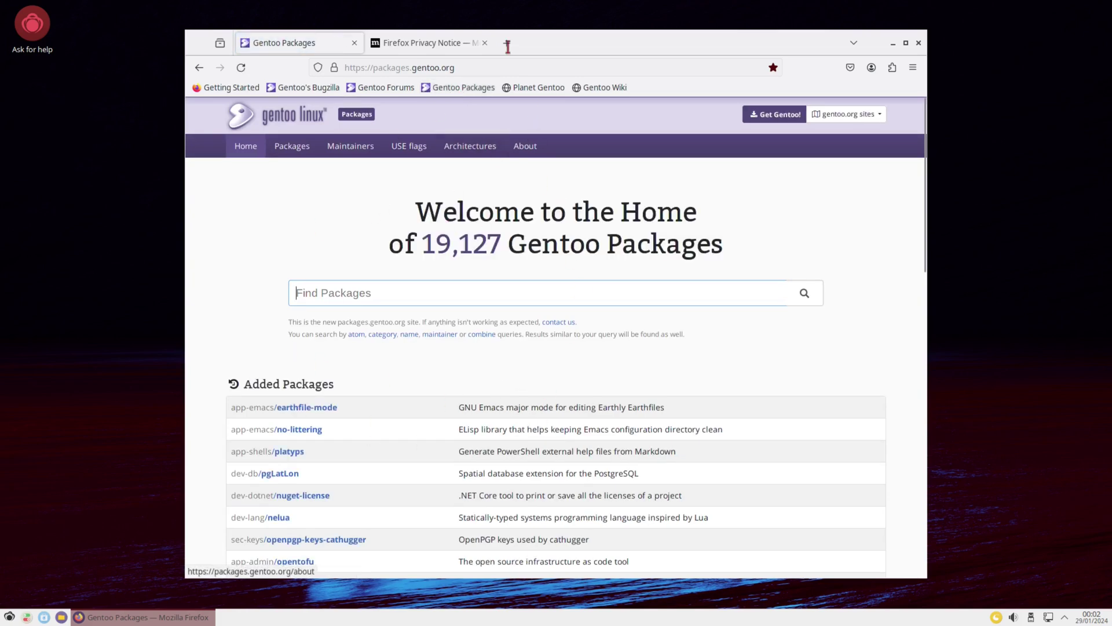
click(539, 92)
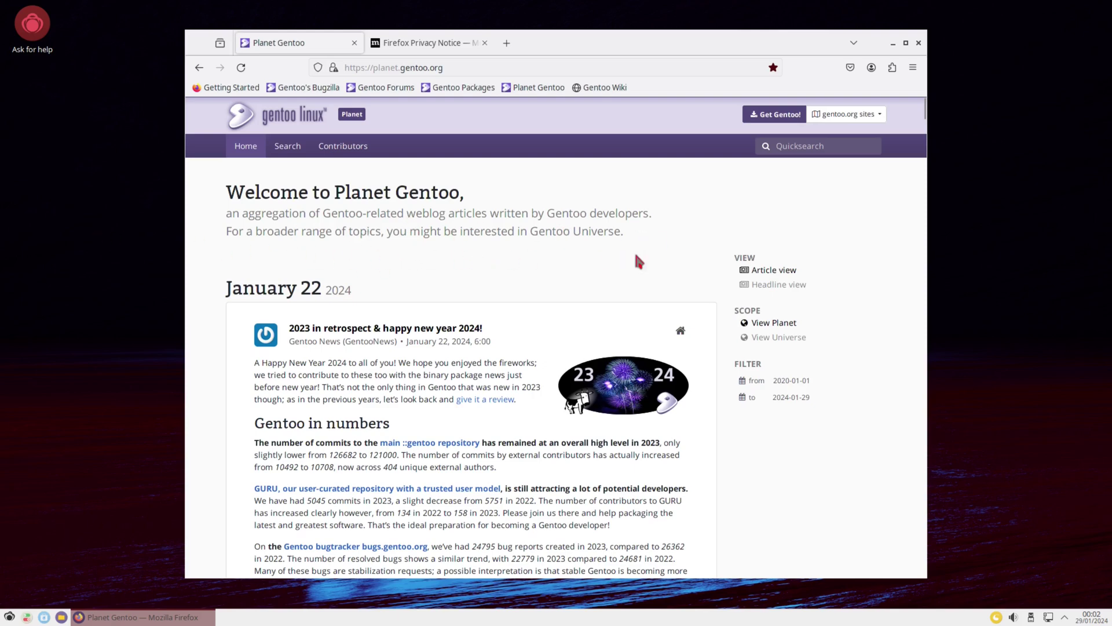
click(603, 88)
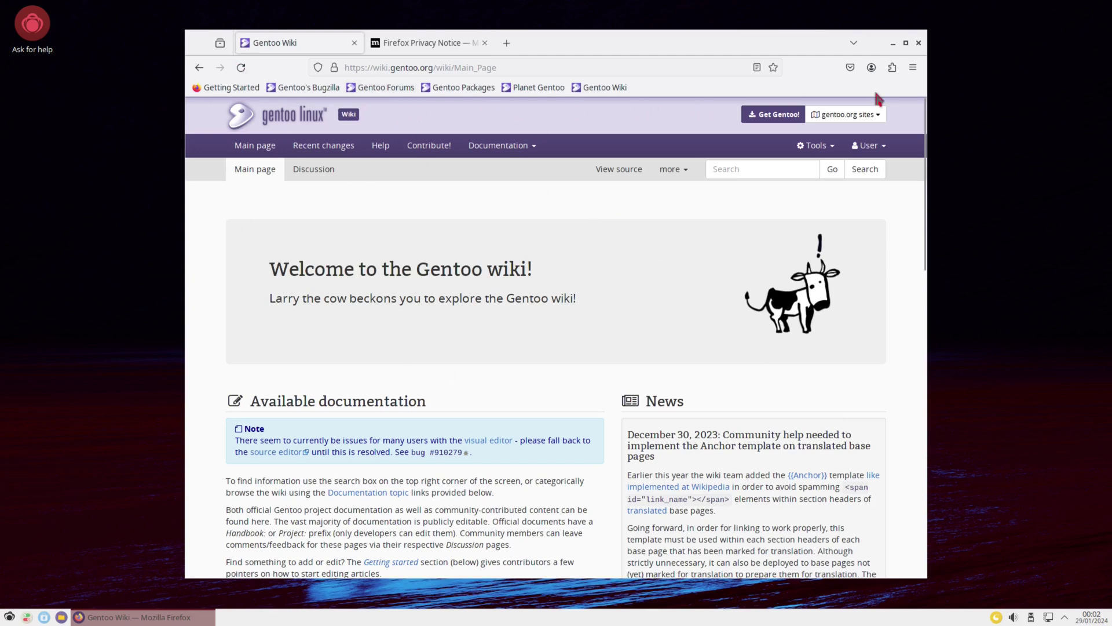
click(918, 43)
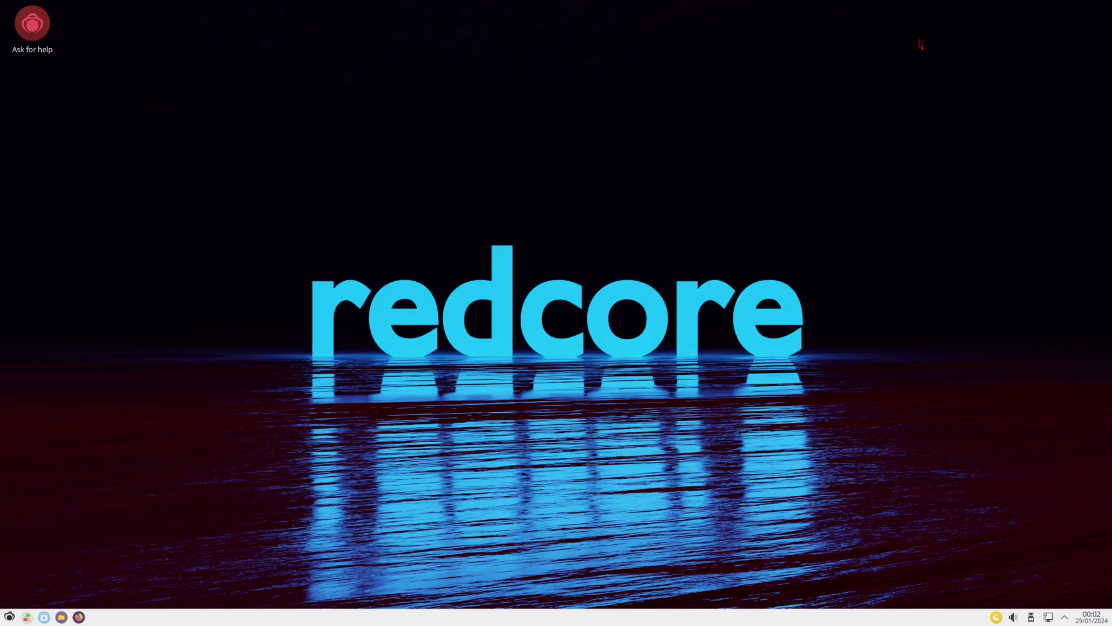
Step: Open Dolphin at Home, confirm version 23.08.4 in About, close it, and launch Discover
click(61, 618)
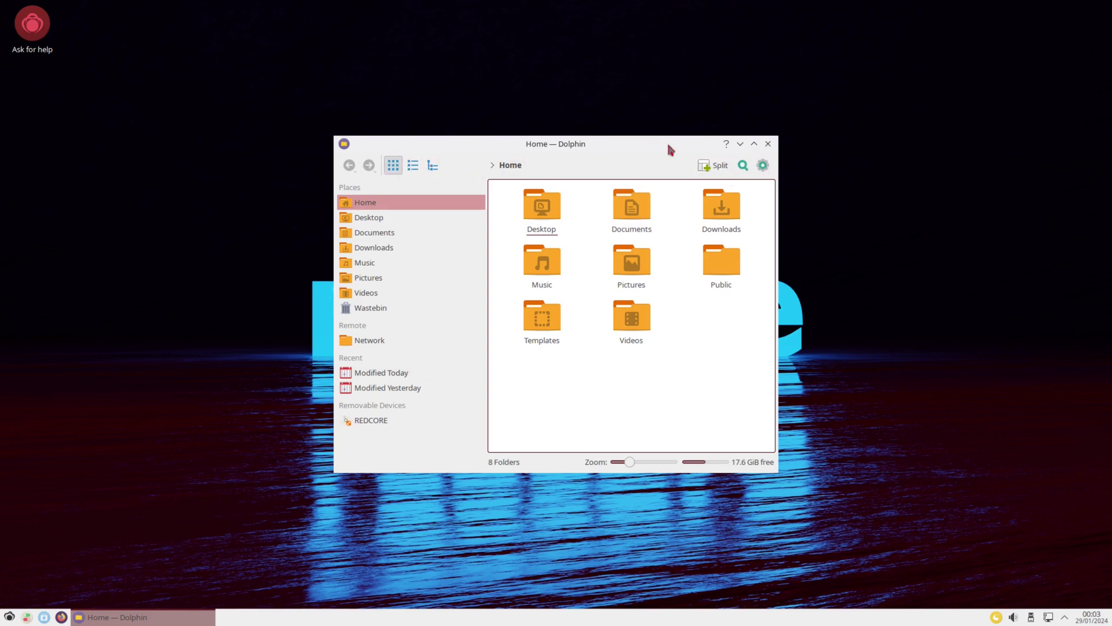
click(762, 166)
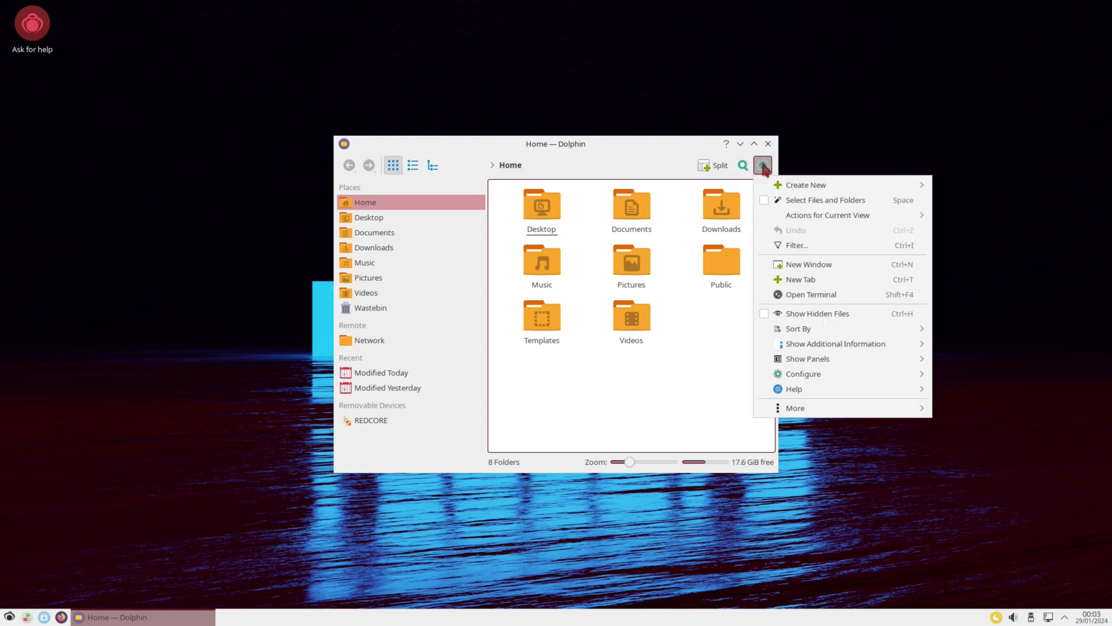
mouse_move(838, 392)
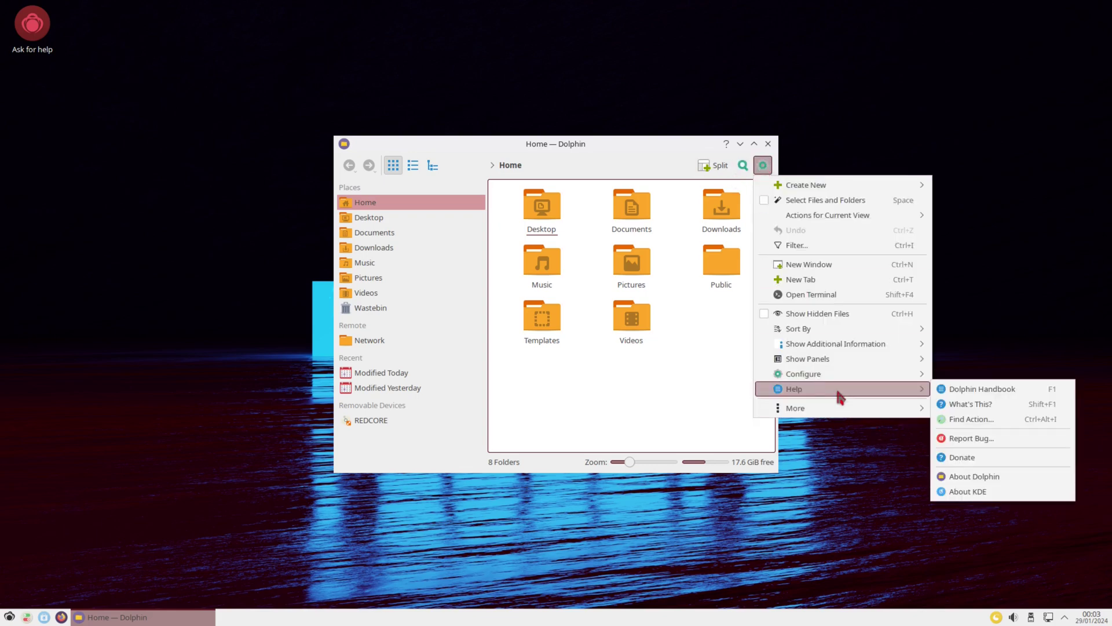
click(967, 476)
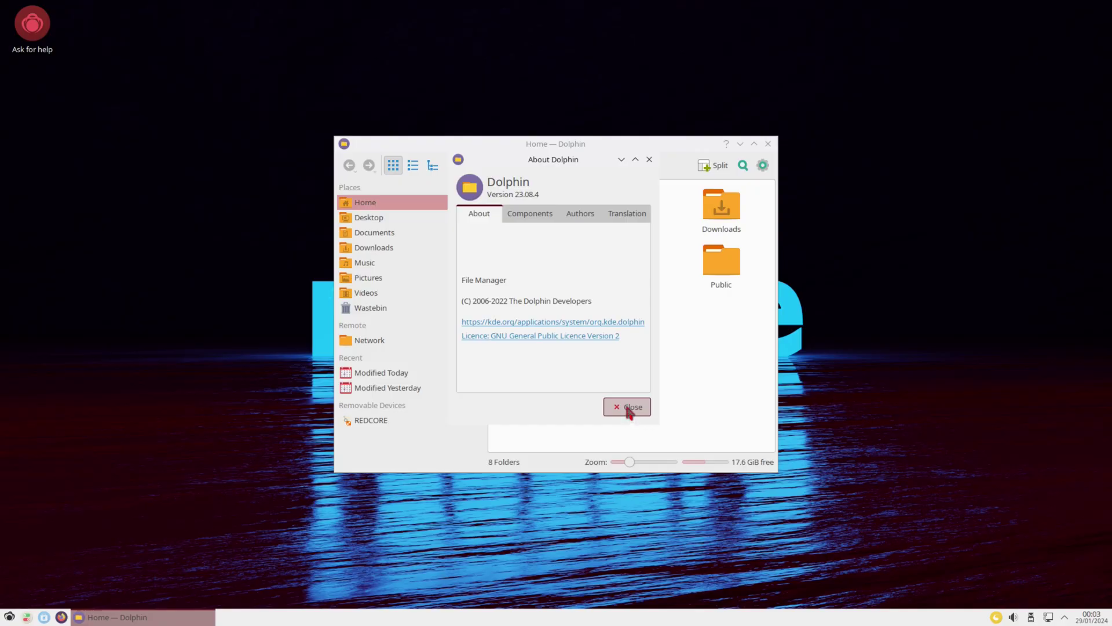
click(630, 408)
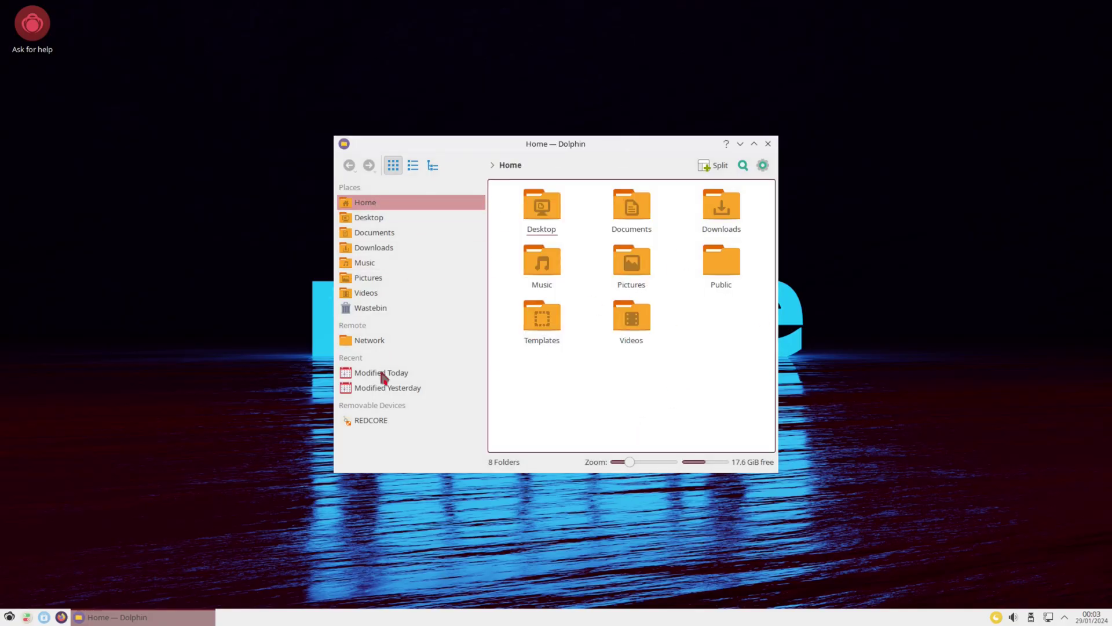
click(768, 144)
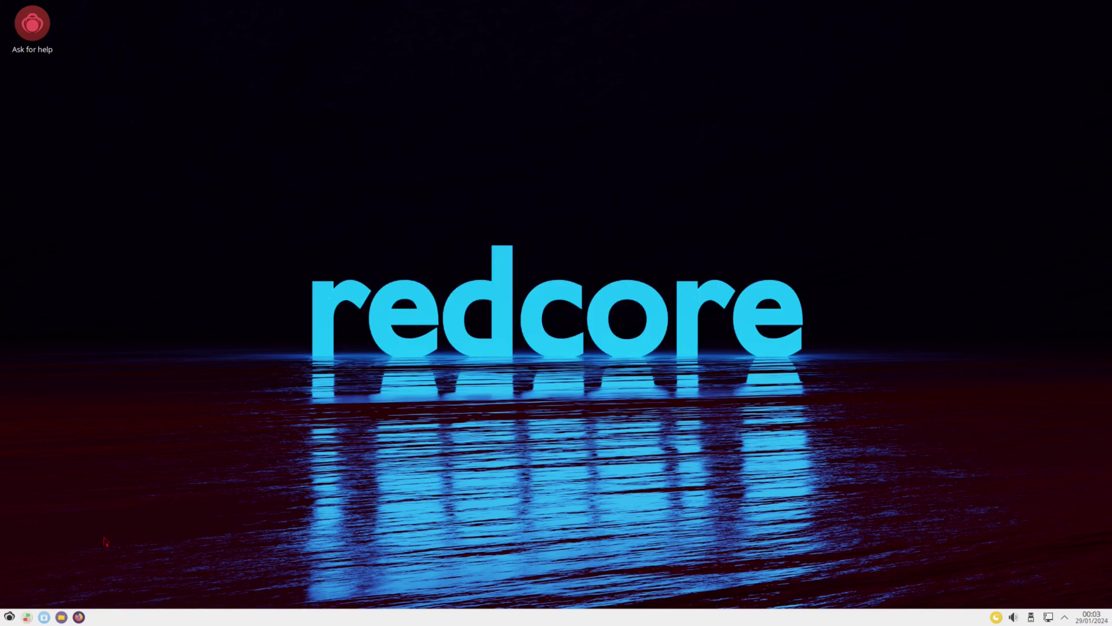
click(45, 618)
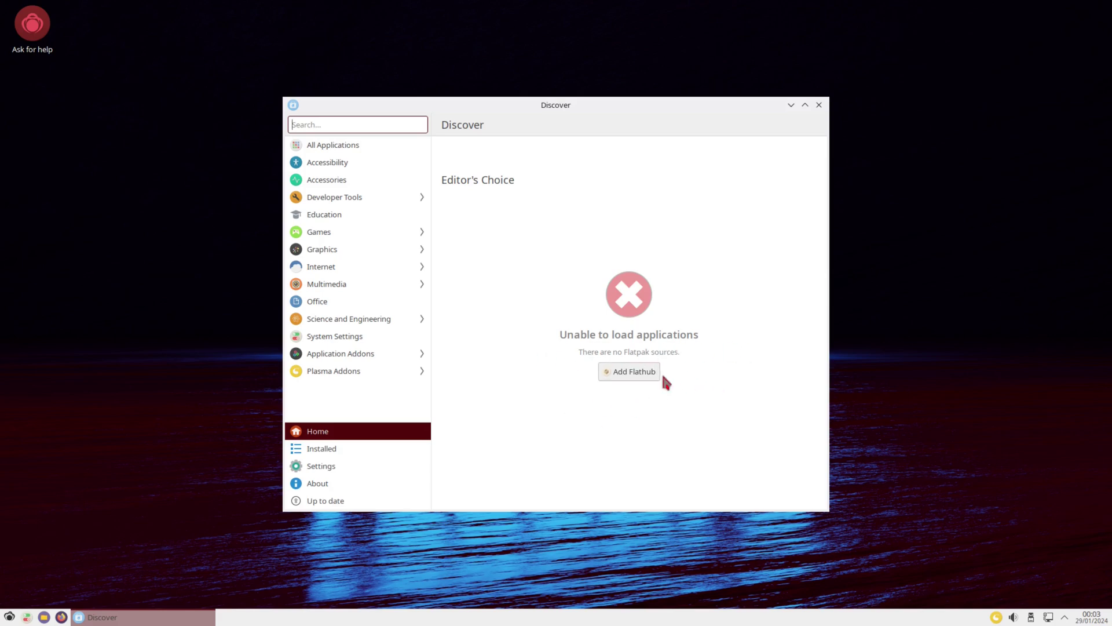
Step: Add the Flathub source in Discover, authorising with the root password
click(623, 376)
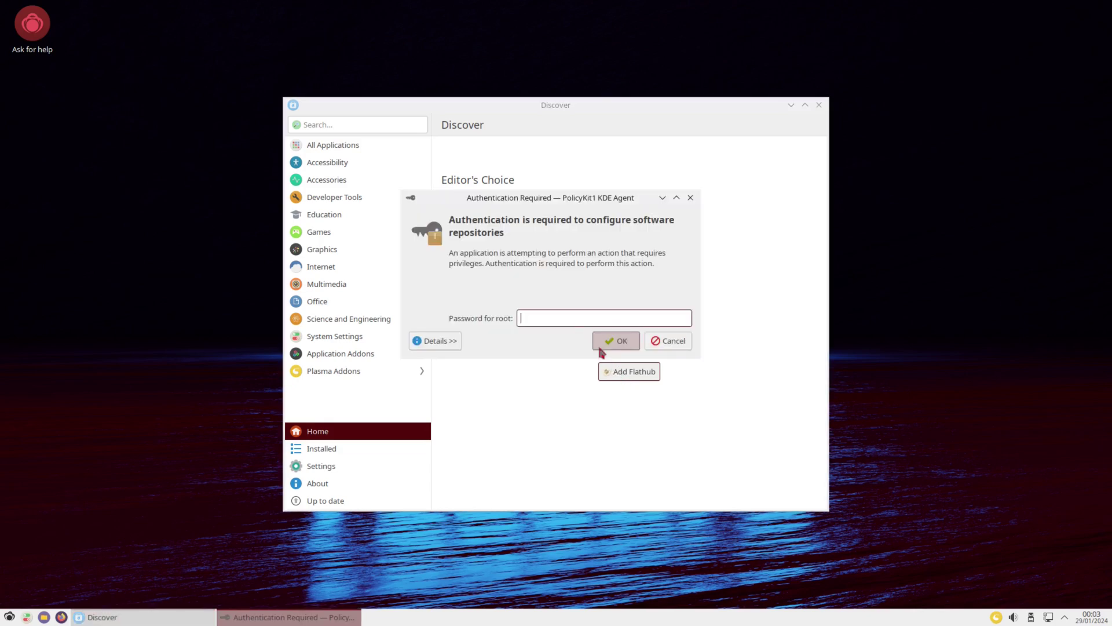
key(Return)
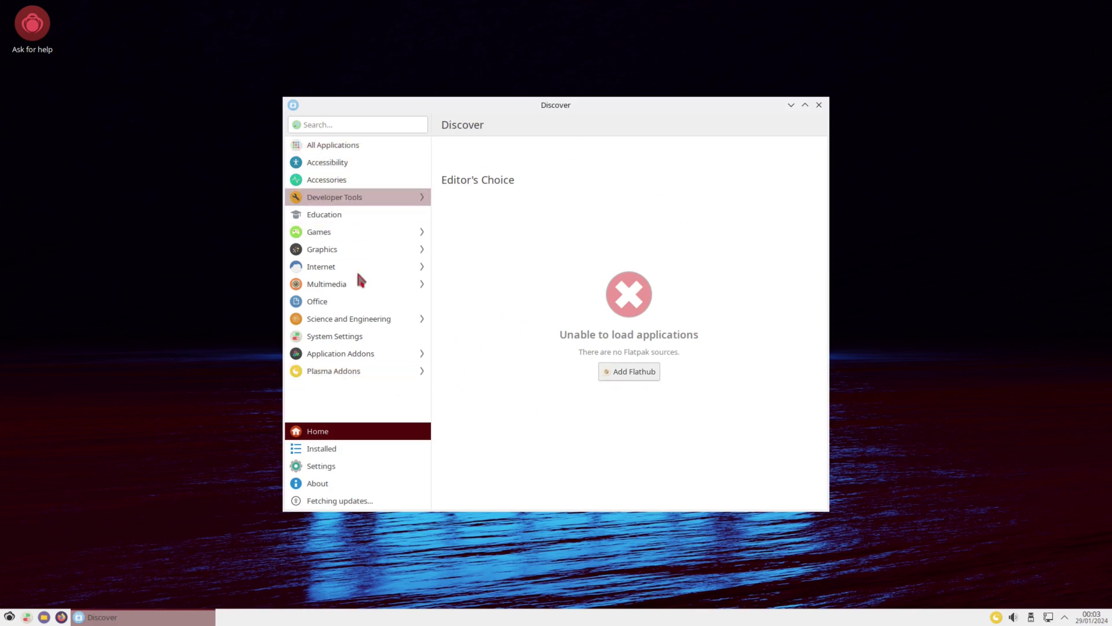
Step: Look over Discover's About, Installed and Settings pages, then return Home
click(333, 485)
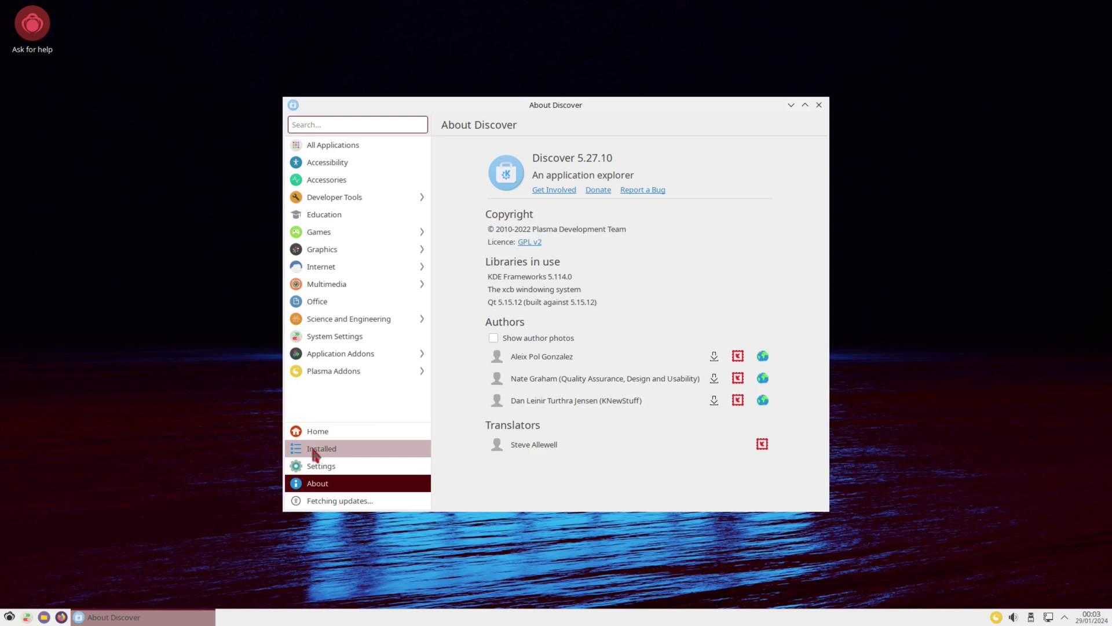
click(313, 452)
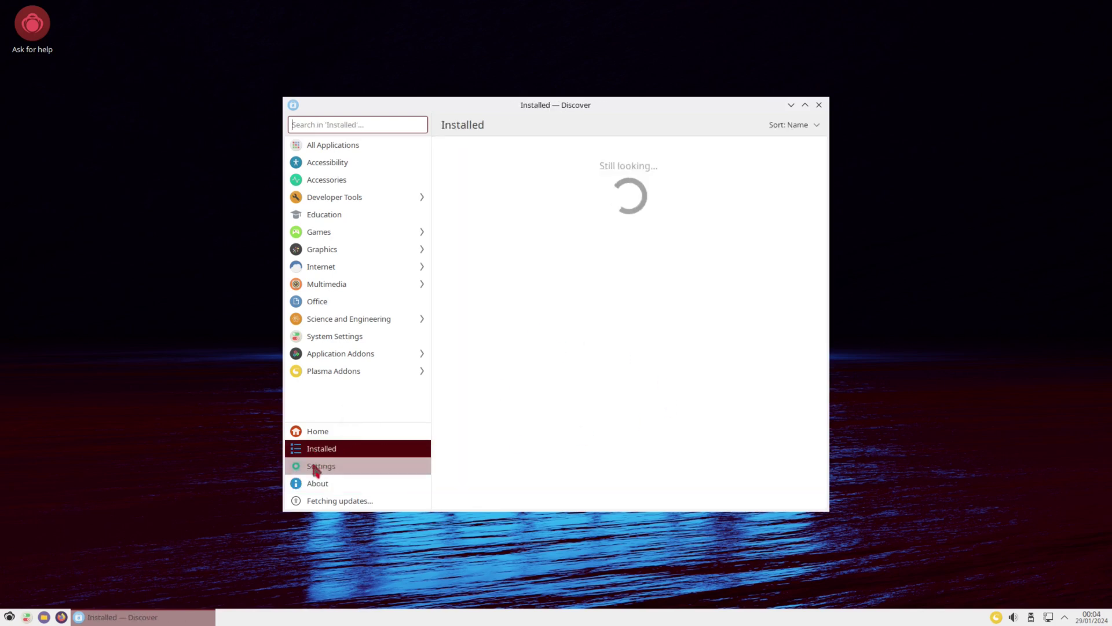
click(313, 468)
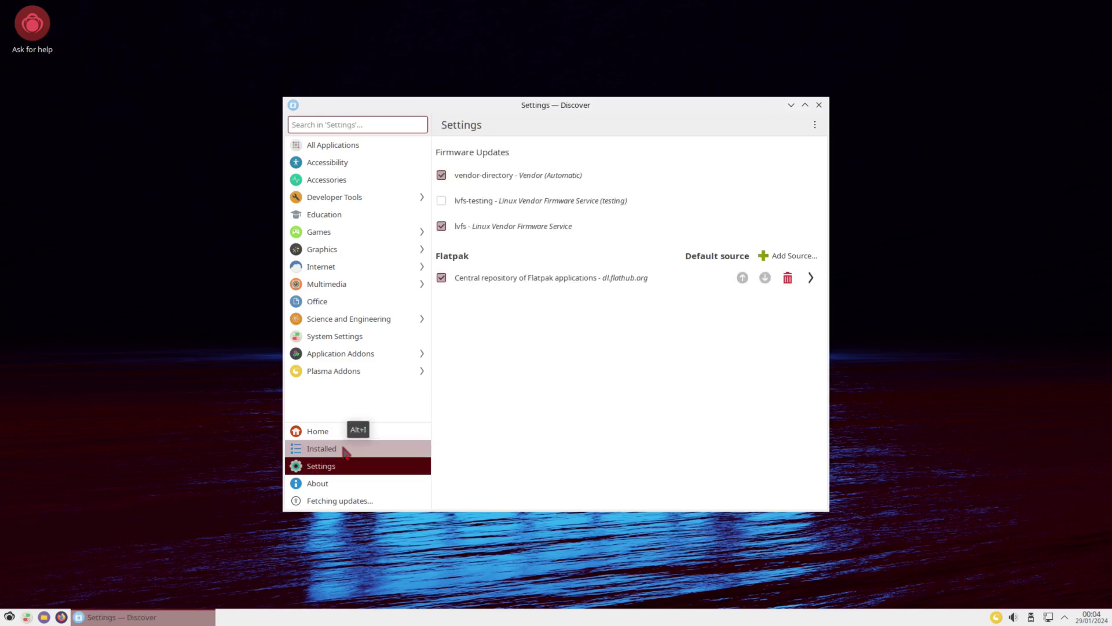
click(336, 453)
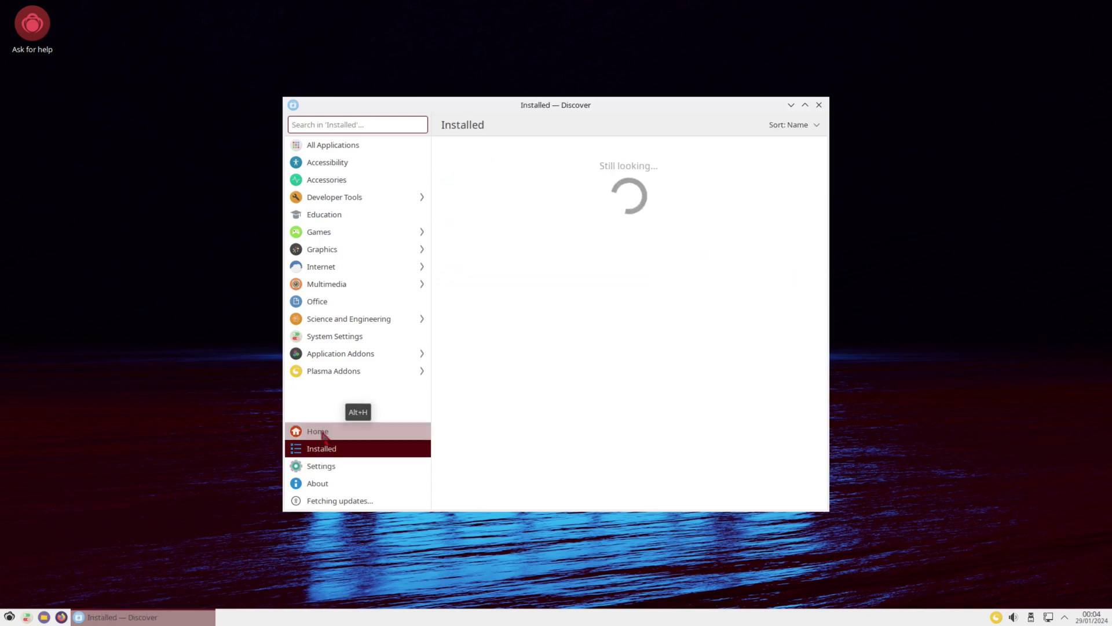
click(319, 433)
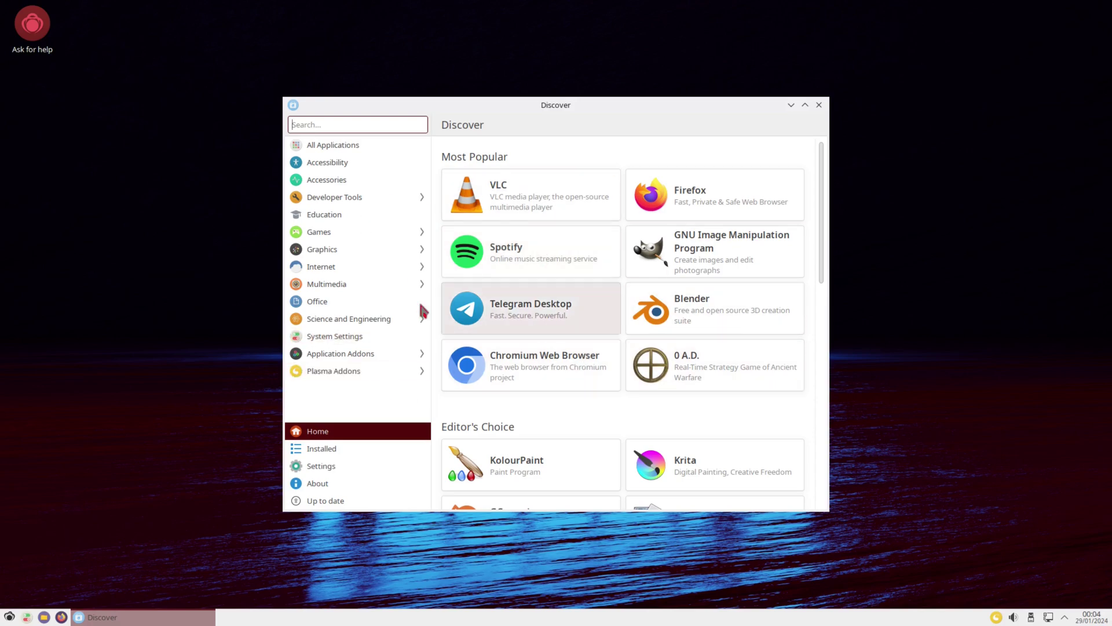
Step: Scroll through the Home page's popular apps, then close the launcher menu
scroll(638, 382, down, 5)
scroll(636, 382, down, 10)
scroll(628, 367, up, 15)
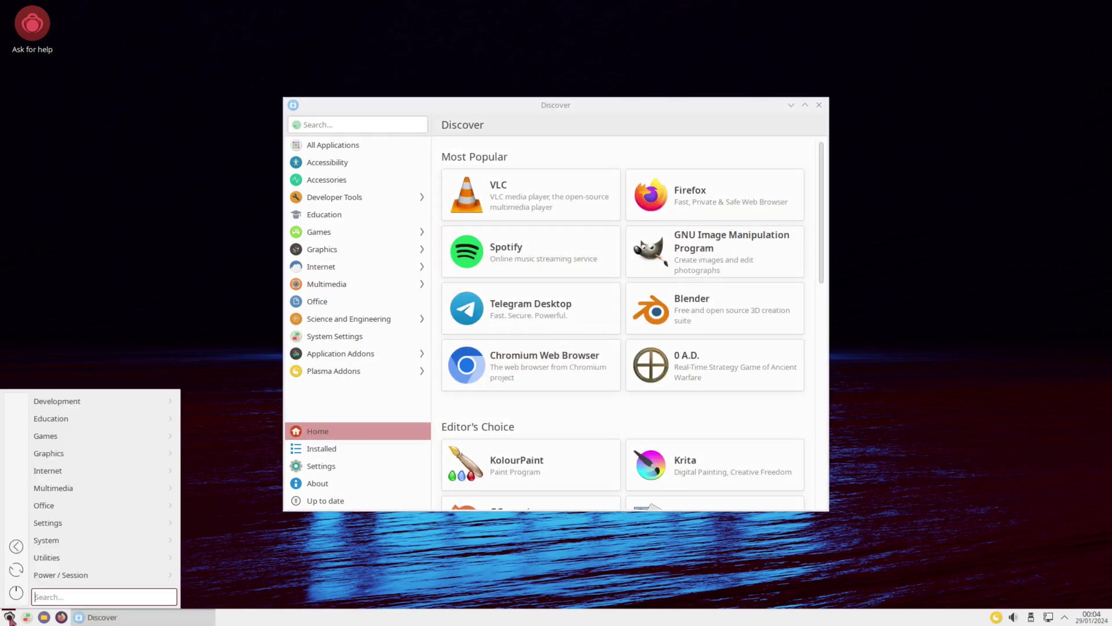
click(313, 565)
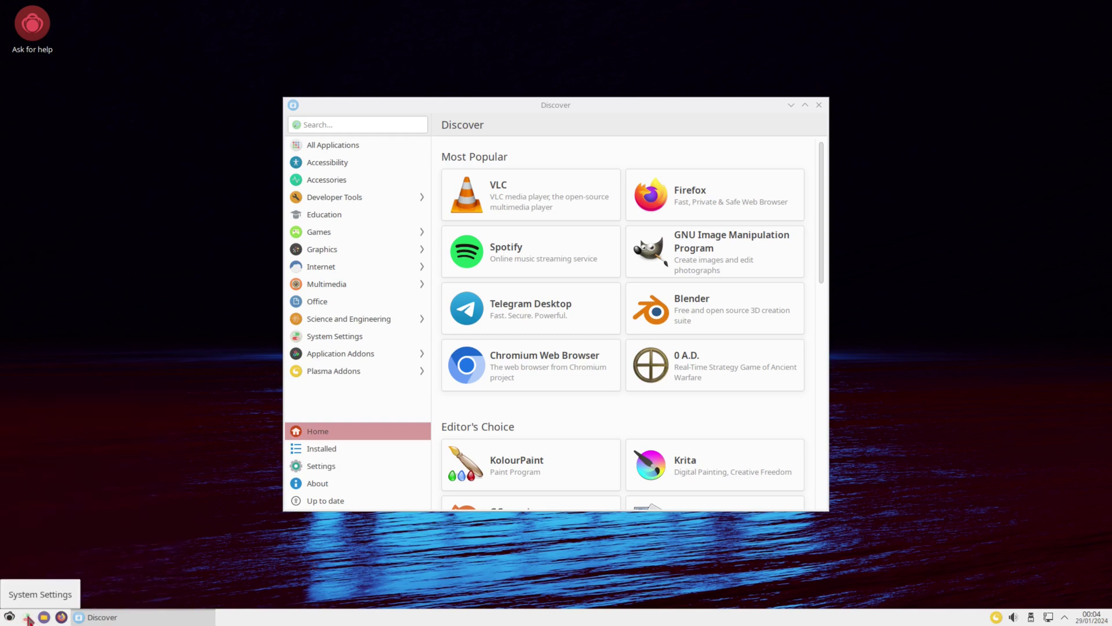
Step: Launch System Settings, close the Discover window, and maximise System Settings to full screen
click(27, 617)
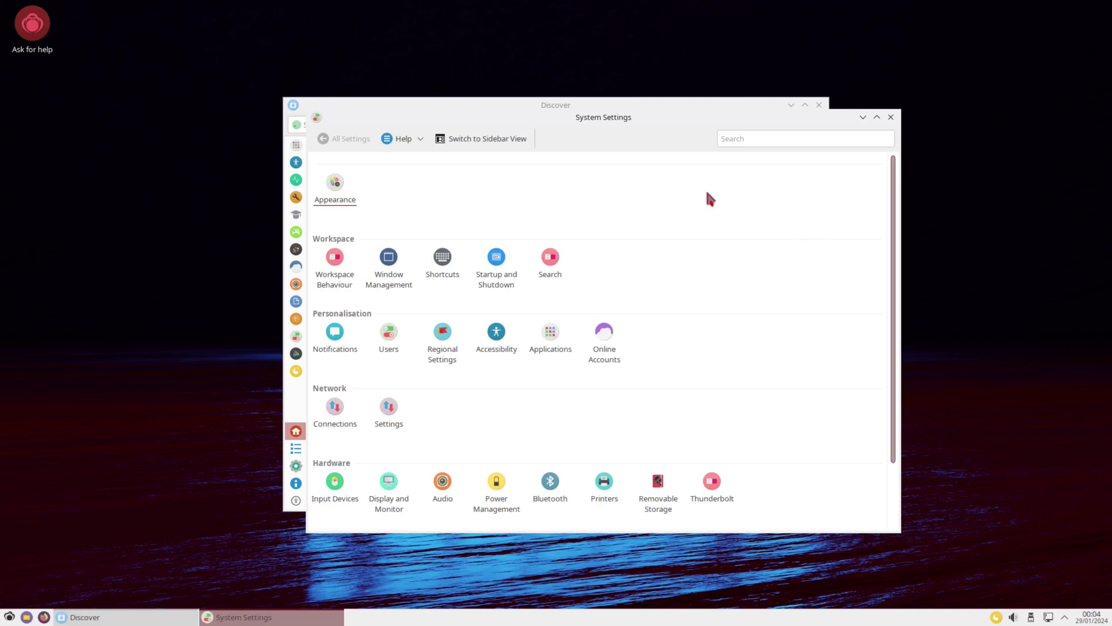
click(683, 99)
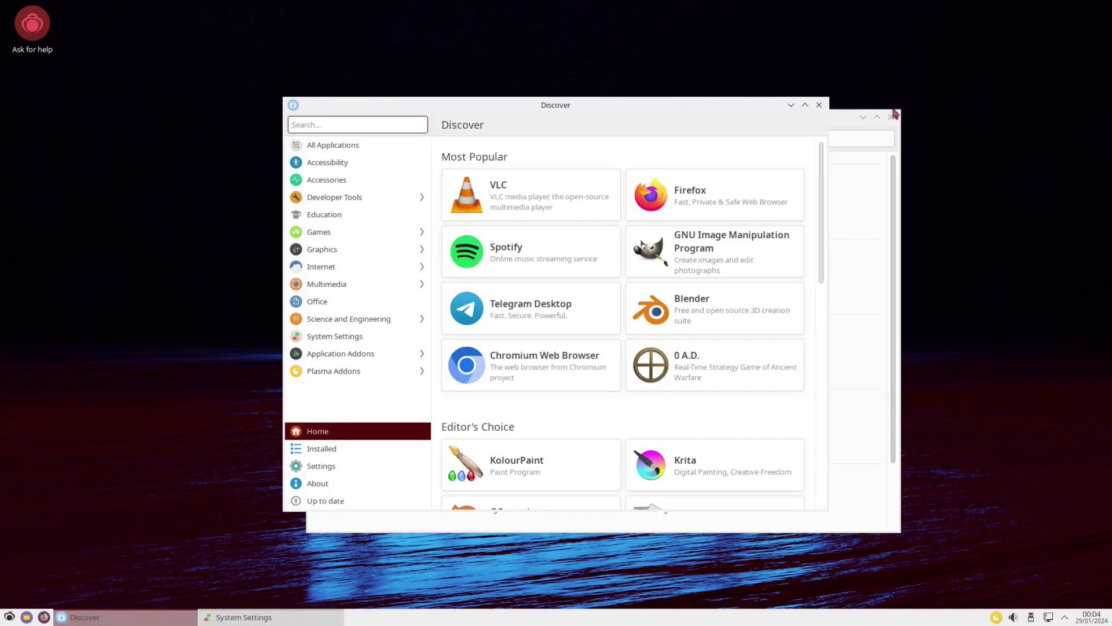
click(818, 105)
double_click(657, 119)
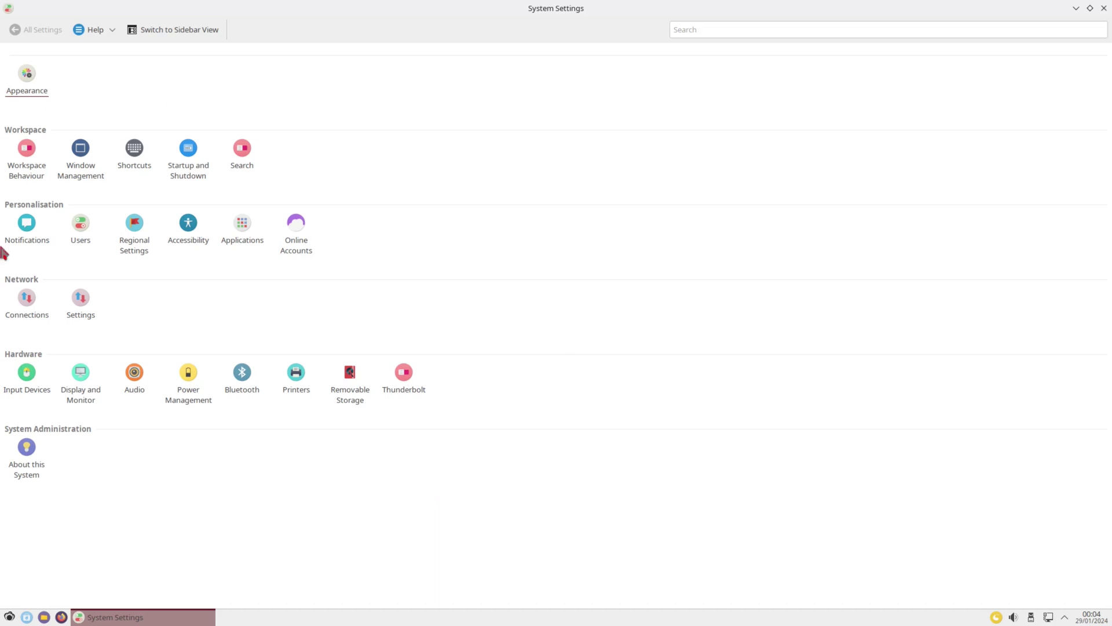
Step: Apply the Breeze Dark global theme from the Appearance settings
click(24, 84)
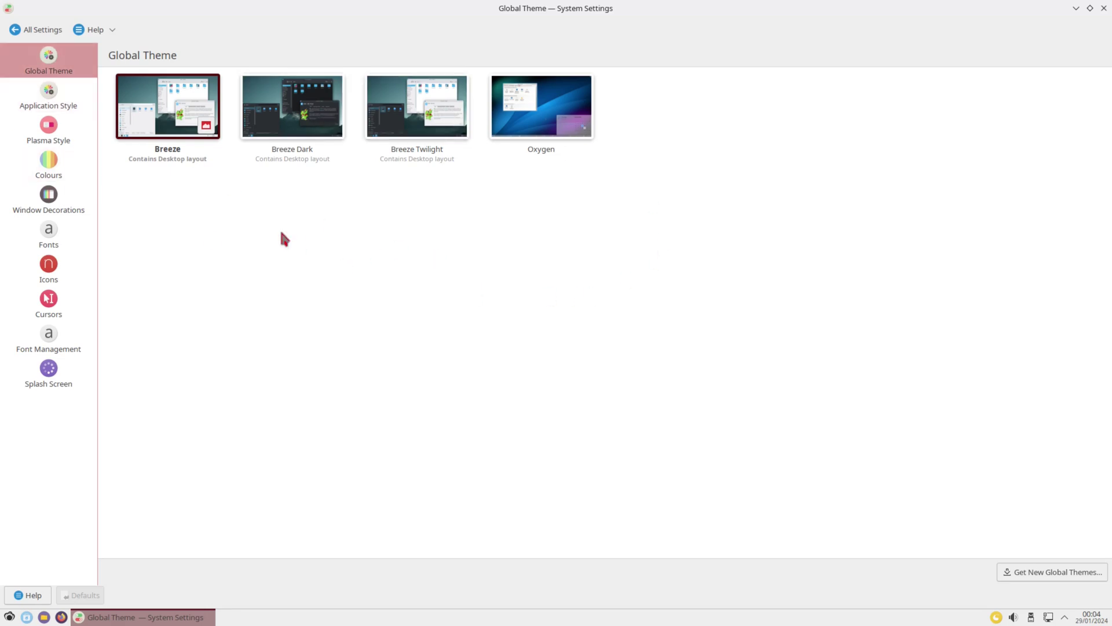
click(274, 116)
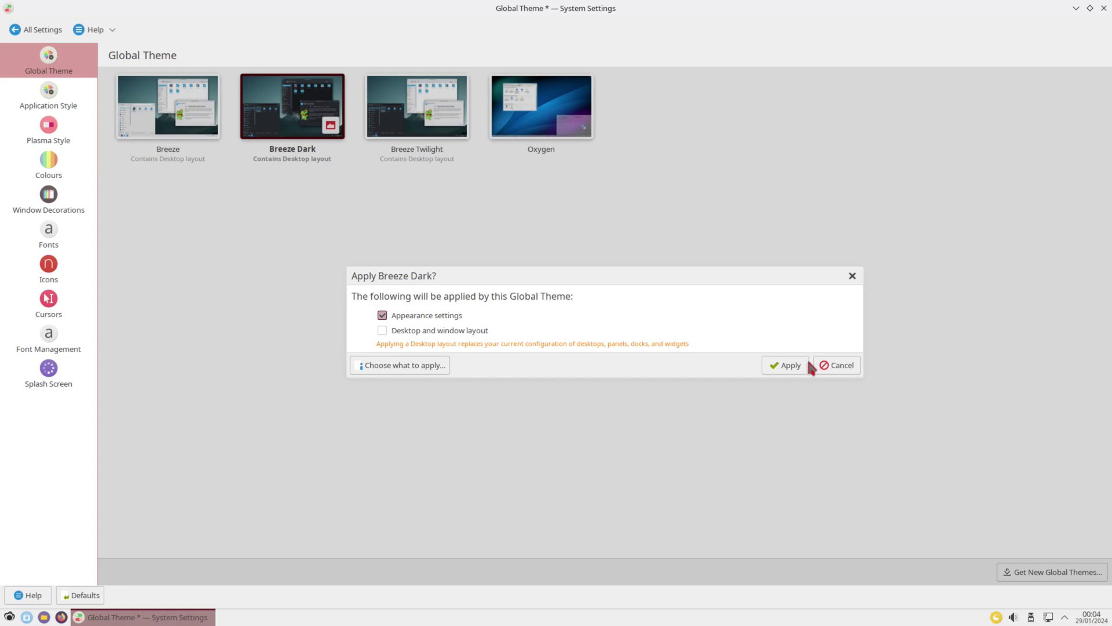
click(803, 365)
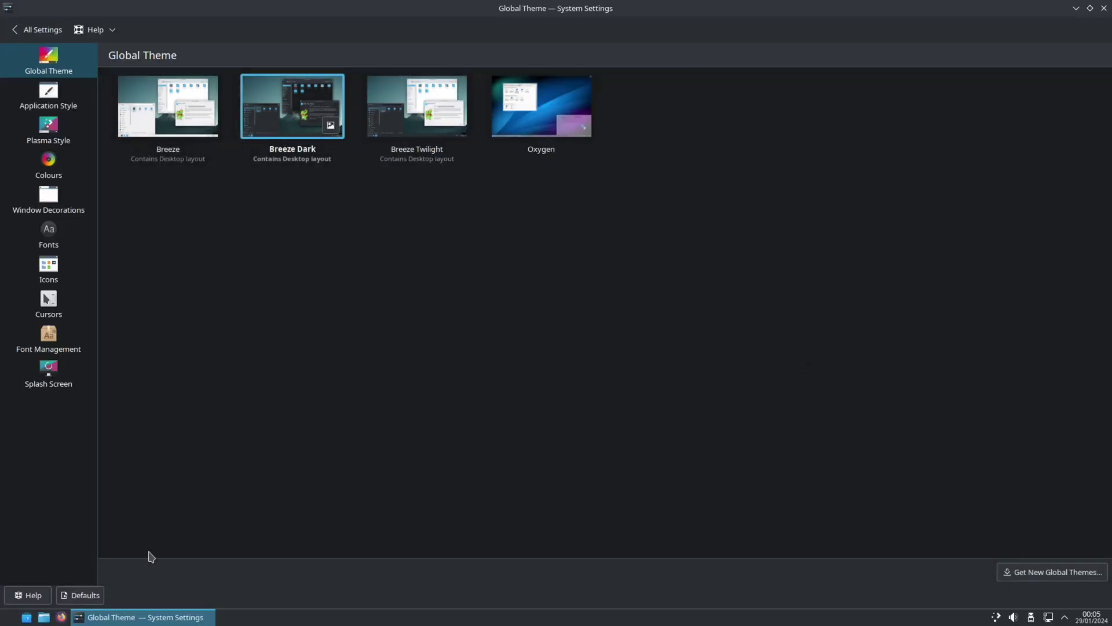
click(133, 618)
click(132, 617)
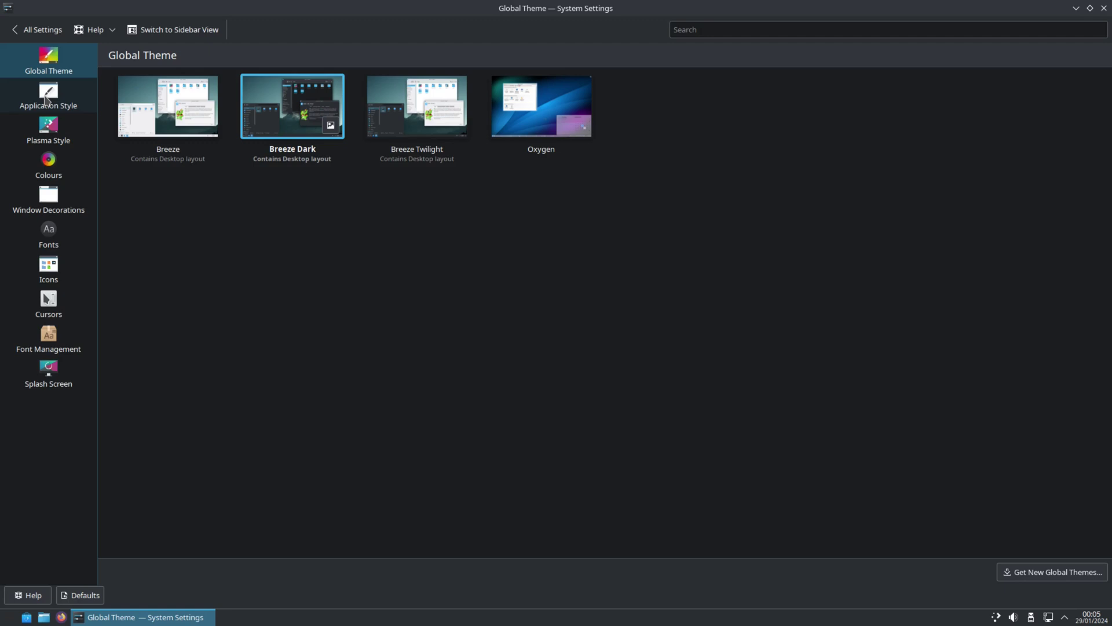
Step: Browse the Appearance pages from Application Style to Splash Screen, then return to All Settings
click(46, 98)
click(57, 134)
click(49, 165)
click(43, 207)
click(49, 236)
click(49, 269)
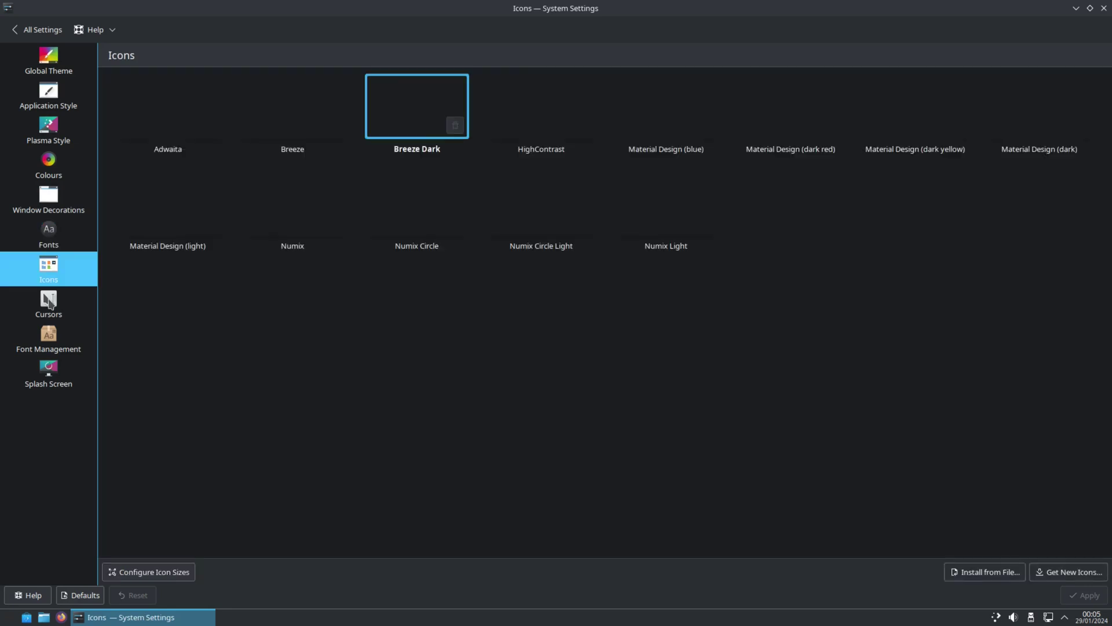
click(48, 304)
click(45, 347)
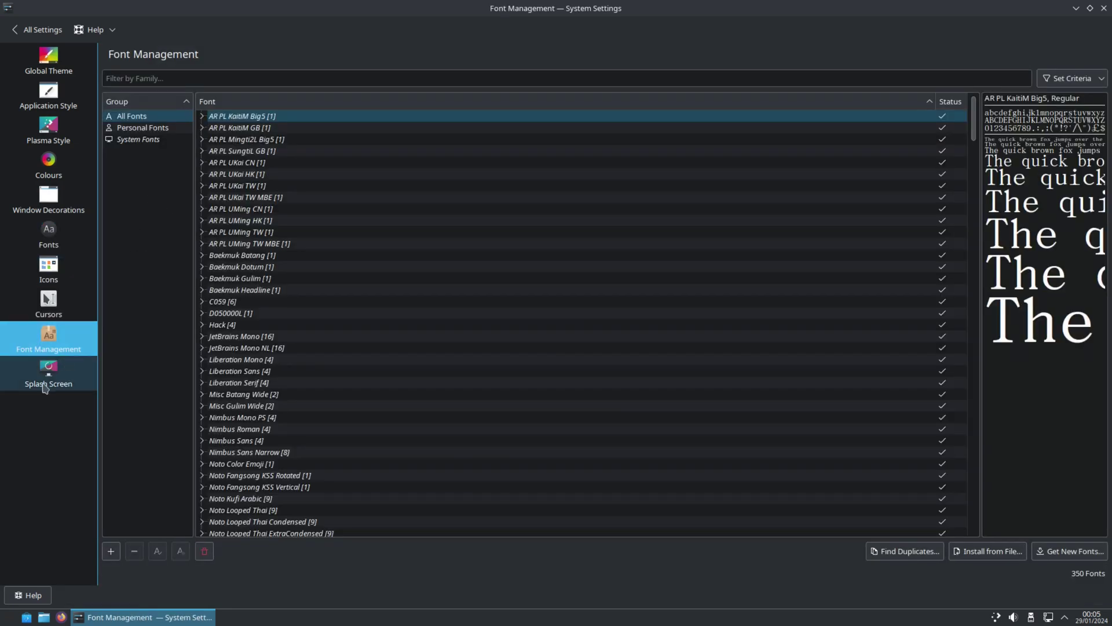
click(40, 386)
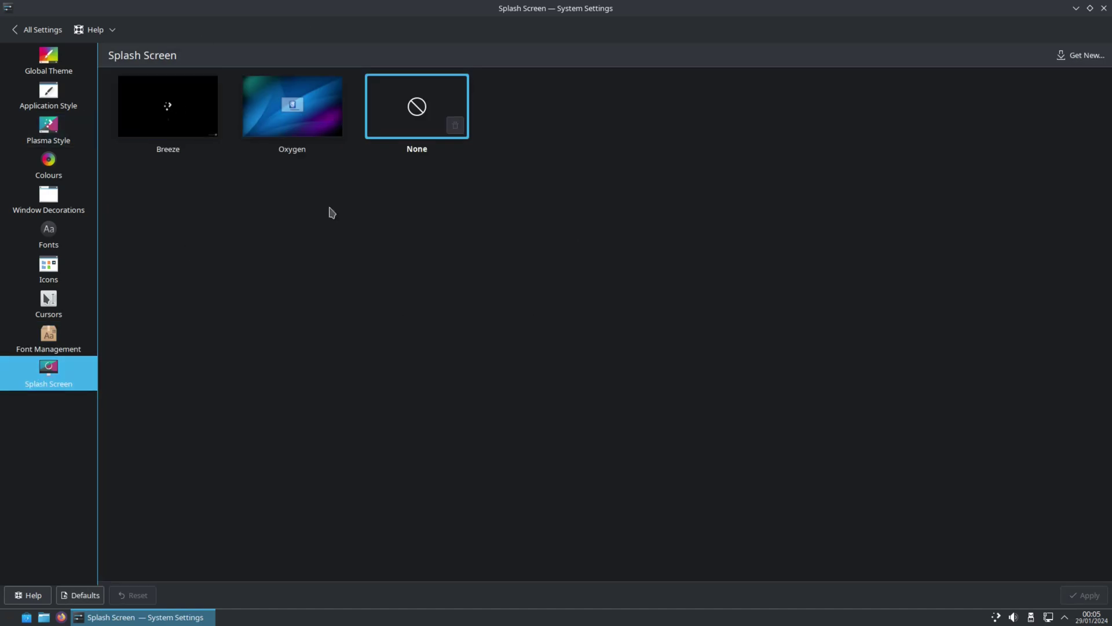
click(24, 34)
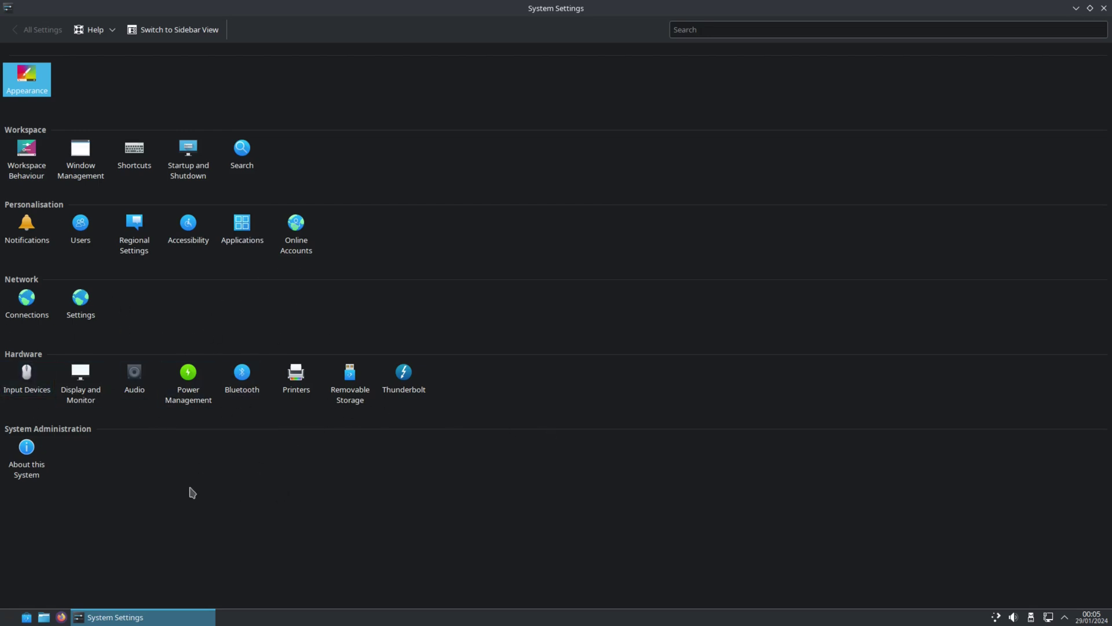
Step: View About this System (Plasma 5.27.10, kernel 6.6.13-redcore-lts), then close System Settings
click(26, 452)
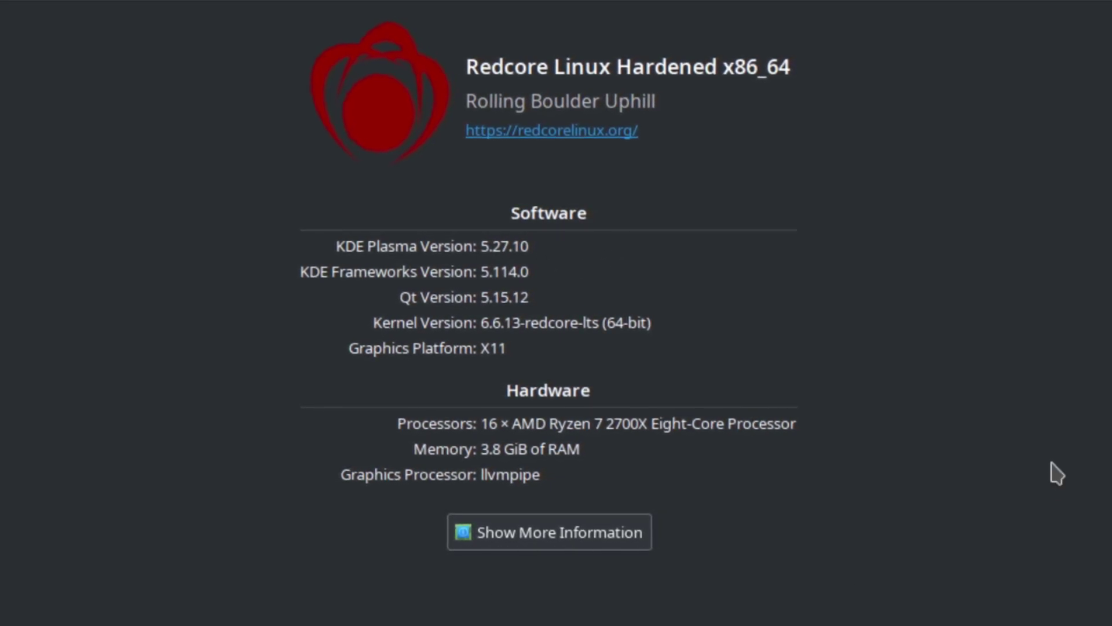
right_click(145, 616)
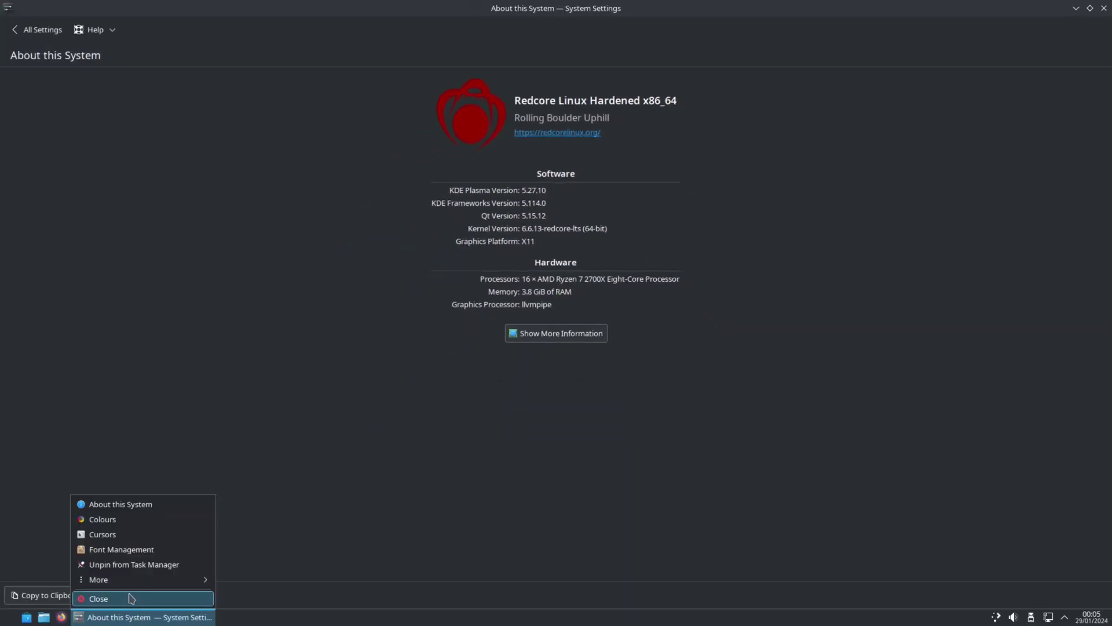
click(131, 598)
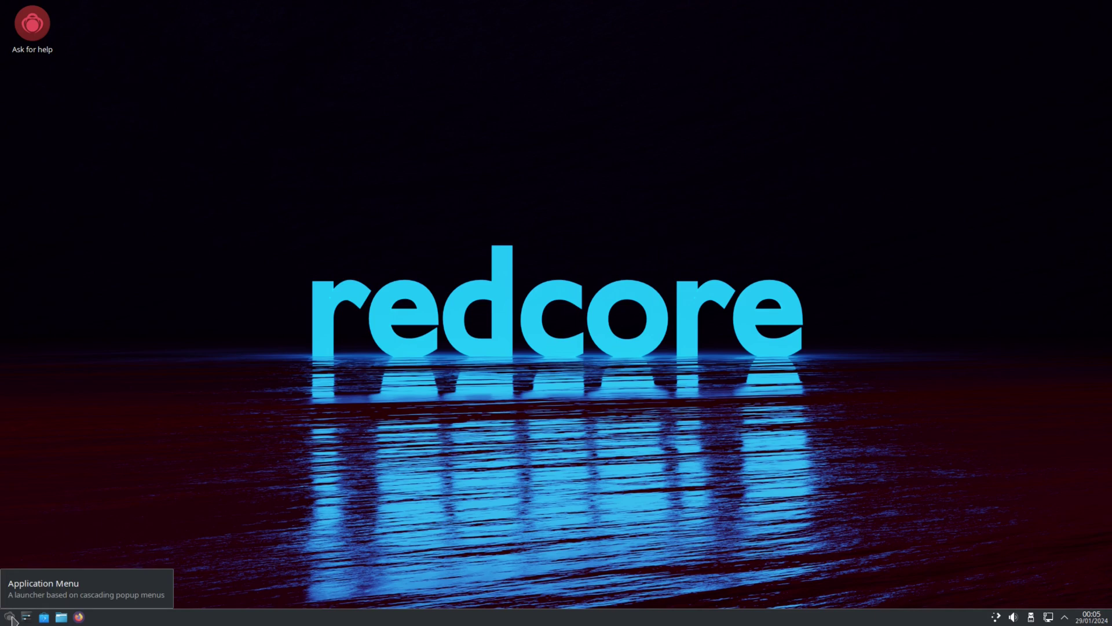
Step: Open the application launcher and browse its categories from Development through to Multimedia
click(10, 617)
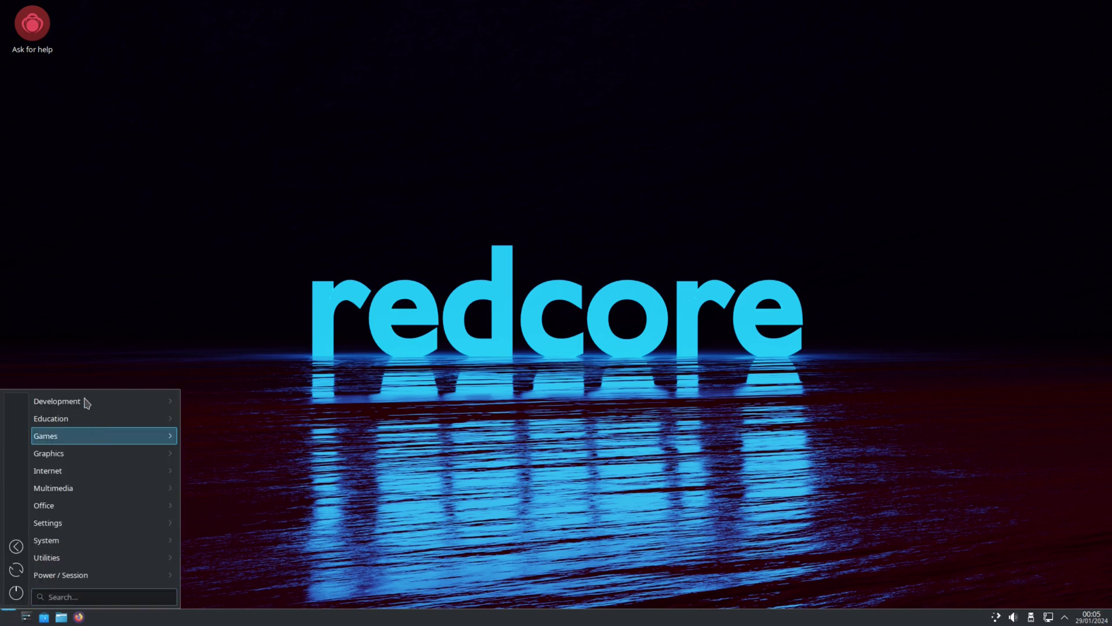
mouse_move(81, 402)
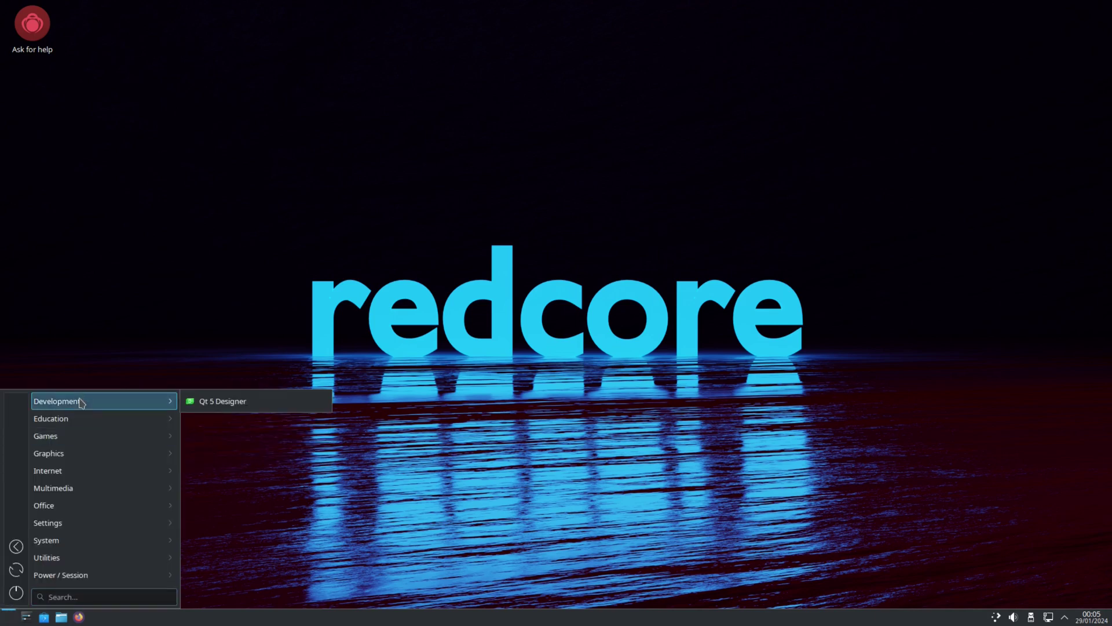
mouse_move(65, 422)
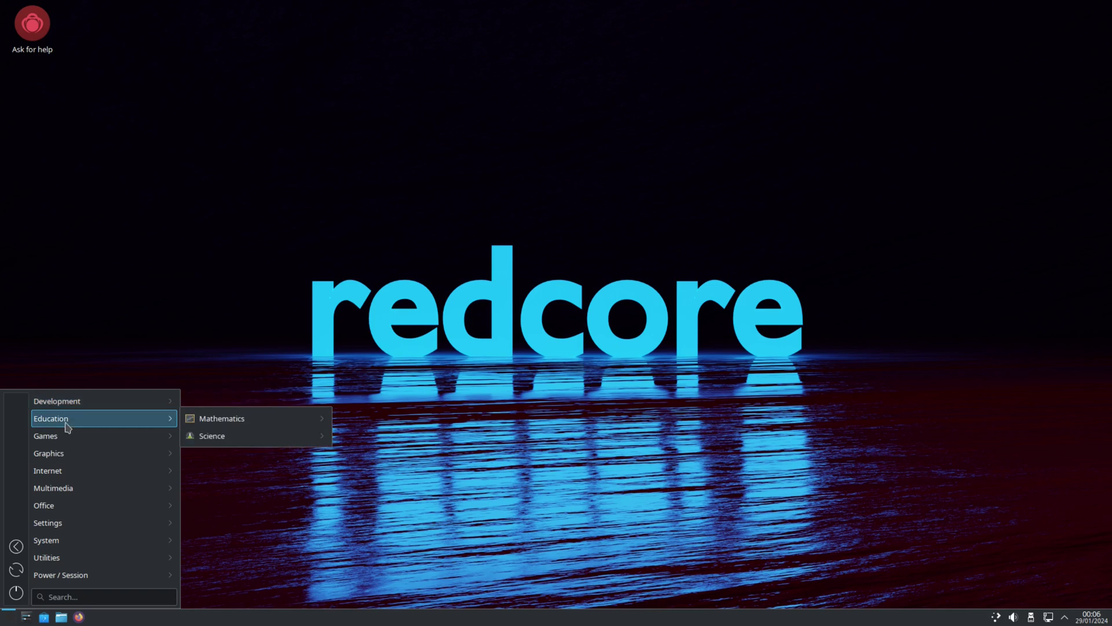
mouse_move(67, 443)
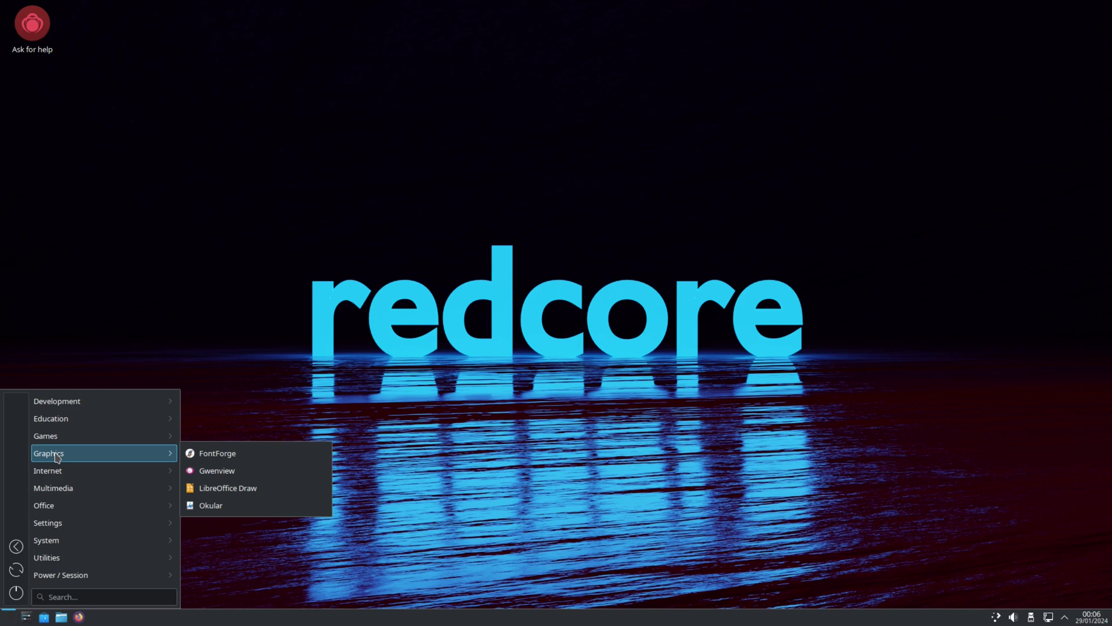
mouse_move(70, 477)
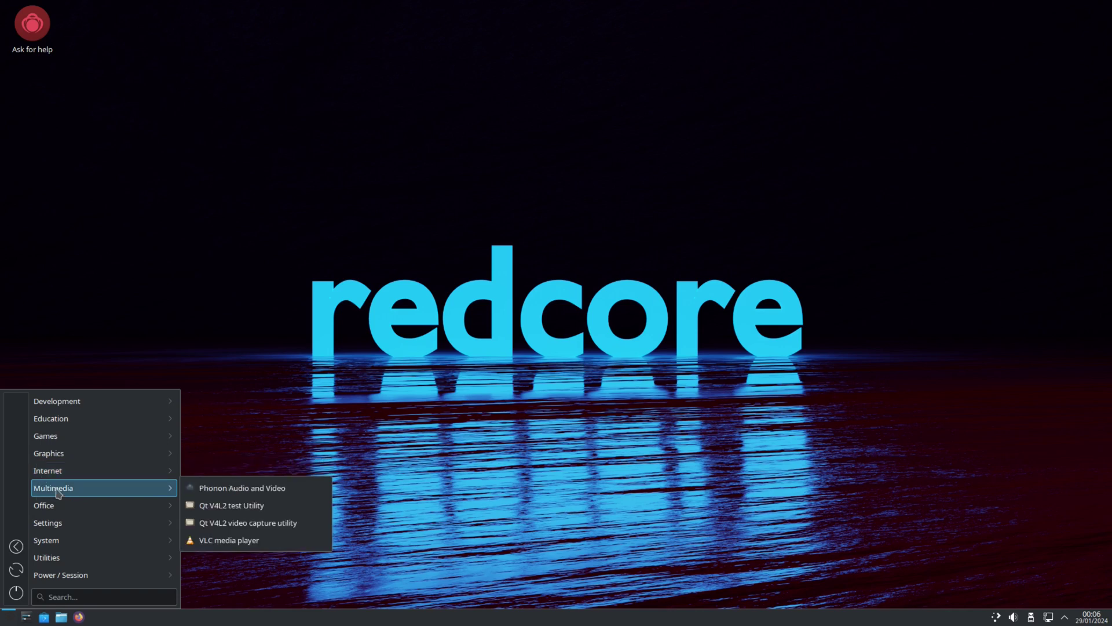
Step: Launch VLC, accept the privacy policy, check version 3.0.20 Vetinari in About, then close VLC
click(231, 541)
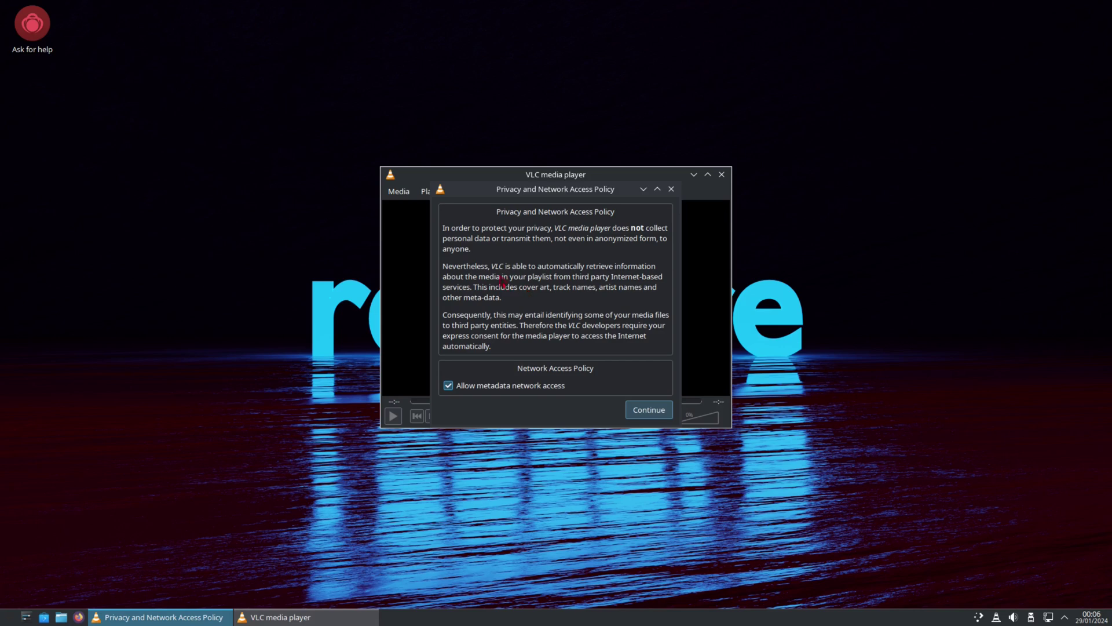
click(649, 410)
click(633, 194)
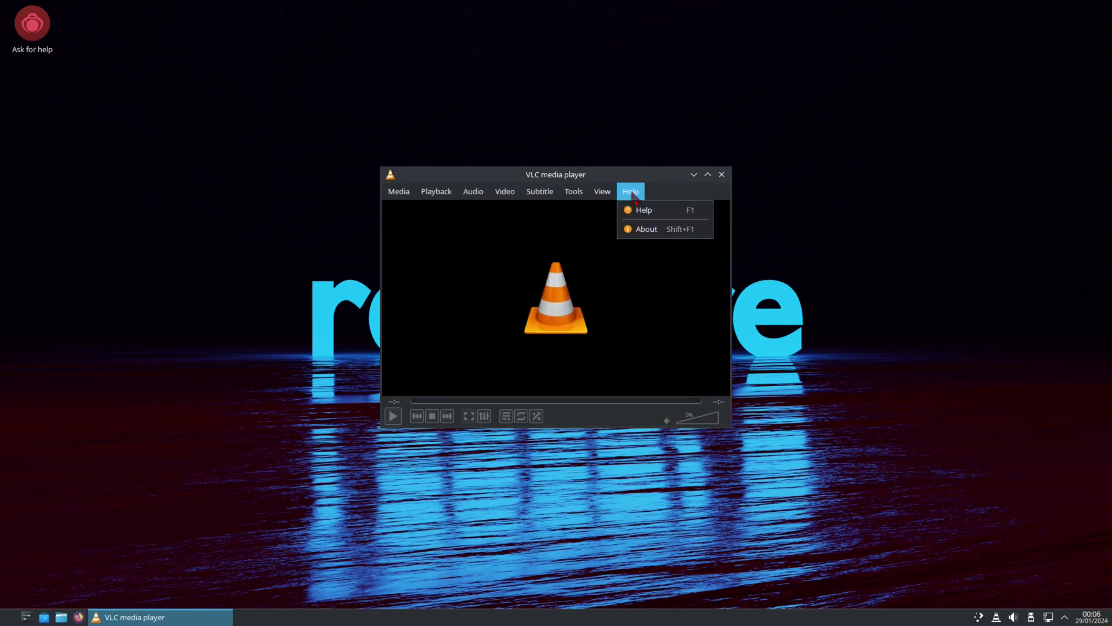
click(644, 230)
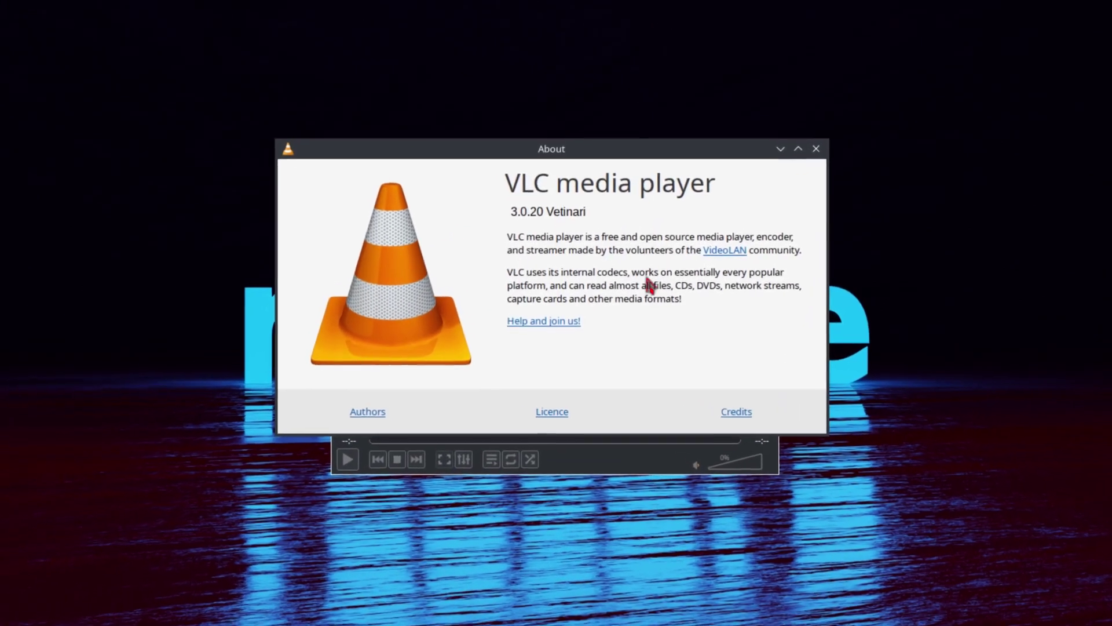
click(530, 217)
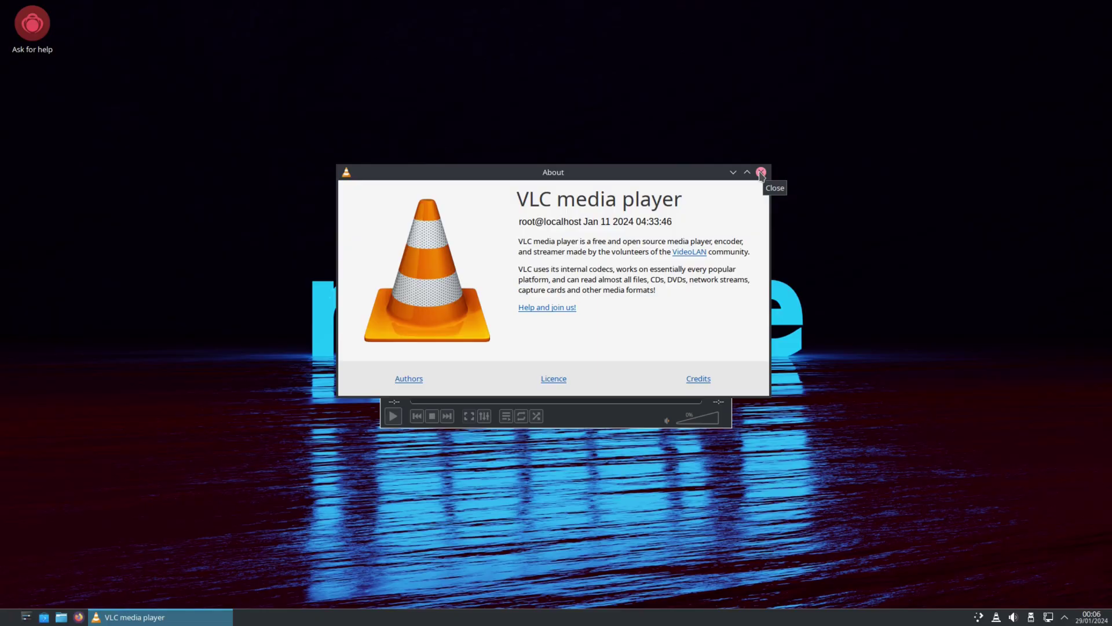
click(760, 173)
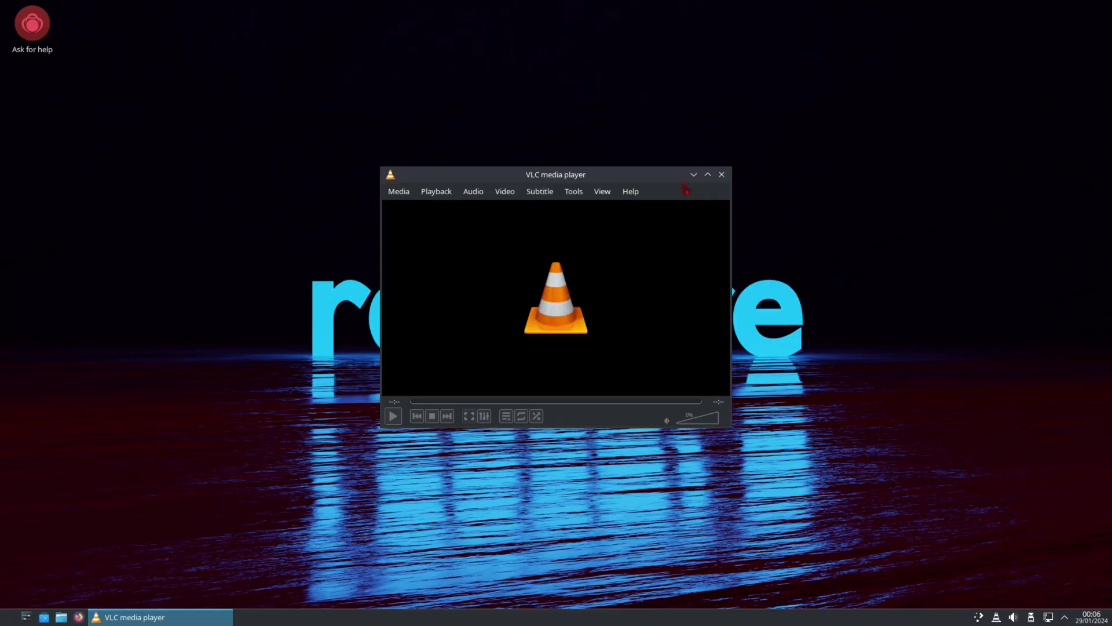
click(721, 175)
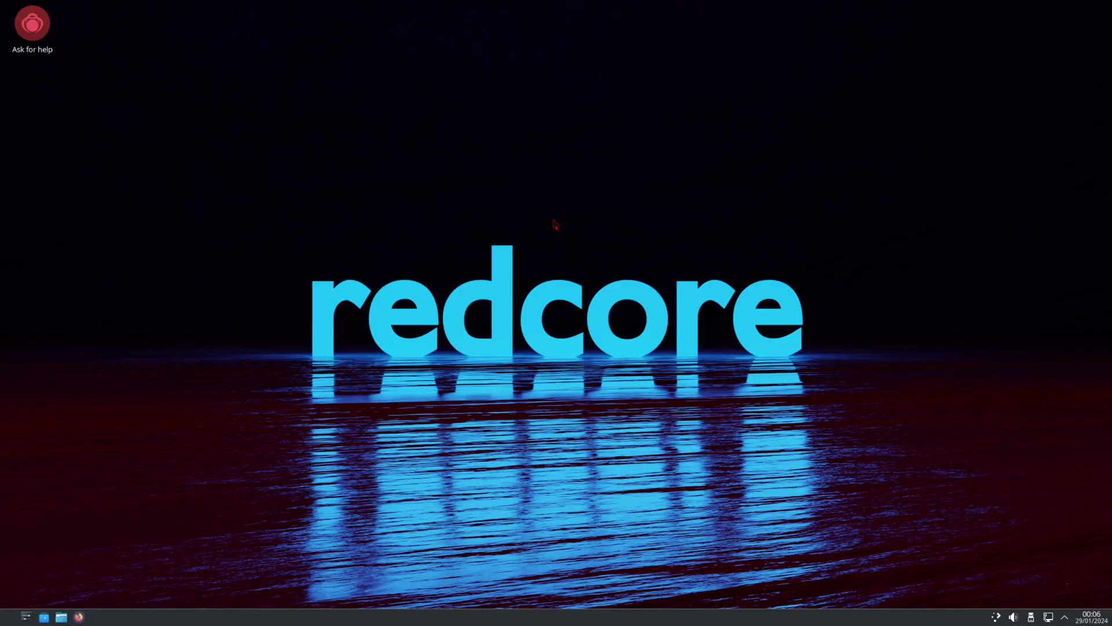
Step: Launch LibreOffice Base and save a new database as New Database.odb
click(9, 616)
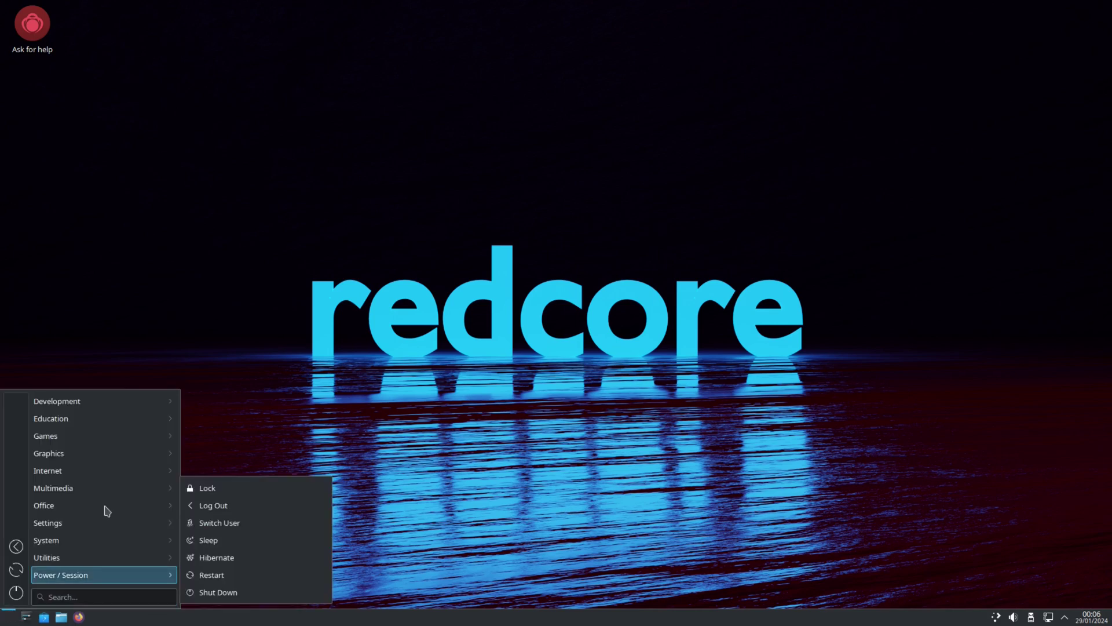
mouse_move(95, 506)
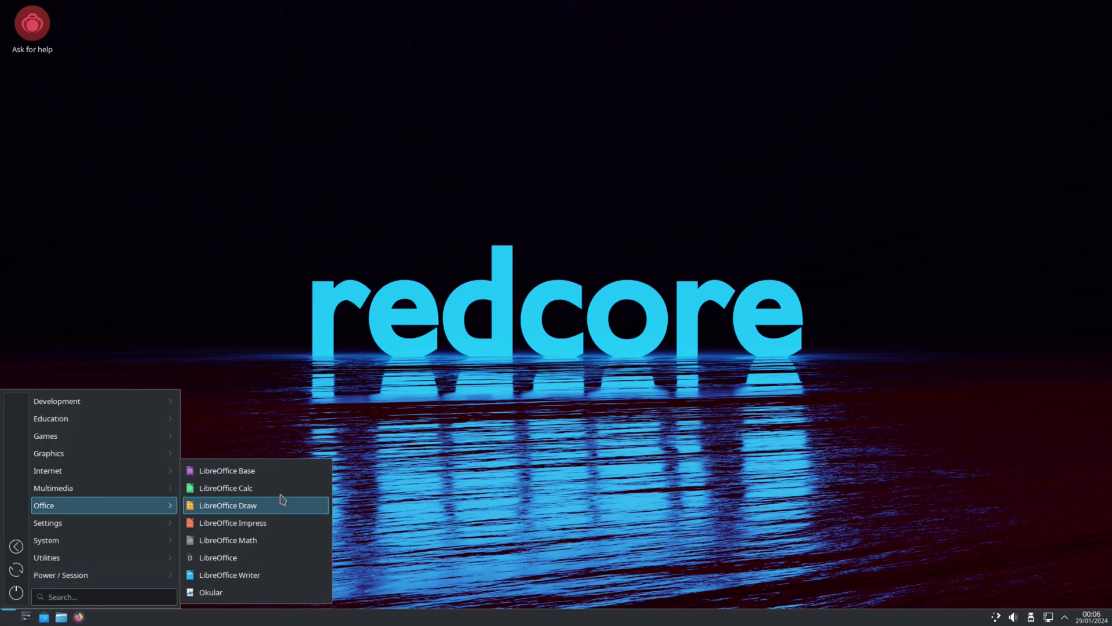
click(244, 473)
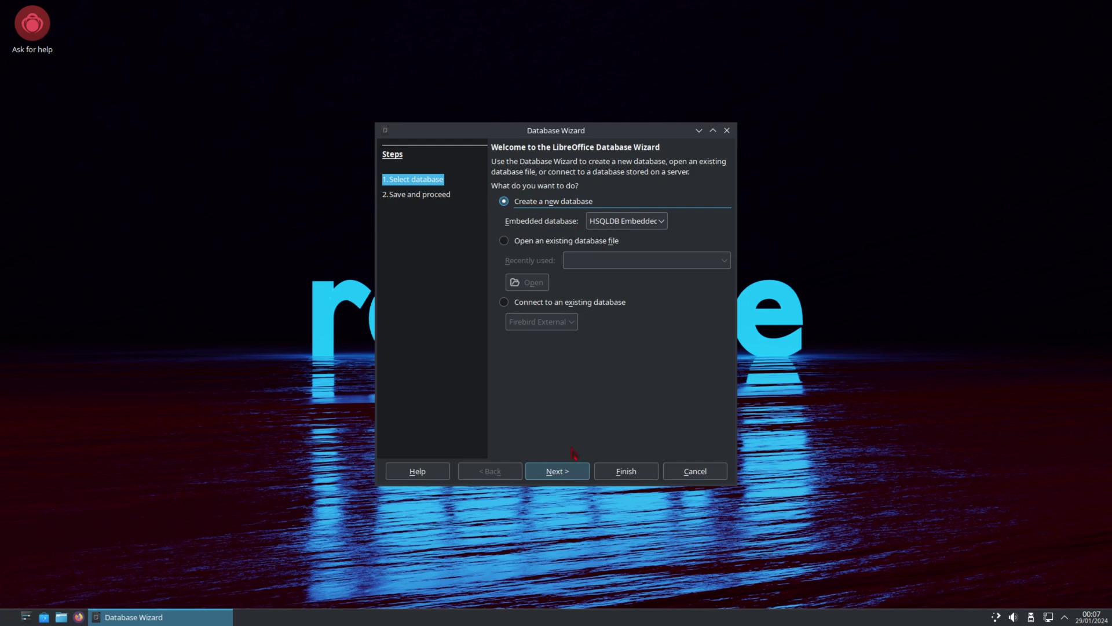
click(547, 472)
click(631, 472)
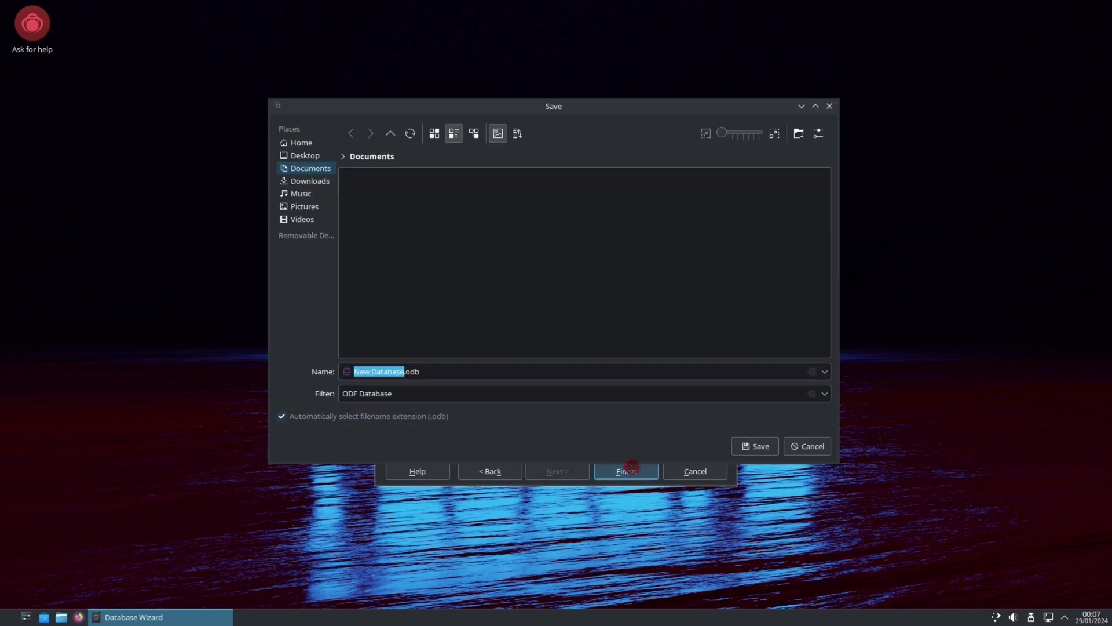
click(753, 446)
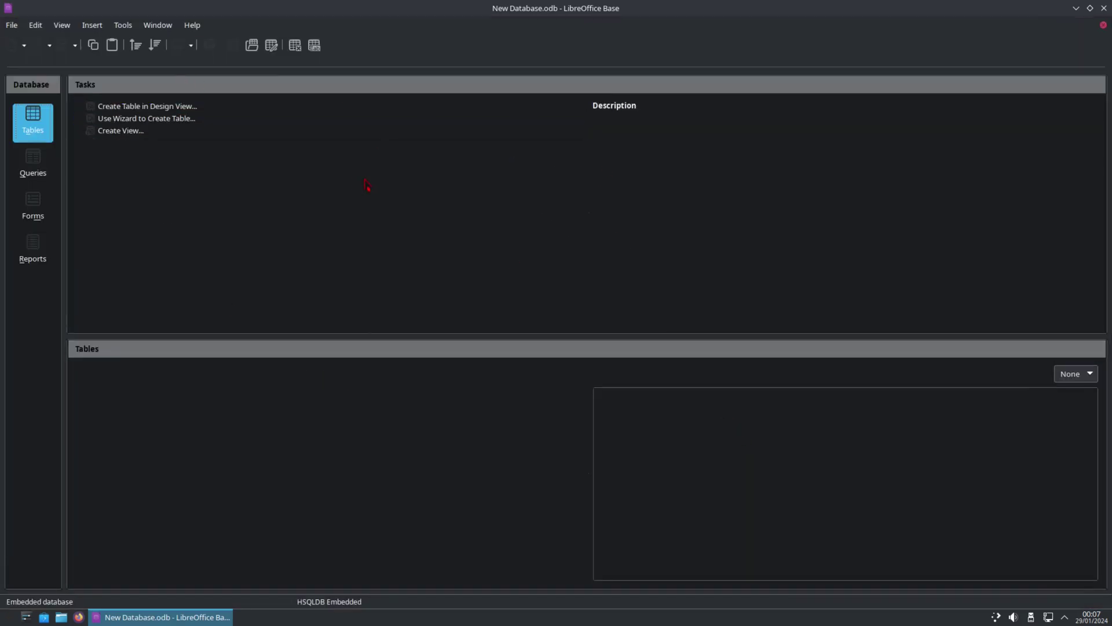
Step: Check the LibreOffice version 7.5.9.2 in Help > About, then close the dialog
click(196, 31)
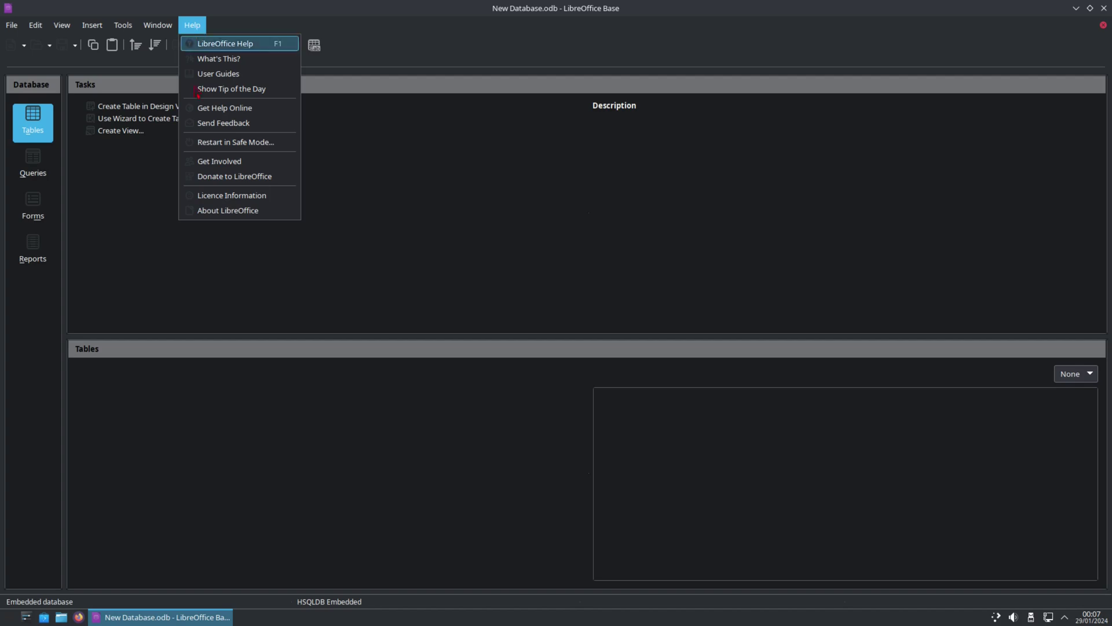
click(222, 211)
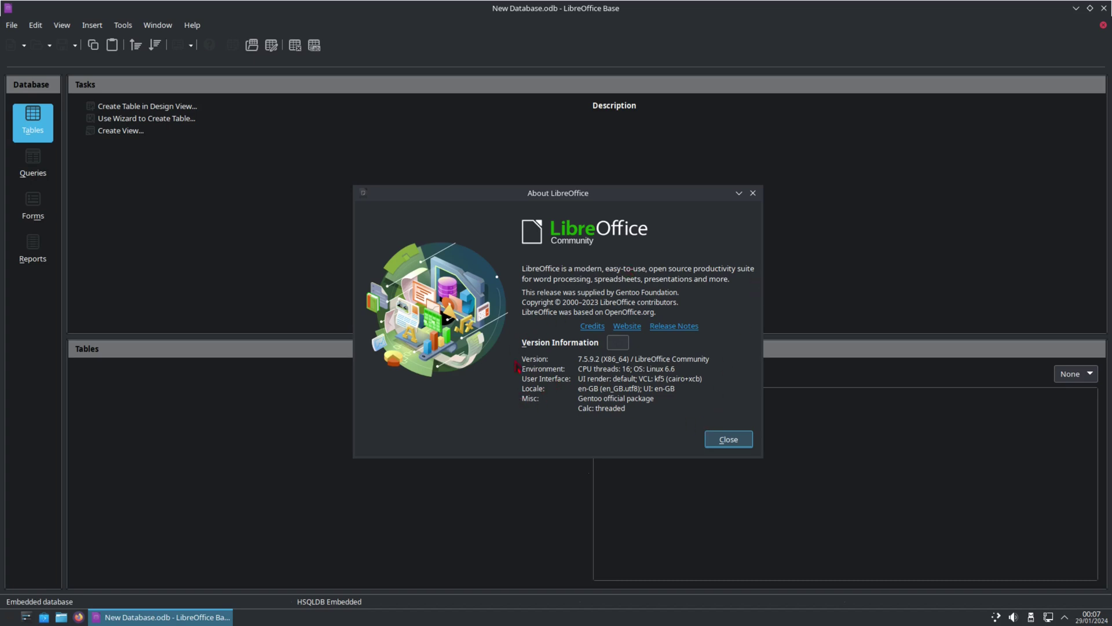
click(727, 440)
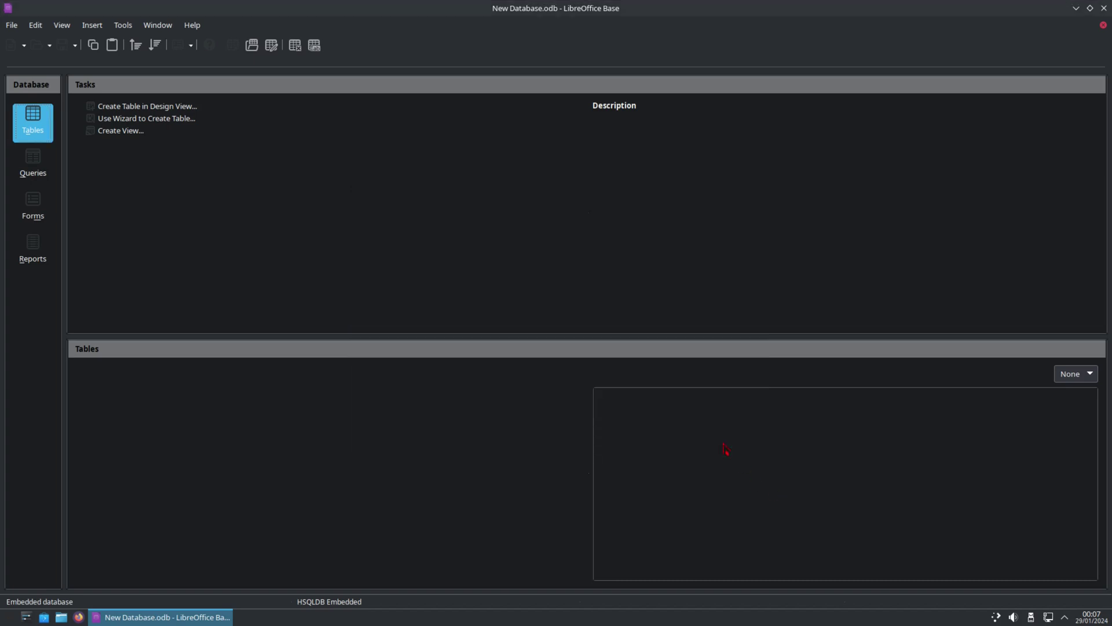
Step: Close LibreOffice Base and launch Htop from the System applications
right_click(177, 618)
click(181, 597)
click(10, 618)
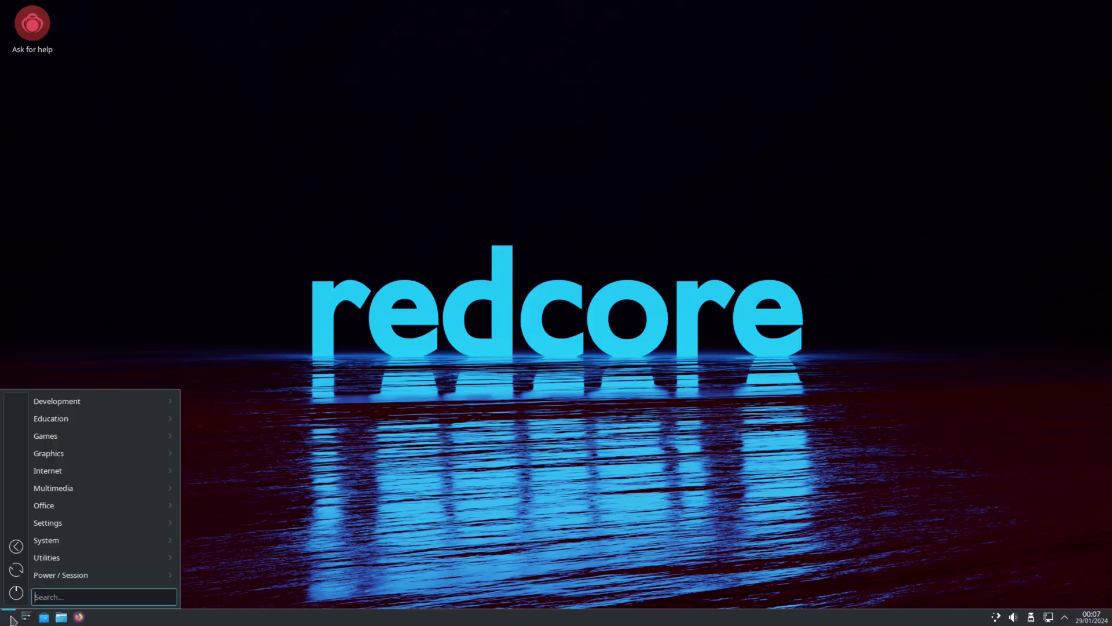
mouse_move(73, 525)
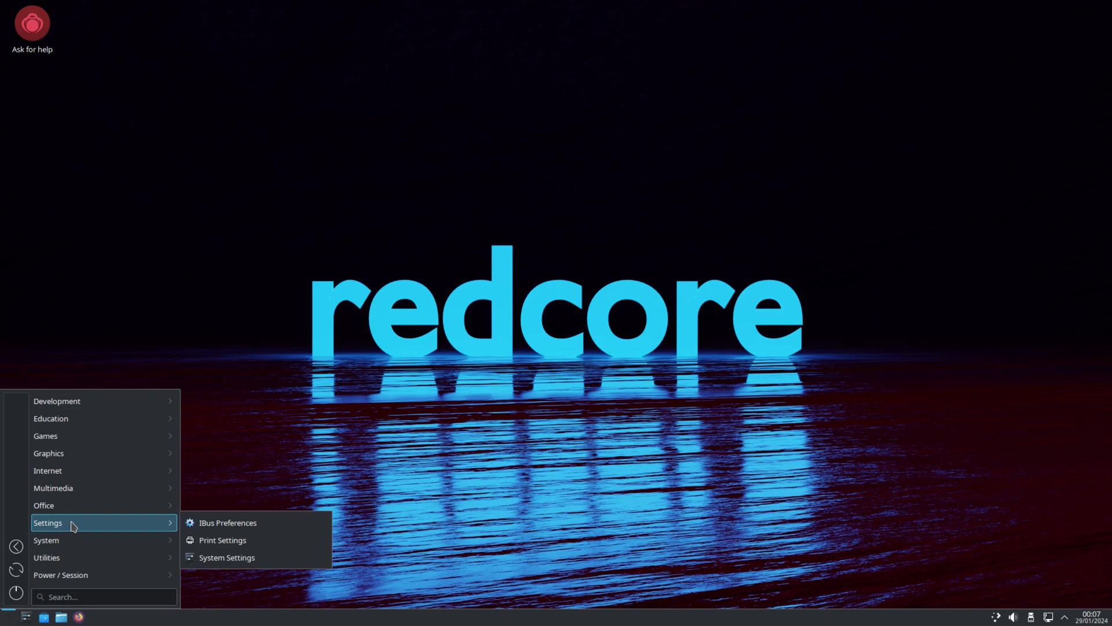
mouse_move(64, 545)
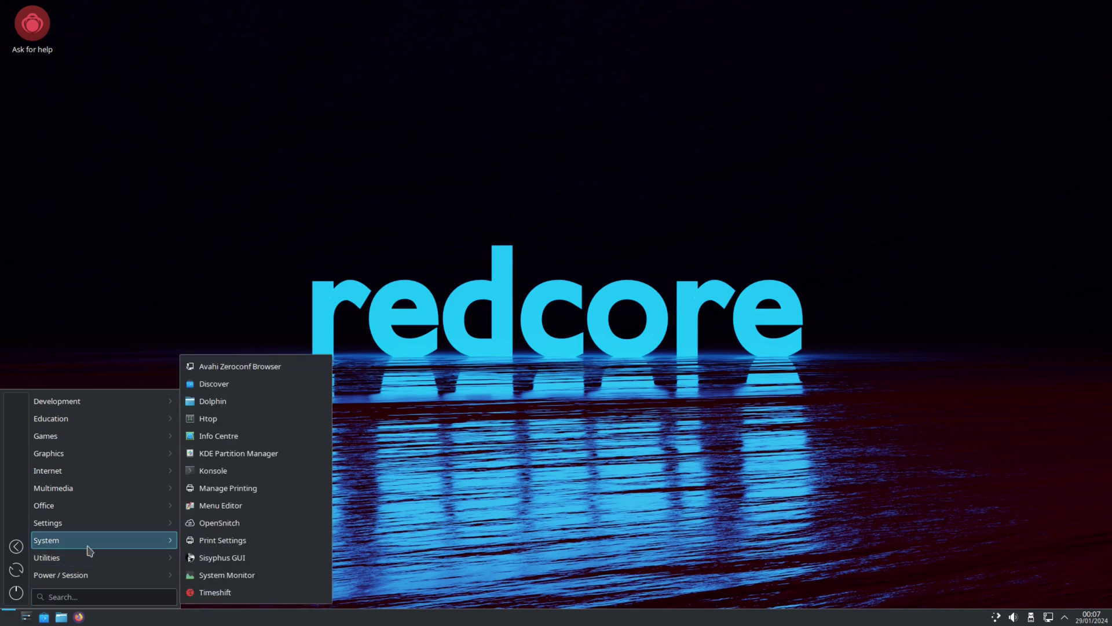
click(214, 420)
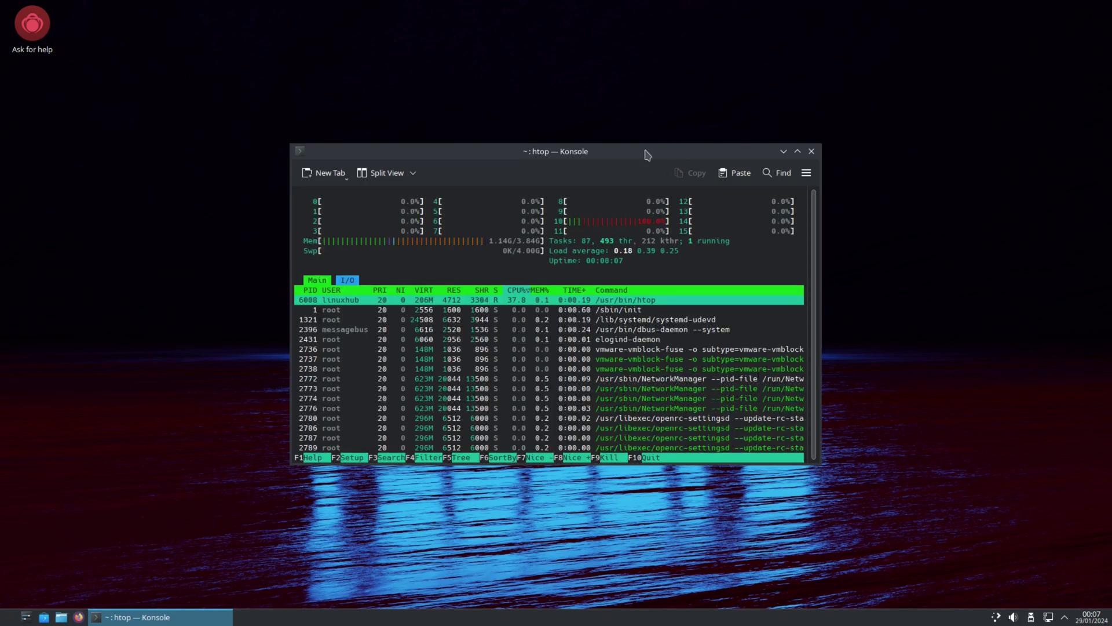
Step: Maximise htop, enlarge its font to review the 87 running tasks, then close it
double_click(646, 152)
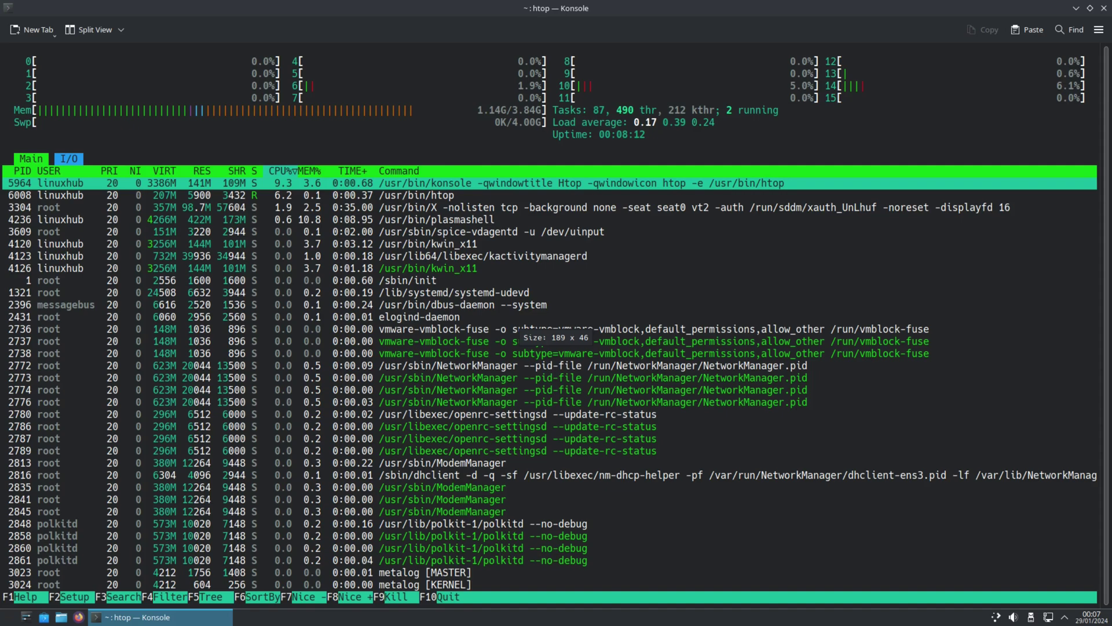
key(ctrl+plus)
key(ctrl+plus)
key(ctrl+plus)
key(ctrl+plus)
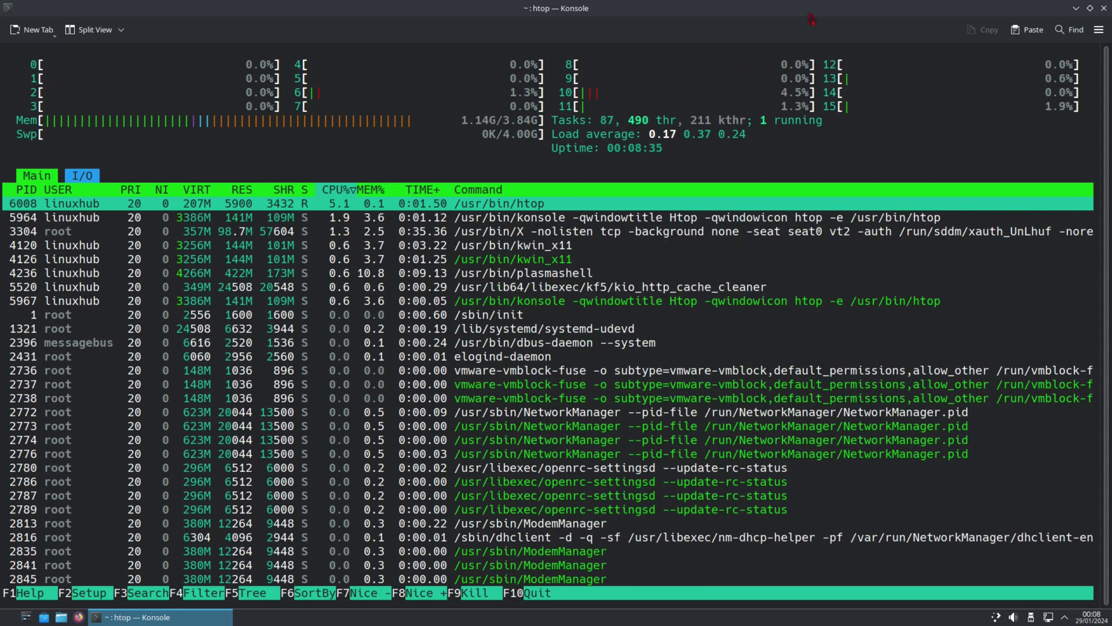
mouse_move(993, 6)
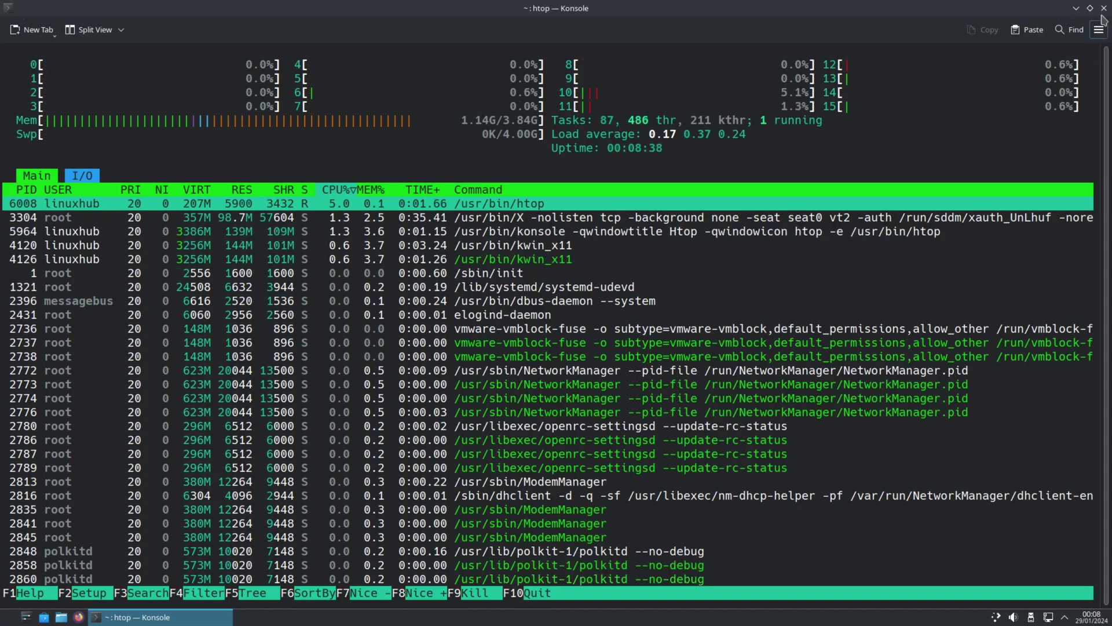
click(1105, 9)
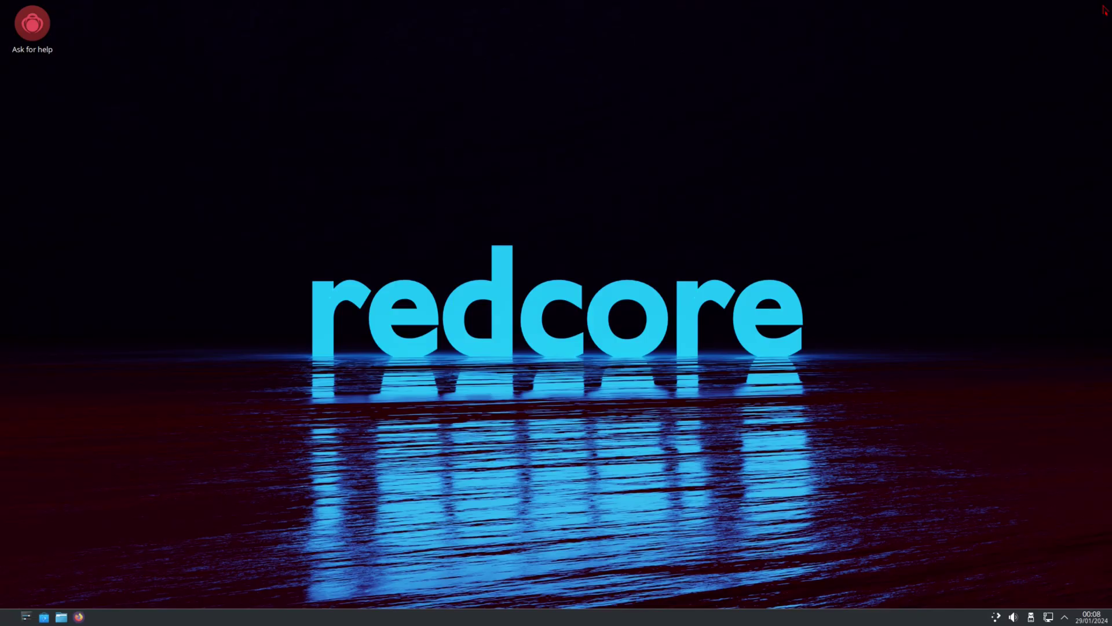
Step: Launch Konsole and confirm version 23.08.4 in About Konsole, then close the dialog
click(25, 617)
mouse_move(89, 541)
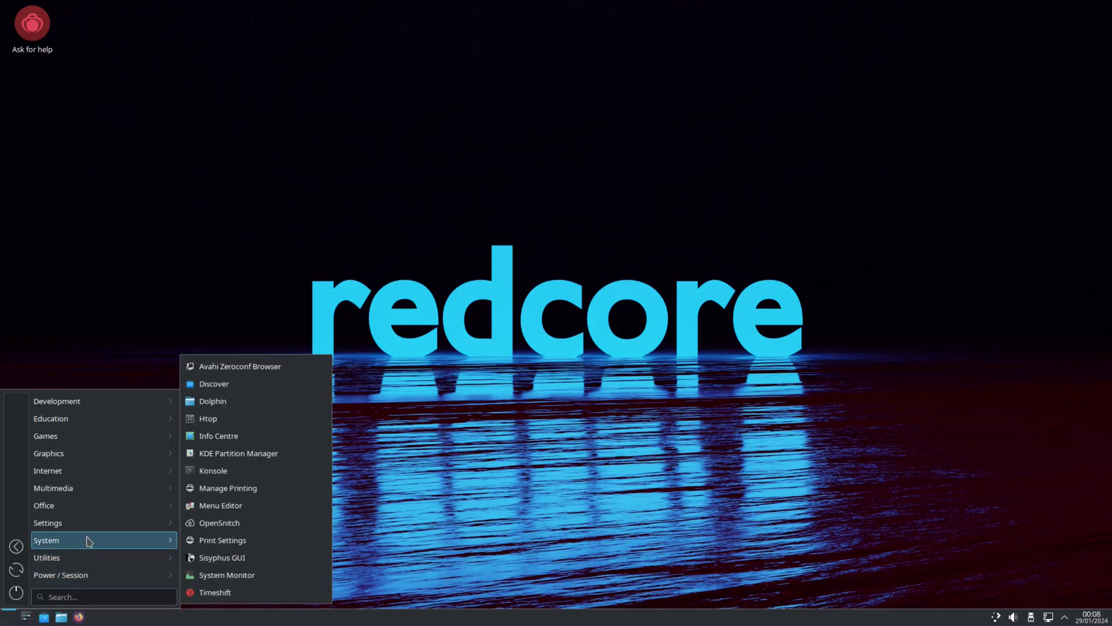
click(235, 472)
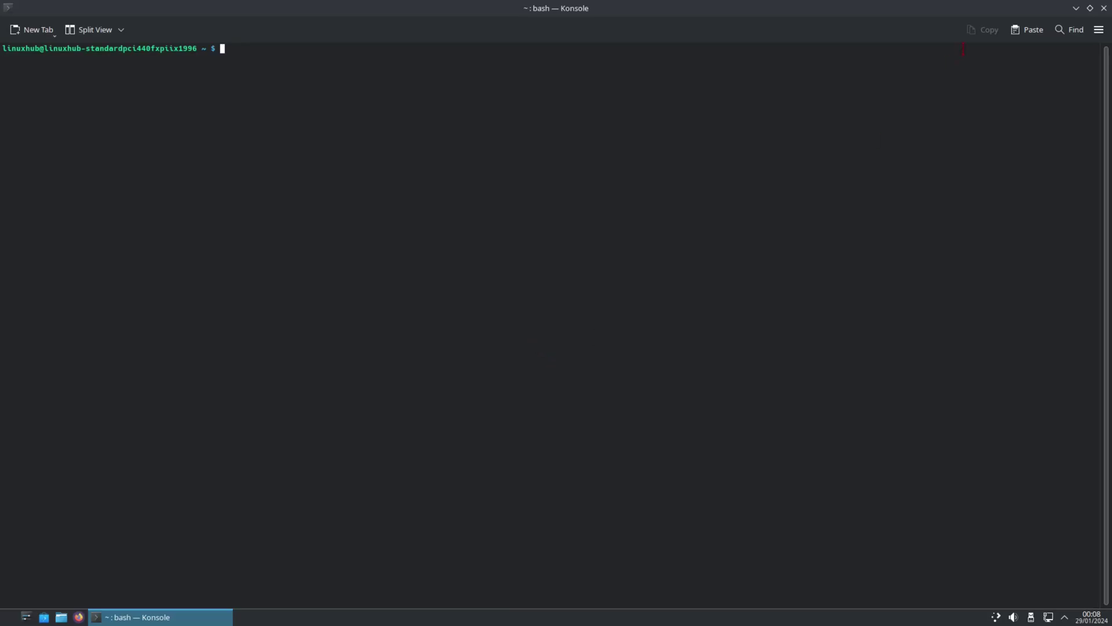
click(1105, 31)
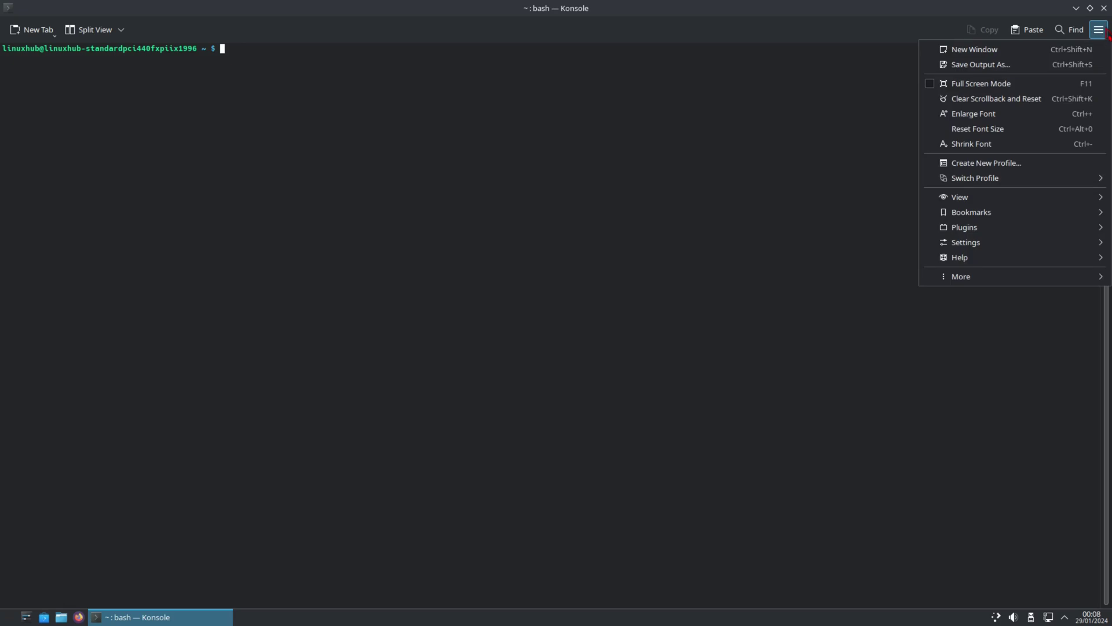
mouse_move(982, 261)
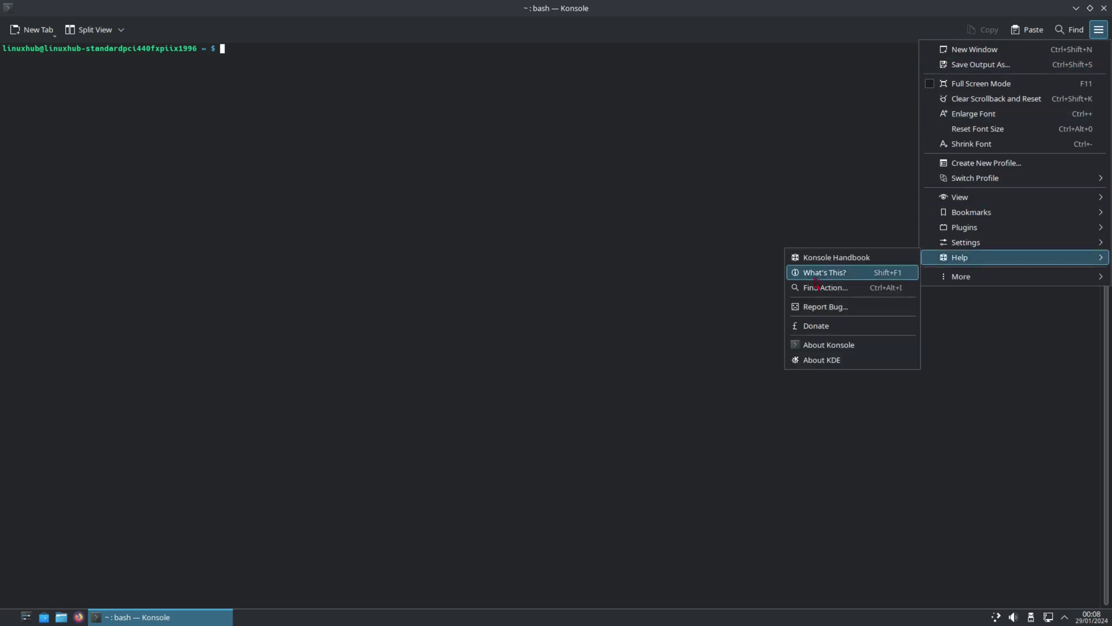
click(848, 345)
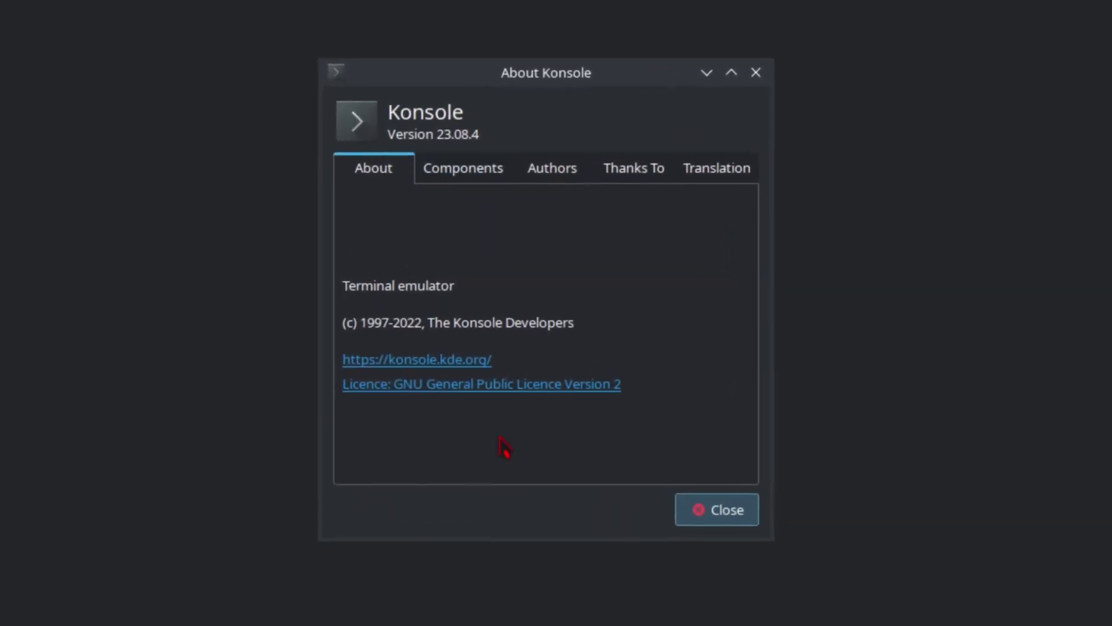
click(732, 517)
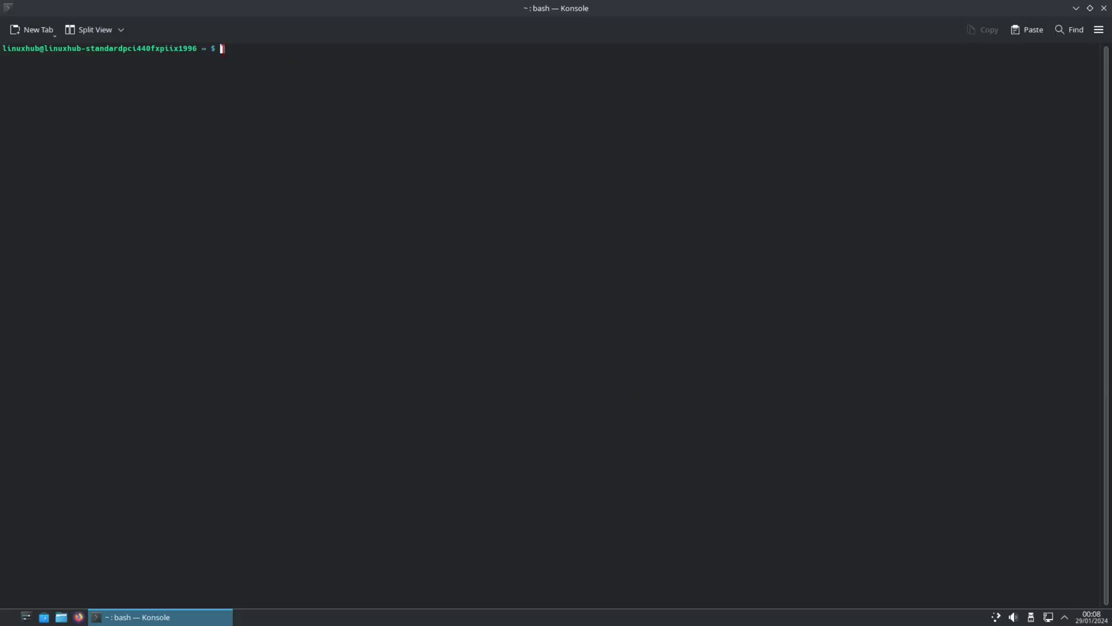
Step: Run neofetch in bash, getting 'command not found', then launch Discover
text(neofetch)
key(Return)
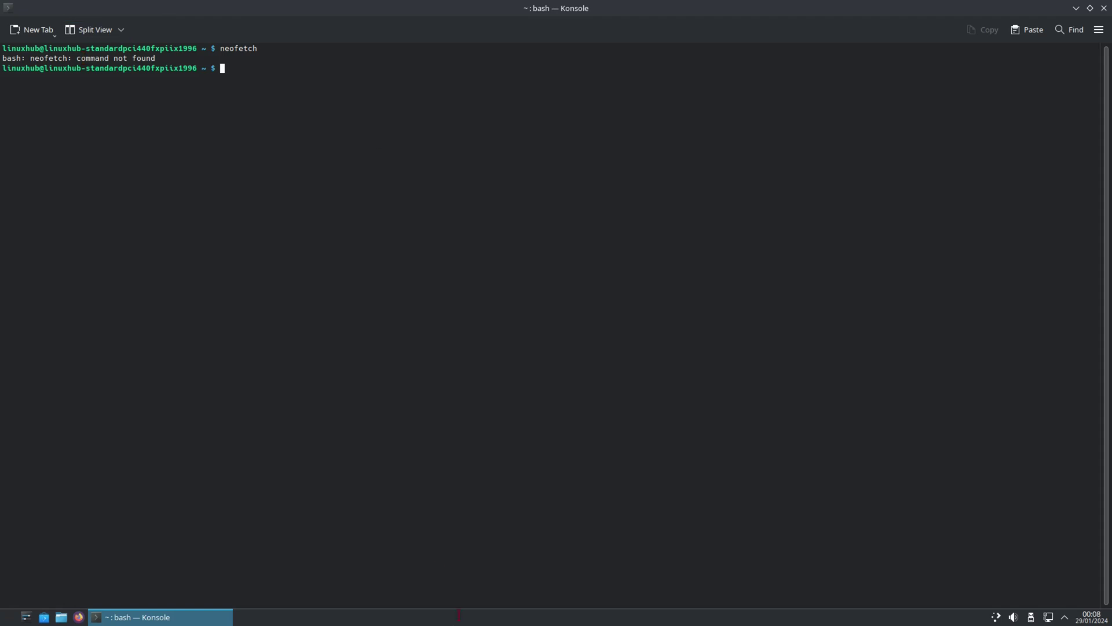
click(45, 618)
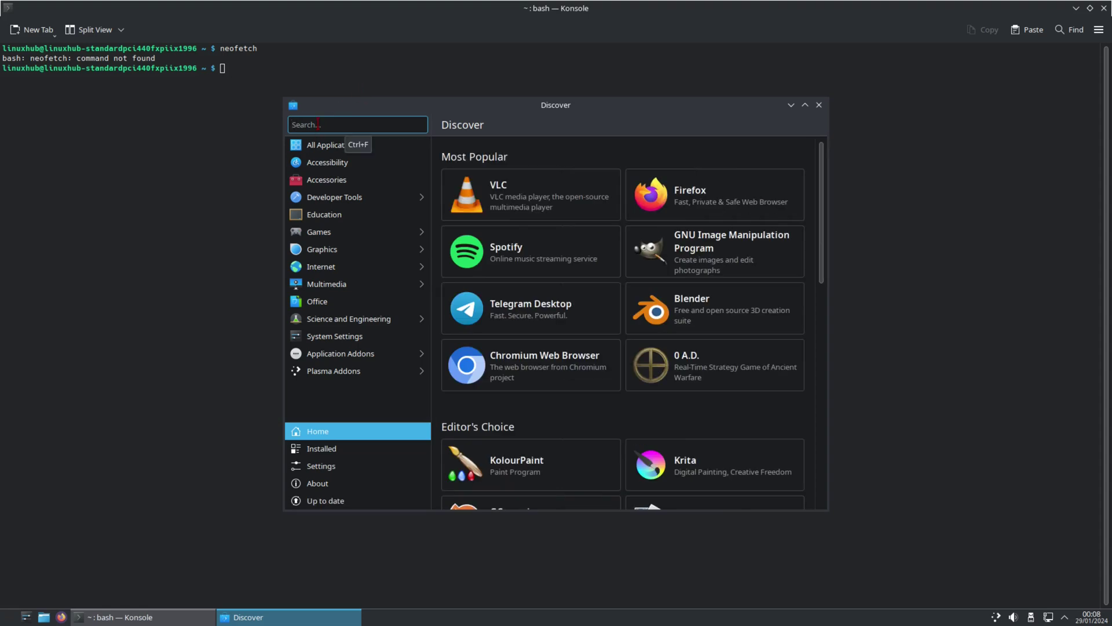
Step: Search Discover for 'neofet', scroll through the 22 theme and wallpaper results, then close Discover
text(neofetch)
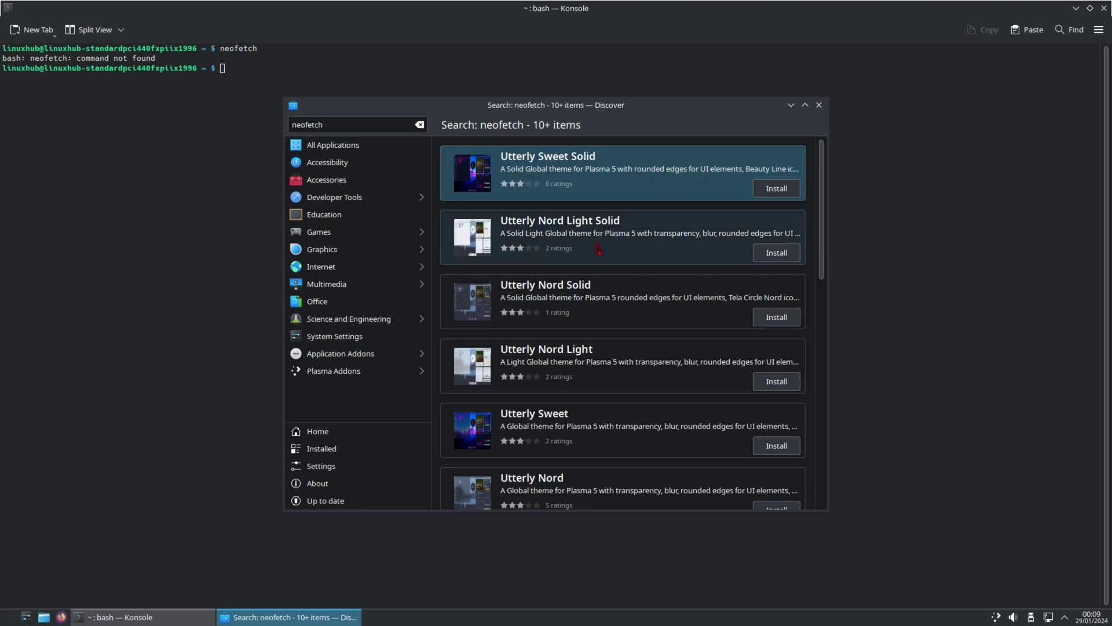
scroll(658, 324, down, 2)
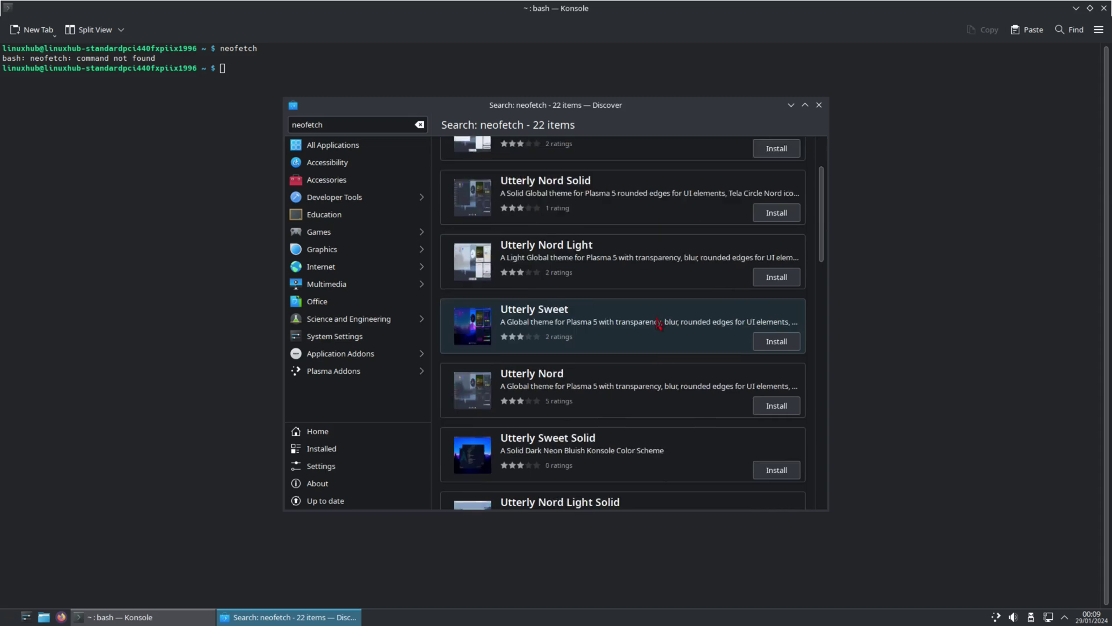
scroll(658, 324, down, 6)
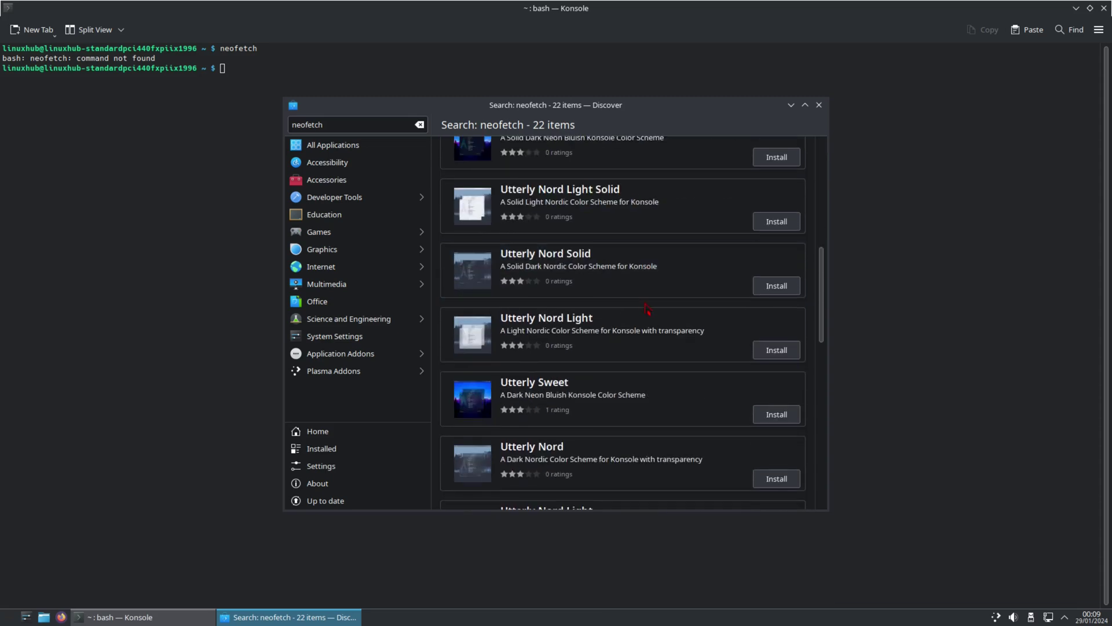
scroll(647, 309, down, 7)
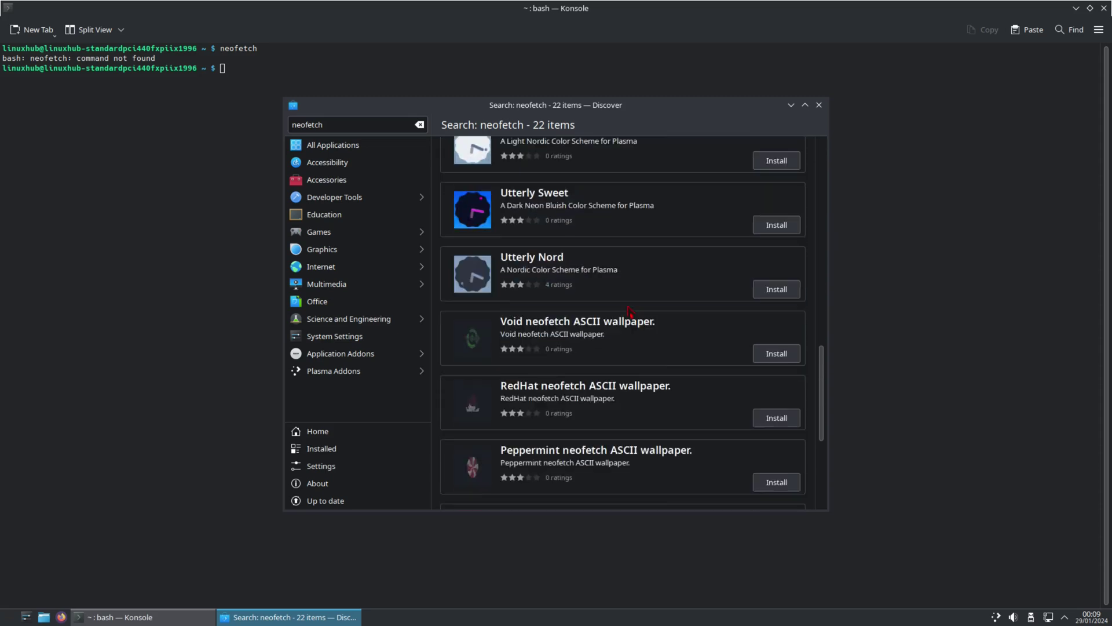
scroll(630, 311, down, 3)
scroll(630, 311, down, 2)
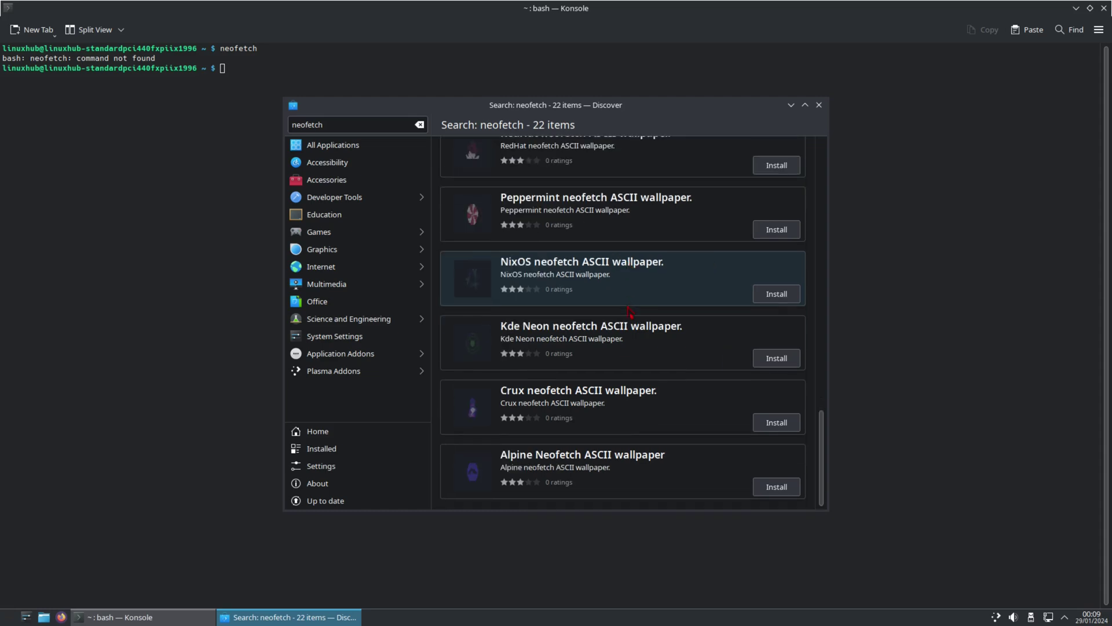
scroll(627, 313, up, 10)
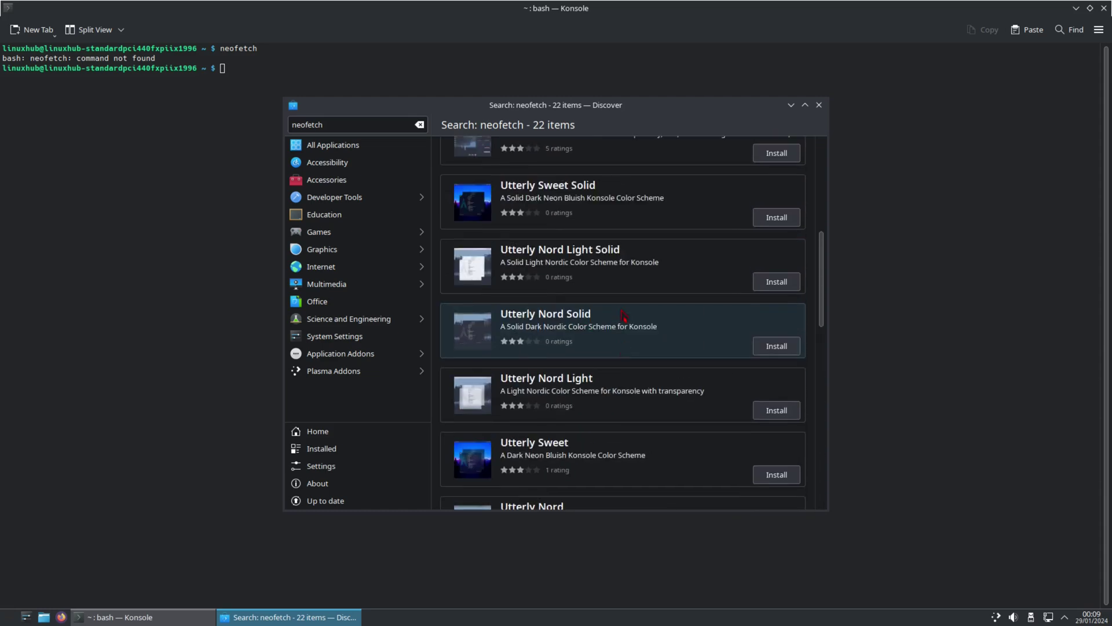
scroll(620, 317, up, 2)
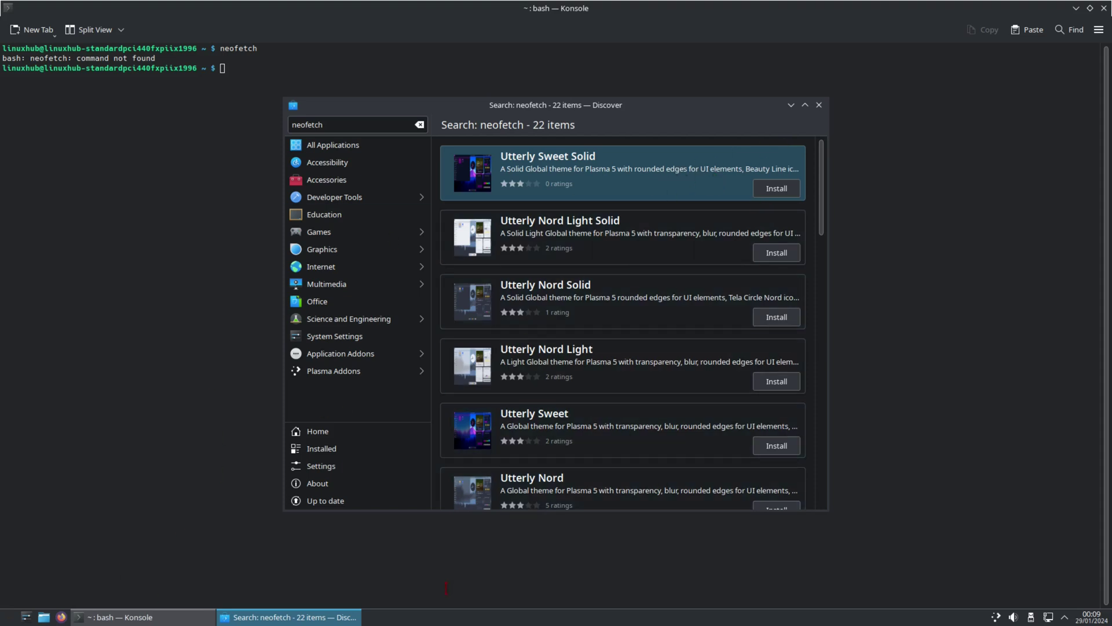
right_click(249, 617)
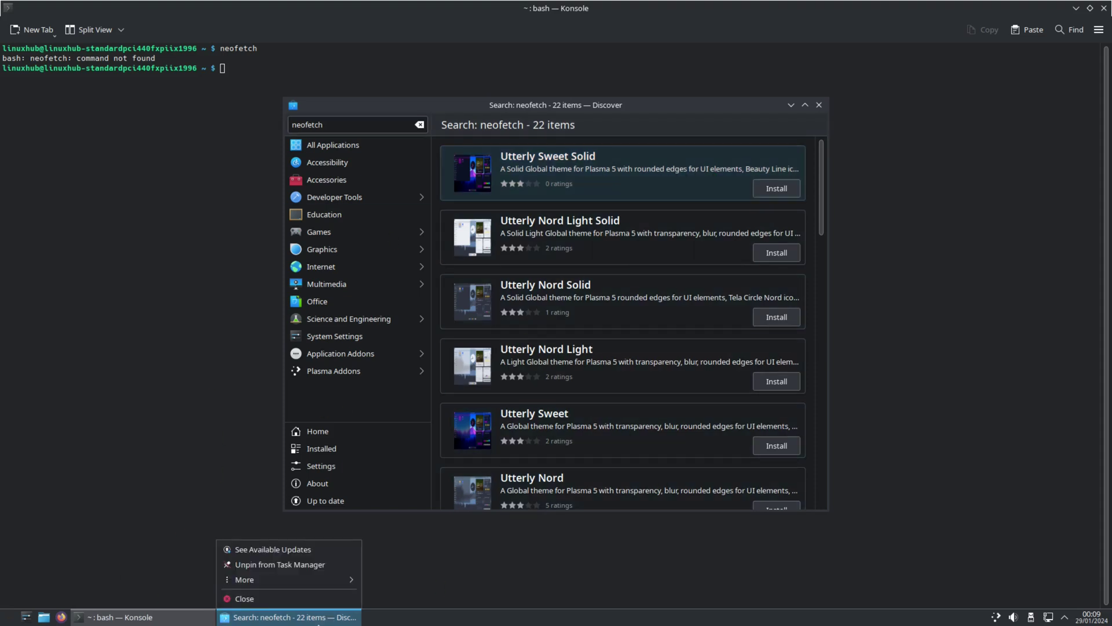
click(250, 599)
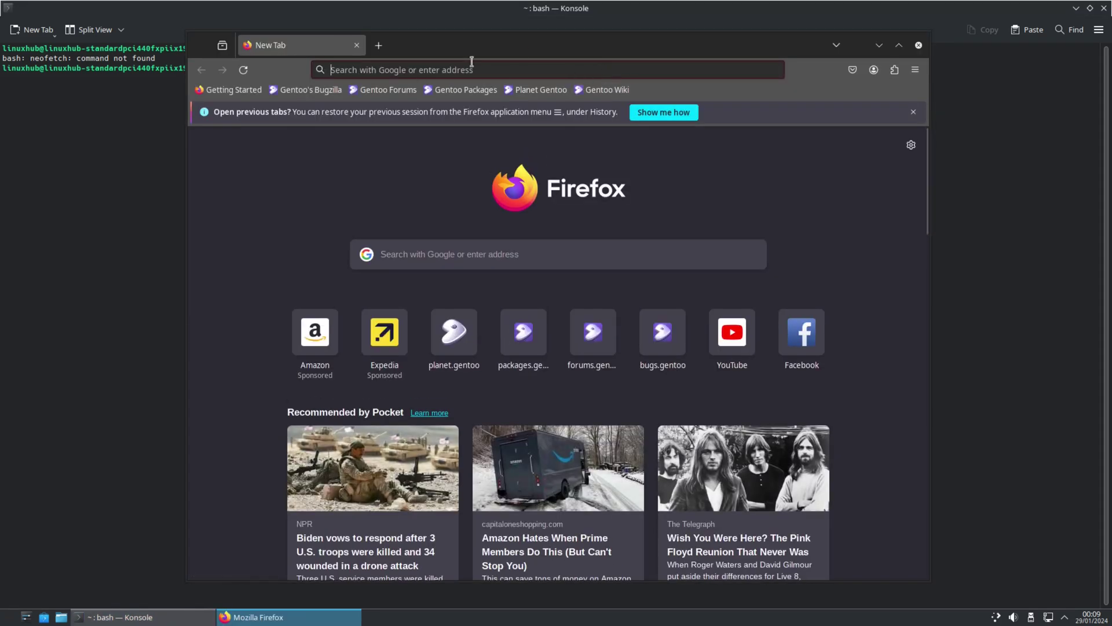
Step: Search Google from the Firefox address bar for 'neofetch on gentoo'
click(511, 73)
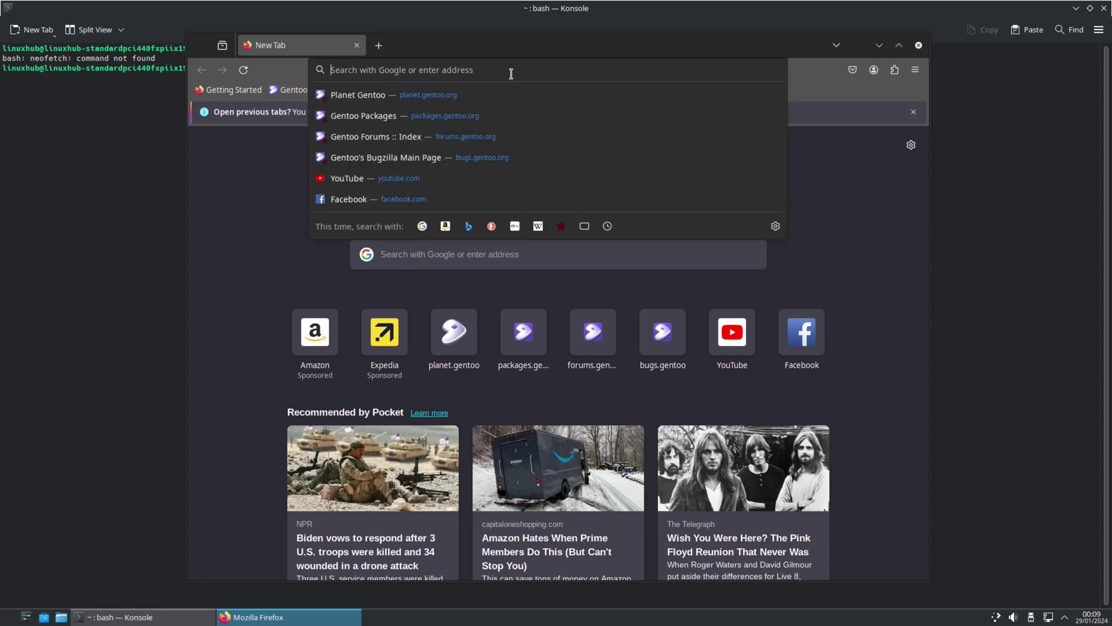
text(neof)
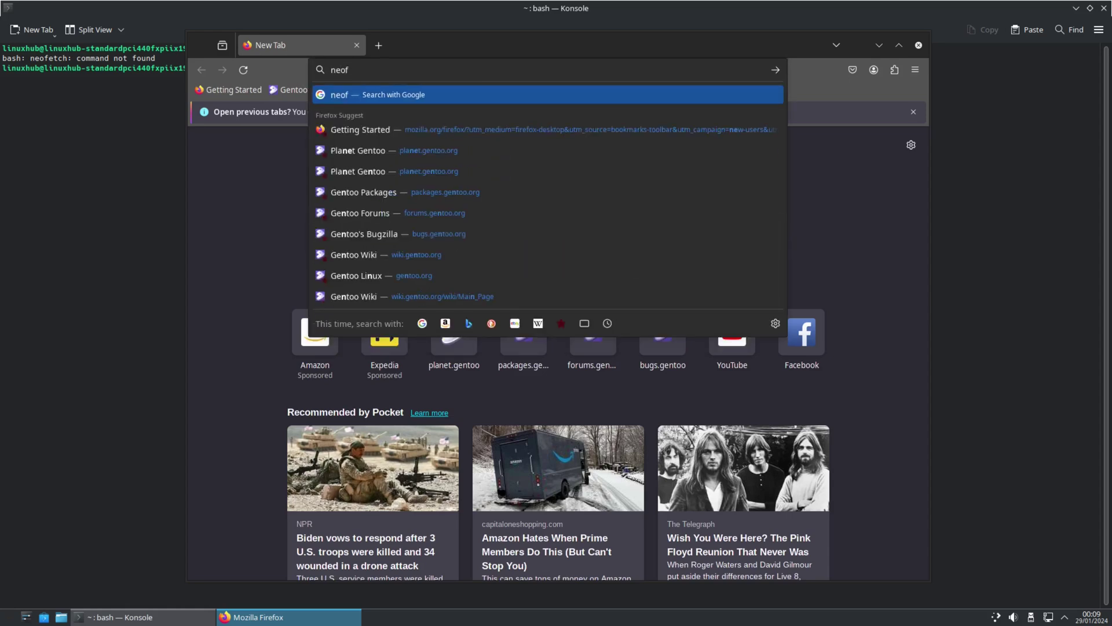
text(etch on )
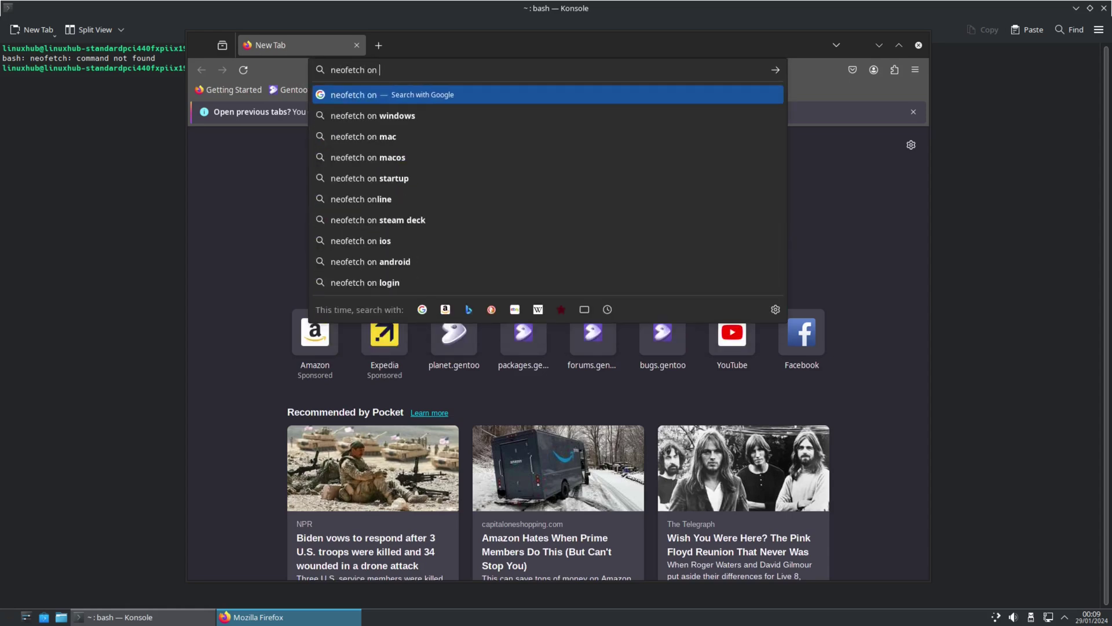
text(gentoo)
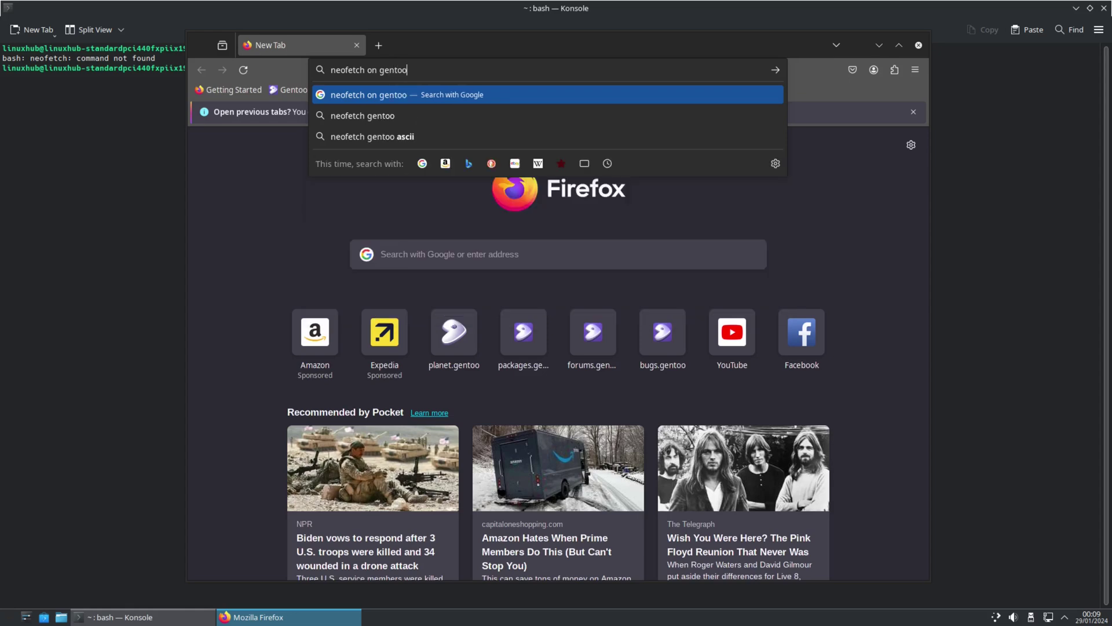
key(Return)
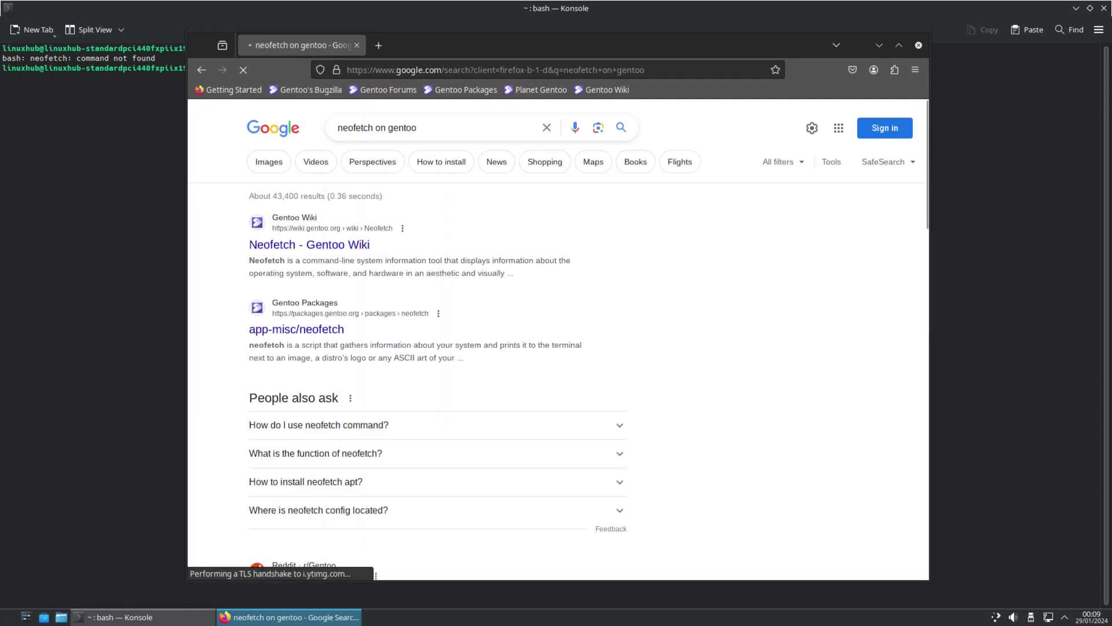
Step: Open the 'Neofetch - Gentoo Wiki' result and scroll to its Installation section
click(325, 243)
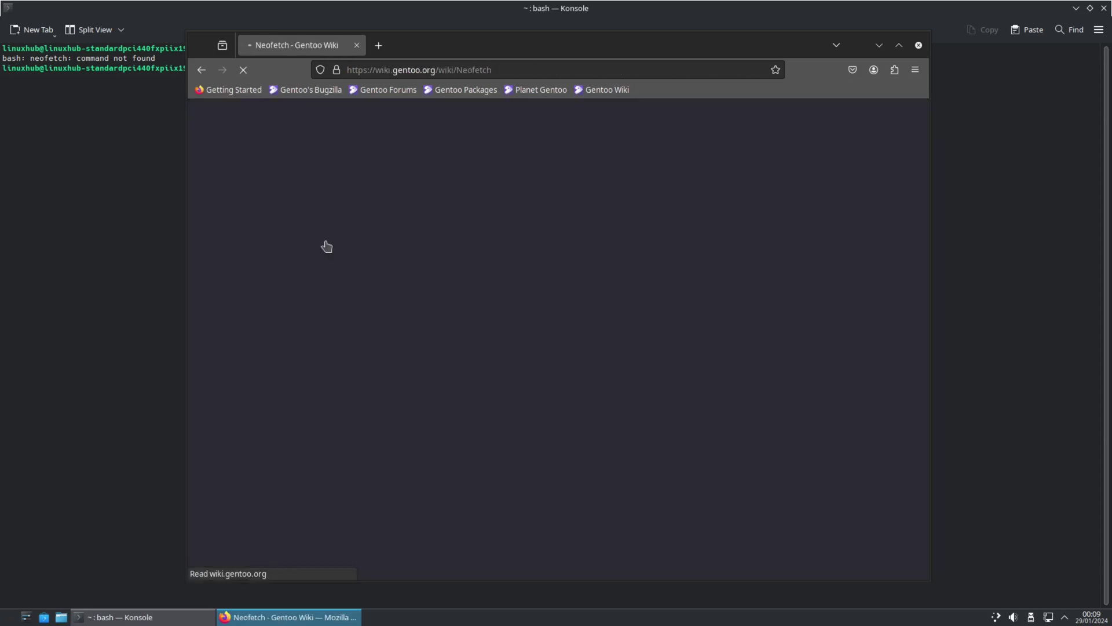
scroll(616, 318, down, 4)
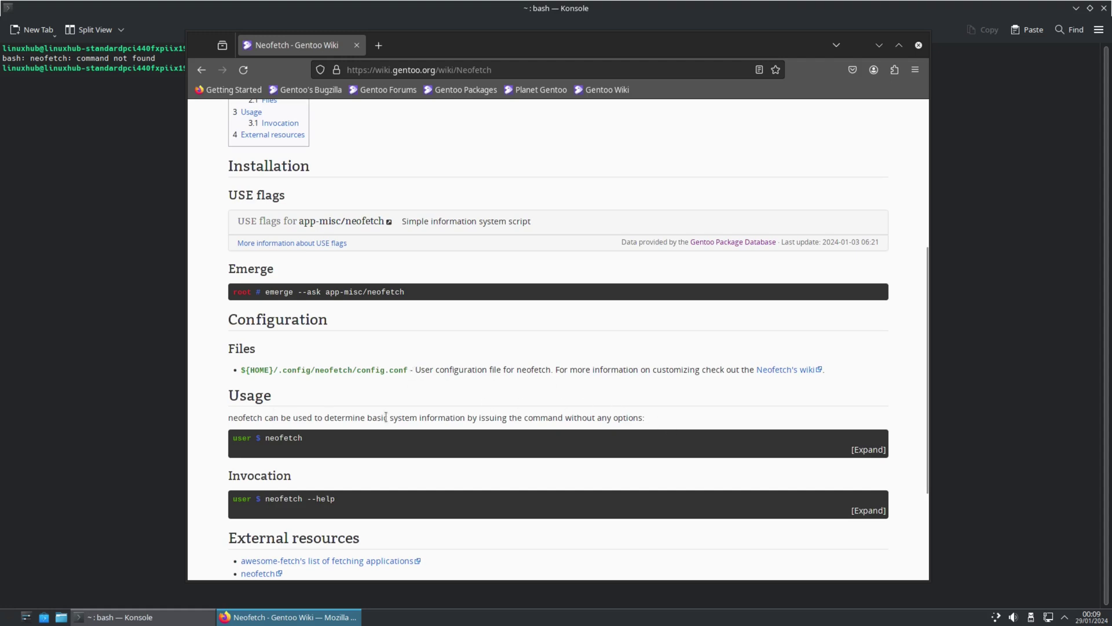
scroll(474, 408, down, 3)
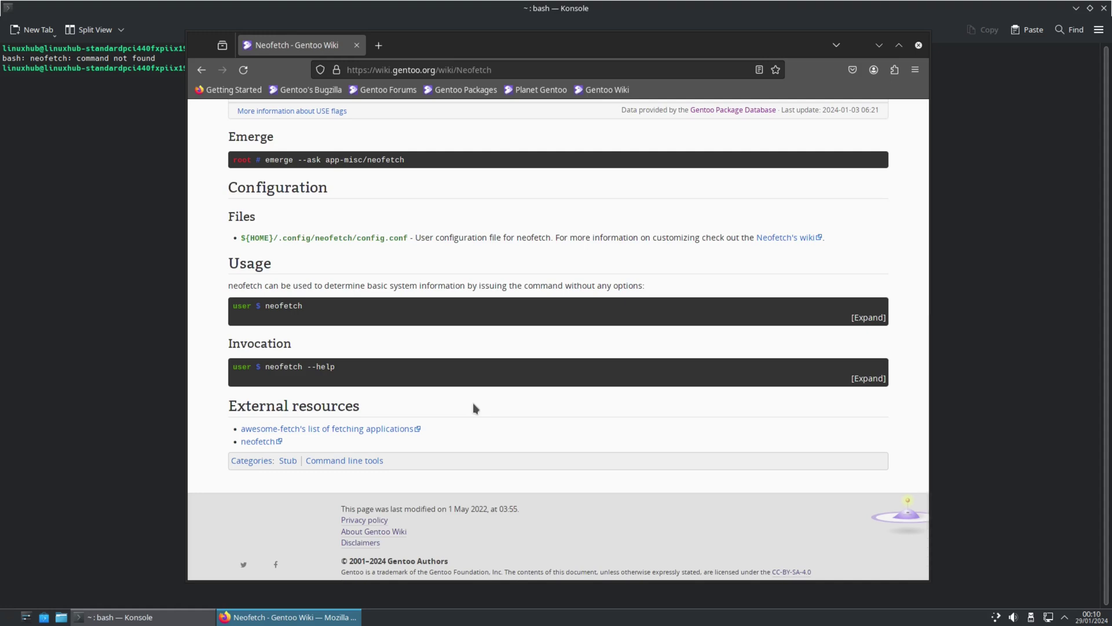
scroll(473, 406, up, 3)
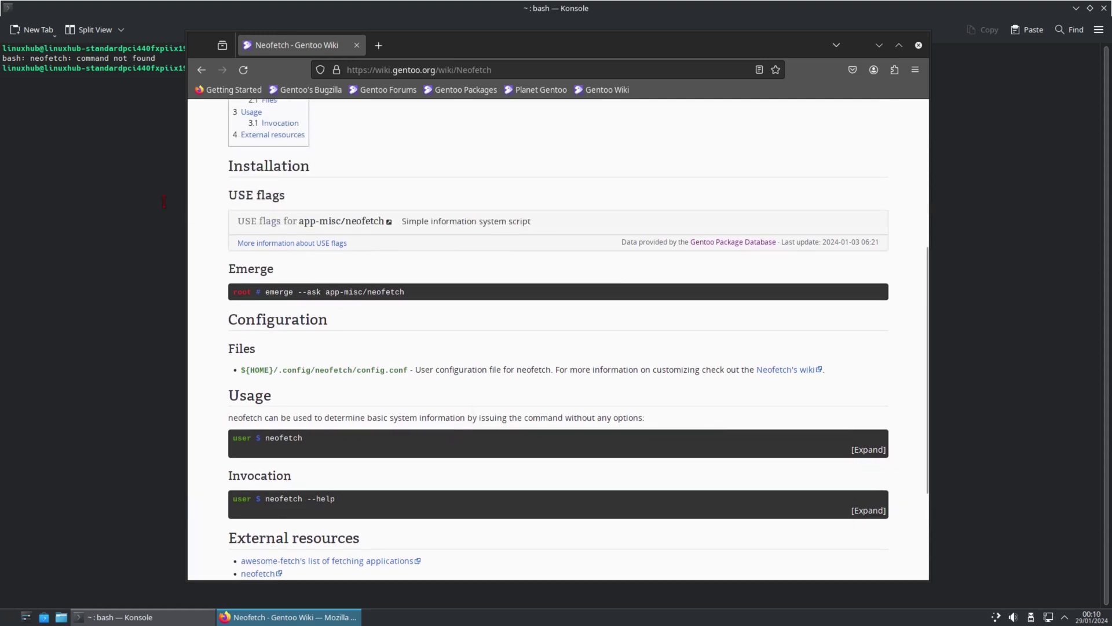
Step: Become root in Konsole with su, entering the root password
click(163, 201)
text(su)
key(Return)
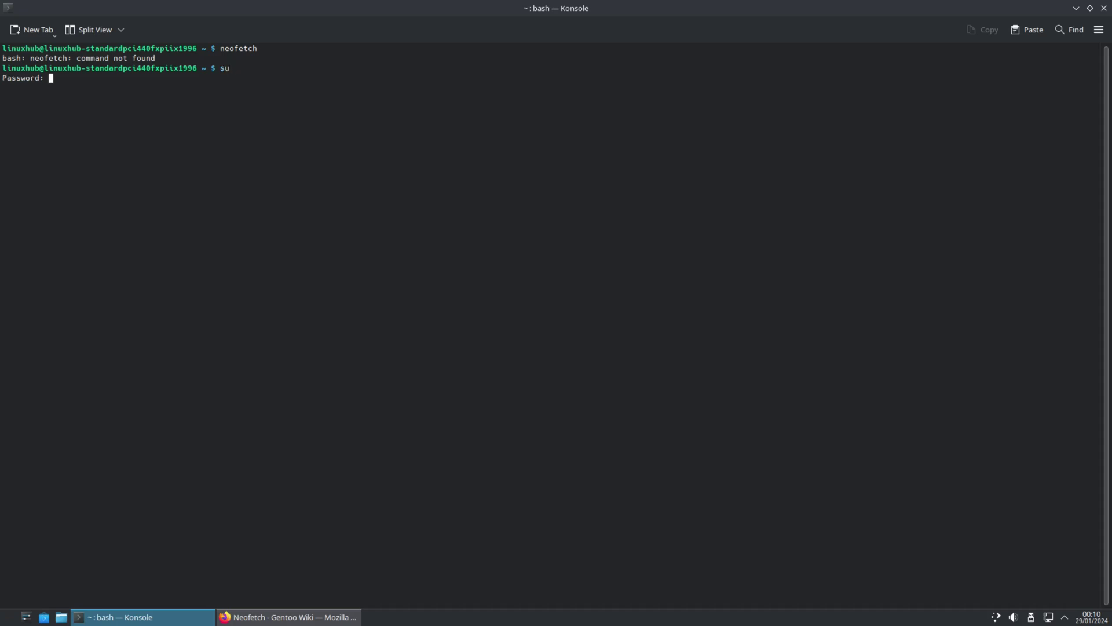
key(Return)
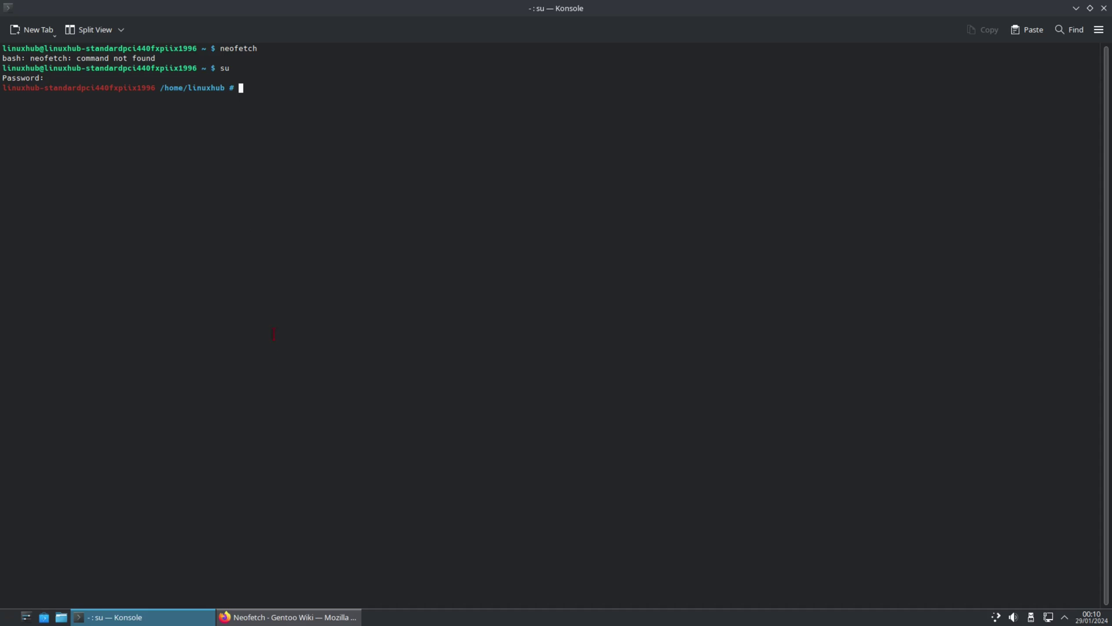
Step: Copy 'emerge --ask app-misc/neofetch' from the wiki and run it in the root terminal
click(288, 617)
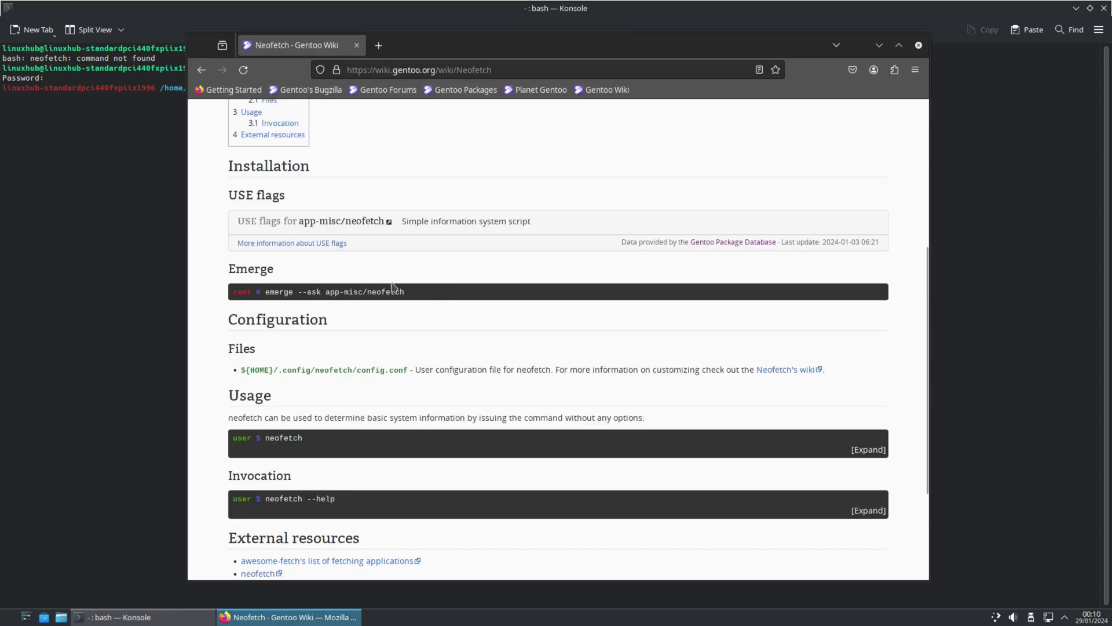
drag(405, 293, 266, 291)
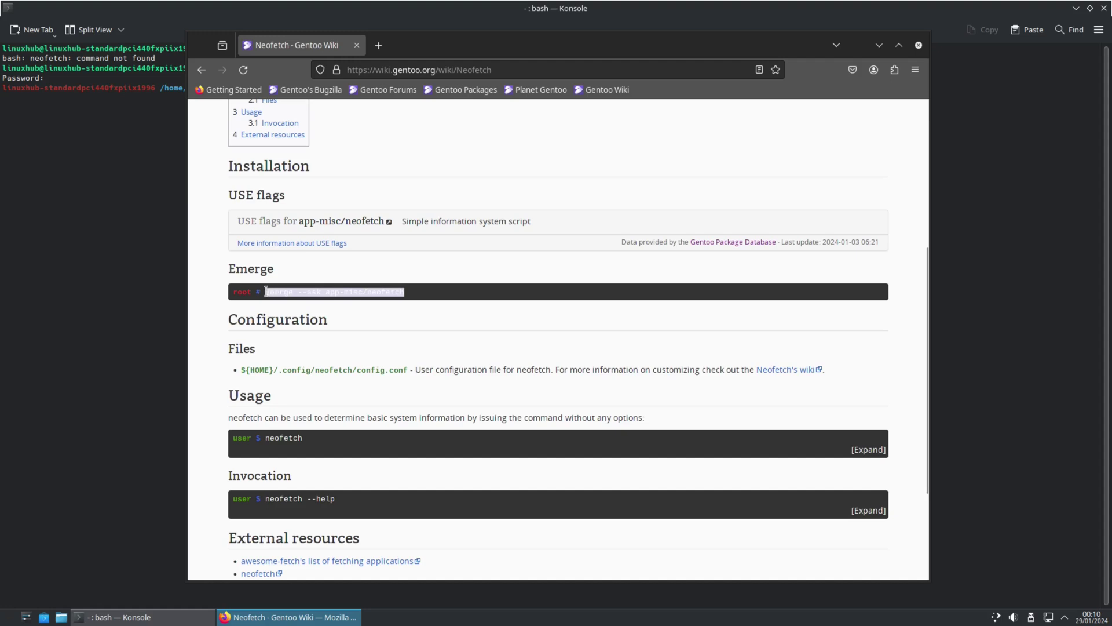
right_click(266, 291)
click(290, 299)
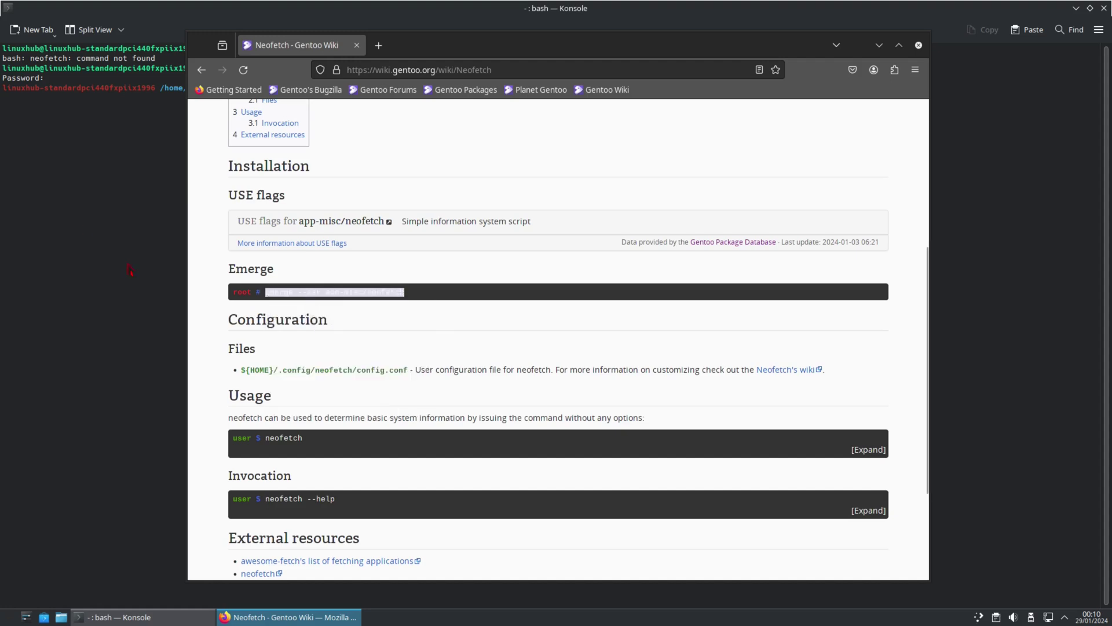
click(78, 99)
right_click(254, 88)
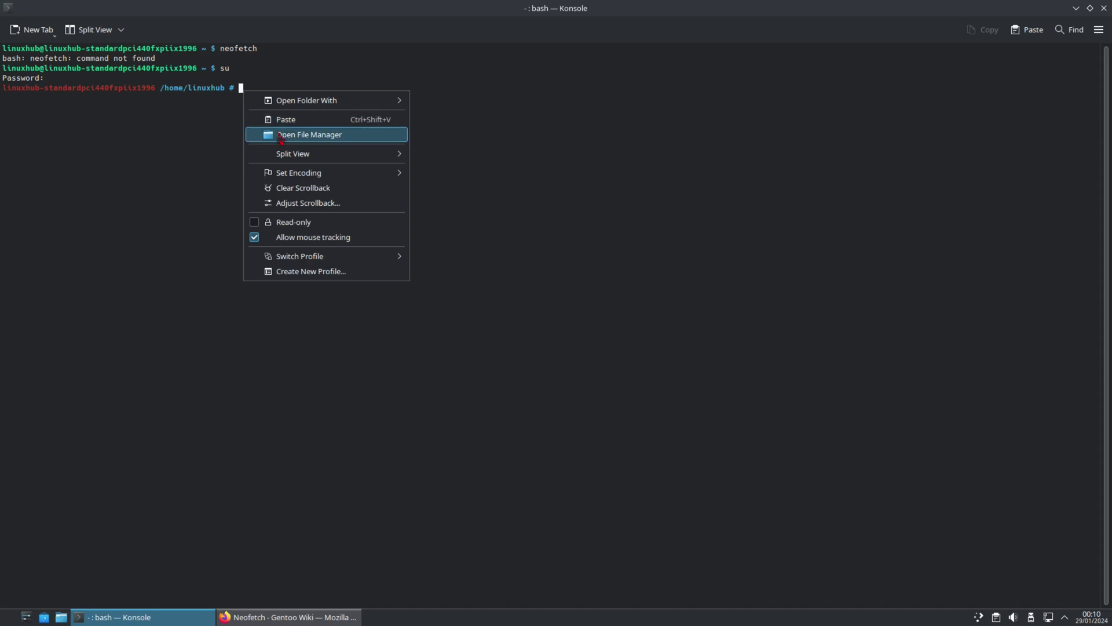
click(301, 118)
key(Return)
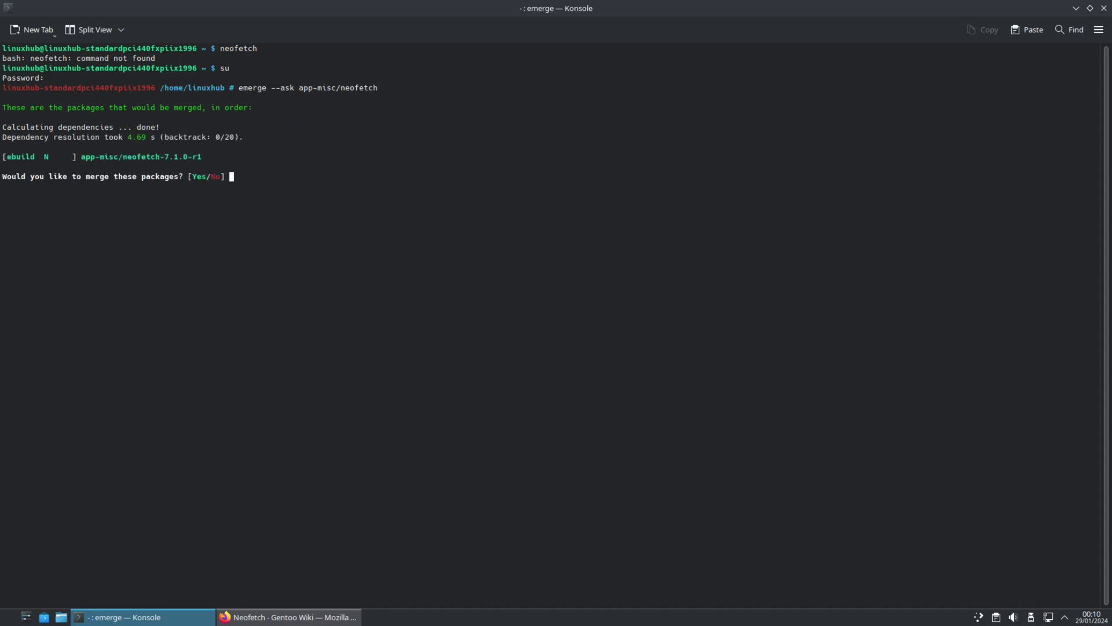
Step: Answer 'yes' to merge neofetch-7.1.0-r1, then exit the root shell
text(yes)
key(Return)
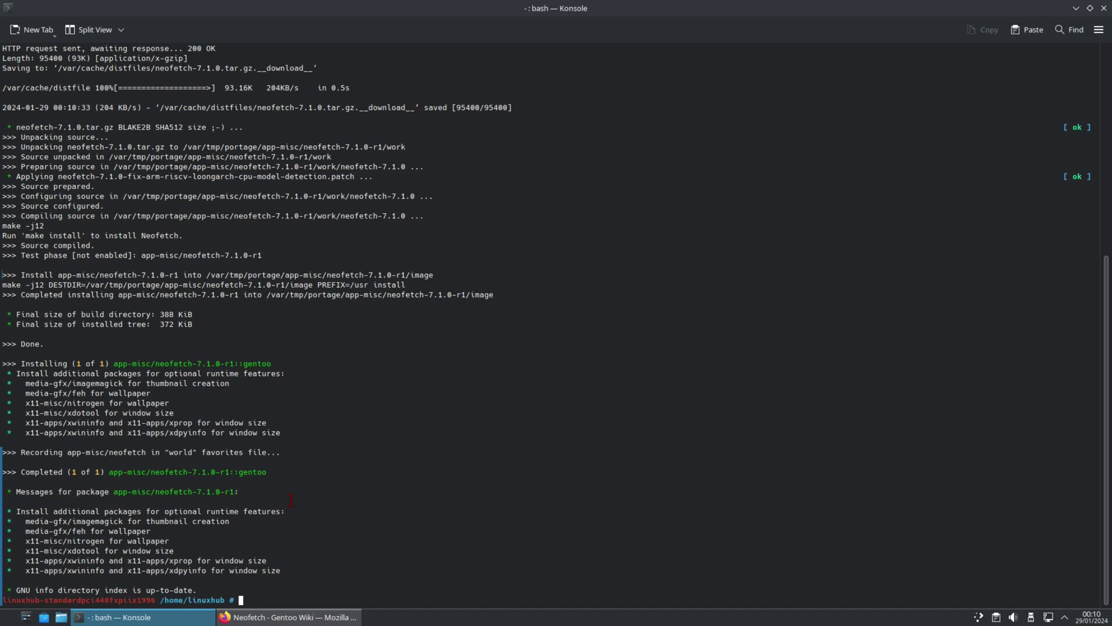
text(exit)
key(Return)
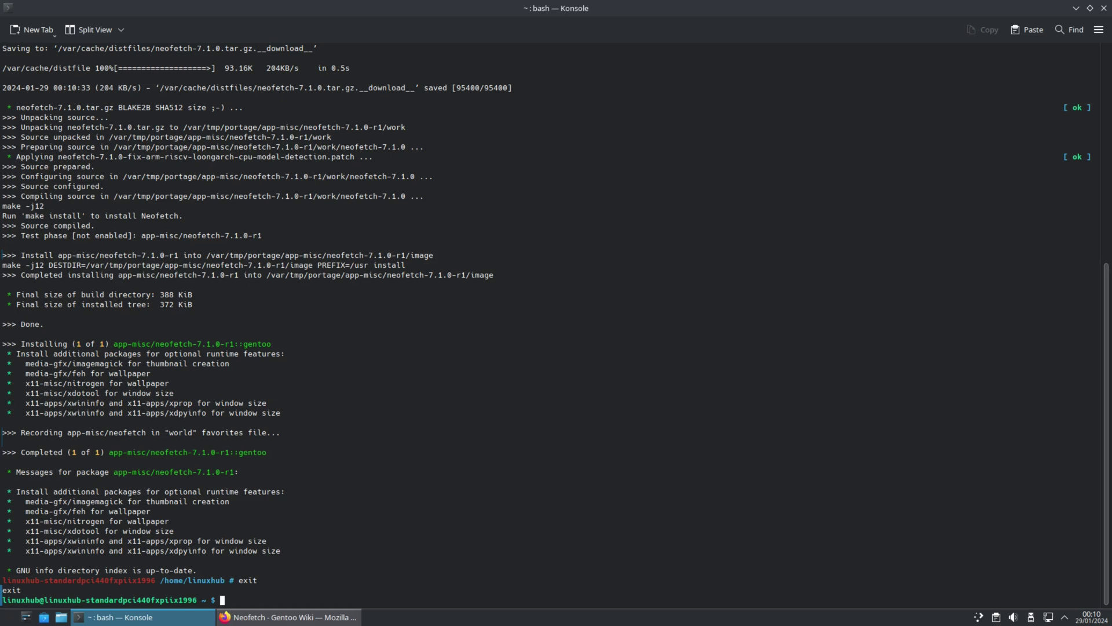
Step: Clear the terminal, run neofetch, and enlarge the font by two steps
text(clear)
key(Return)
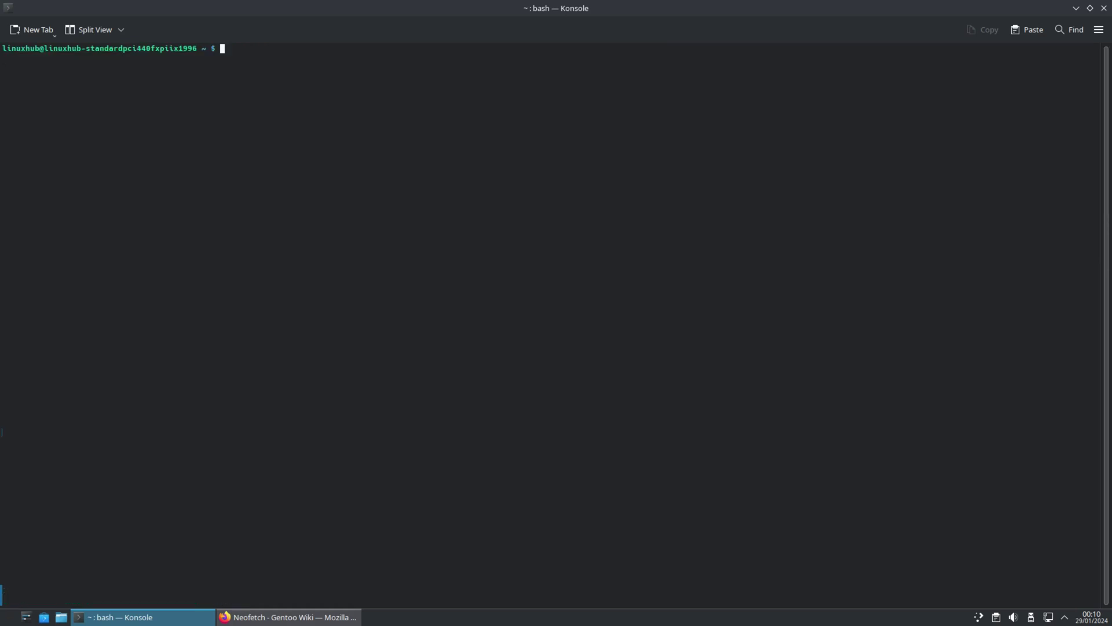
text(neofetch)
key(Return)
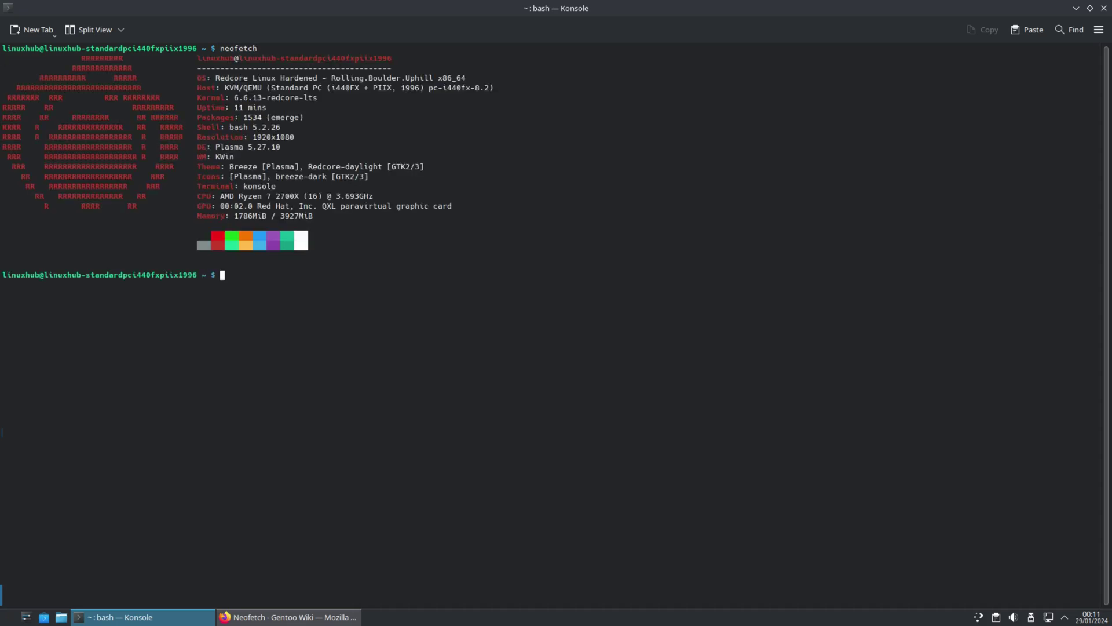
key(ctrl+plus)
key(ctrl+plus)
key(ctrl+plus)
key(ctrl+plus)
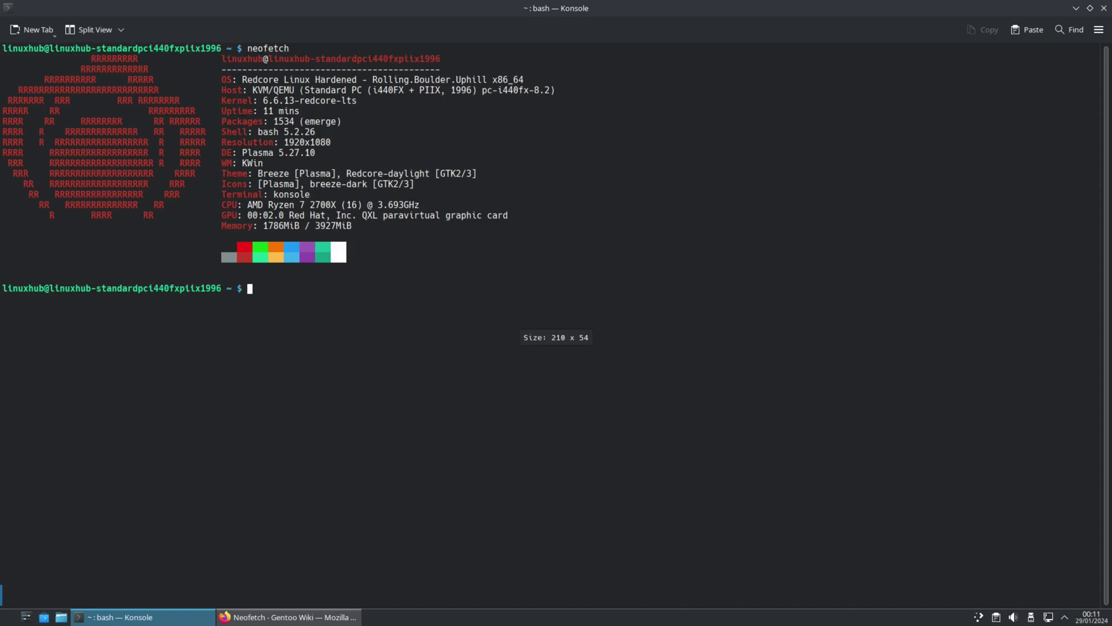
key(ctrl+plus)
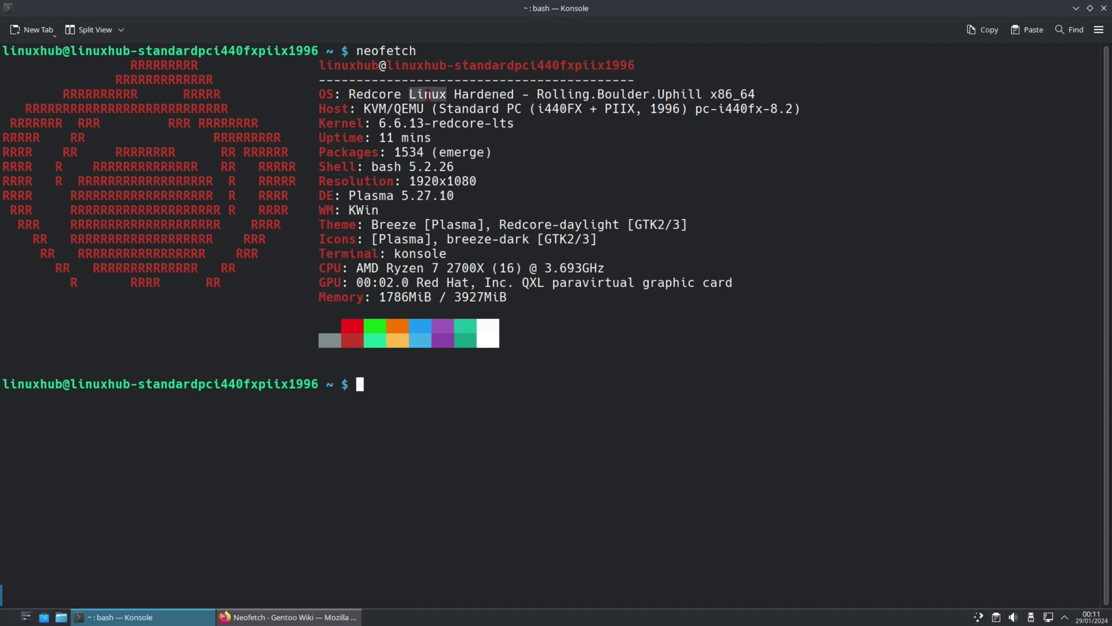
Step: Highlight the OS, Kernel, DE and WM lines of the neofetch output
triple_click(428, 94)
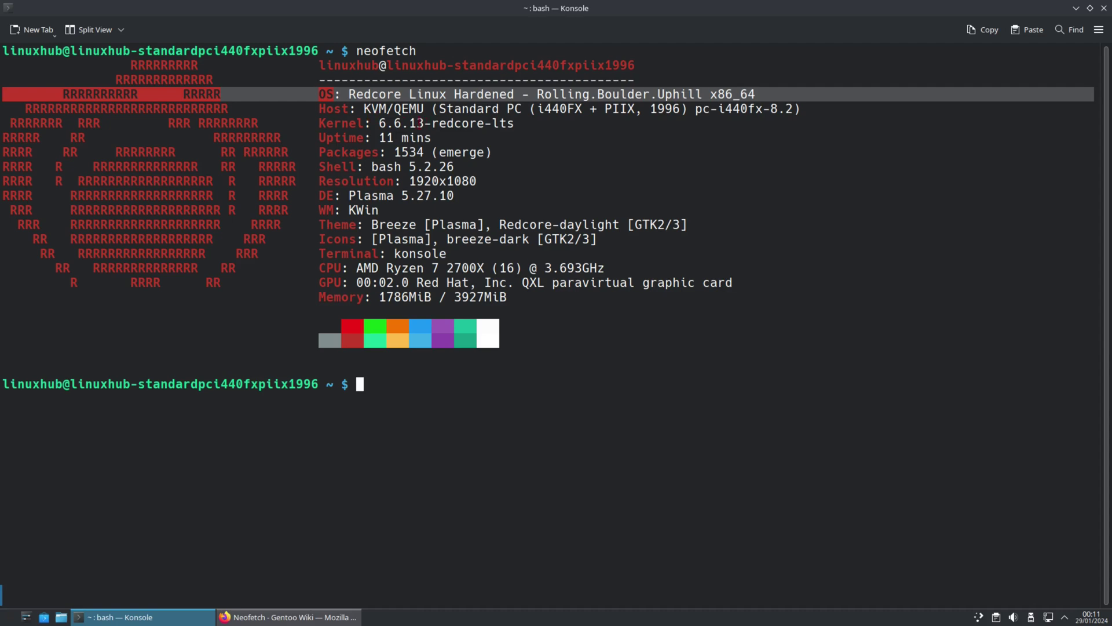
triple_click(406, 123)
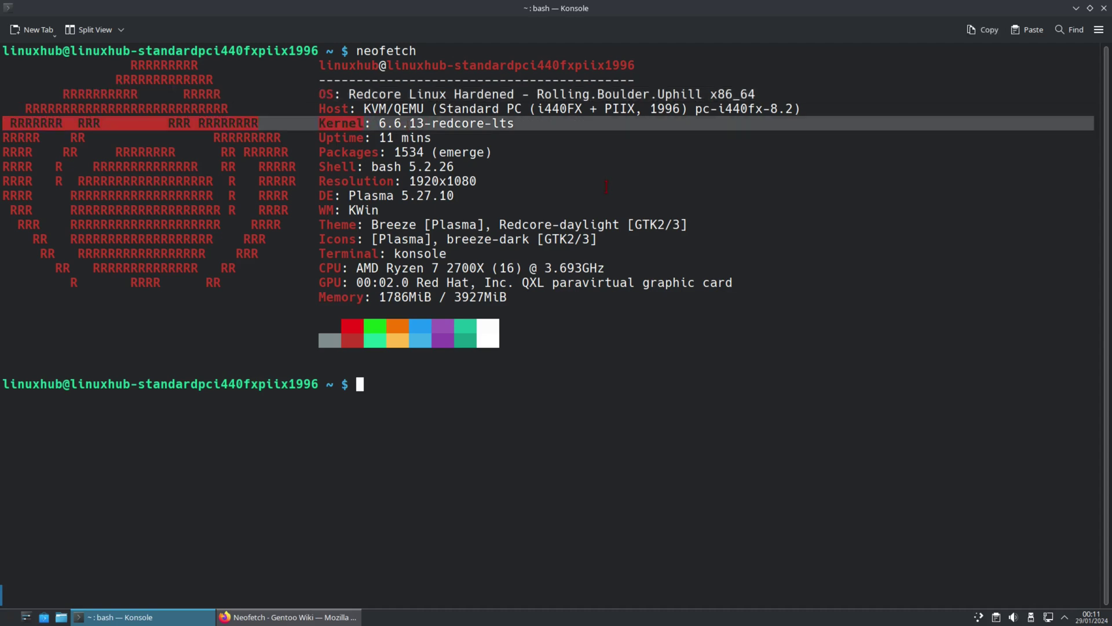
triple_click(381, 195)
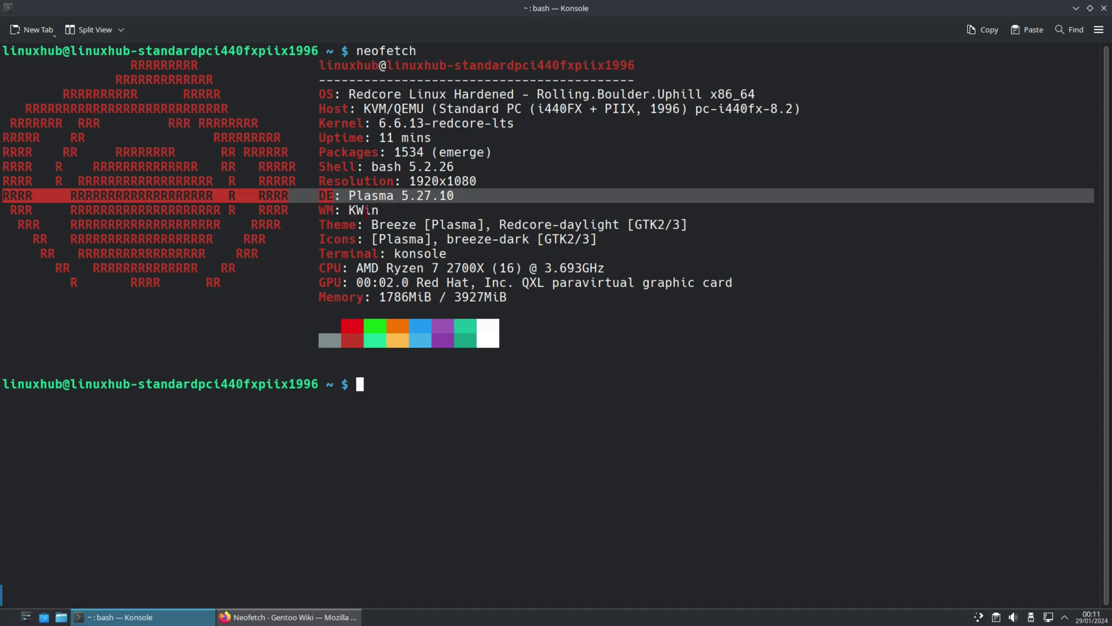
triple_click(360, 210)
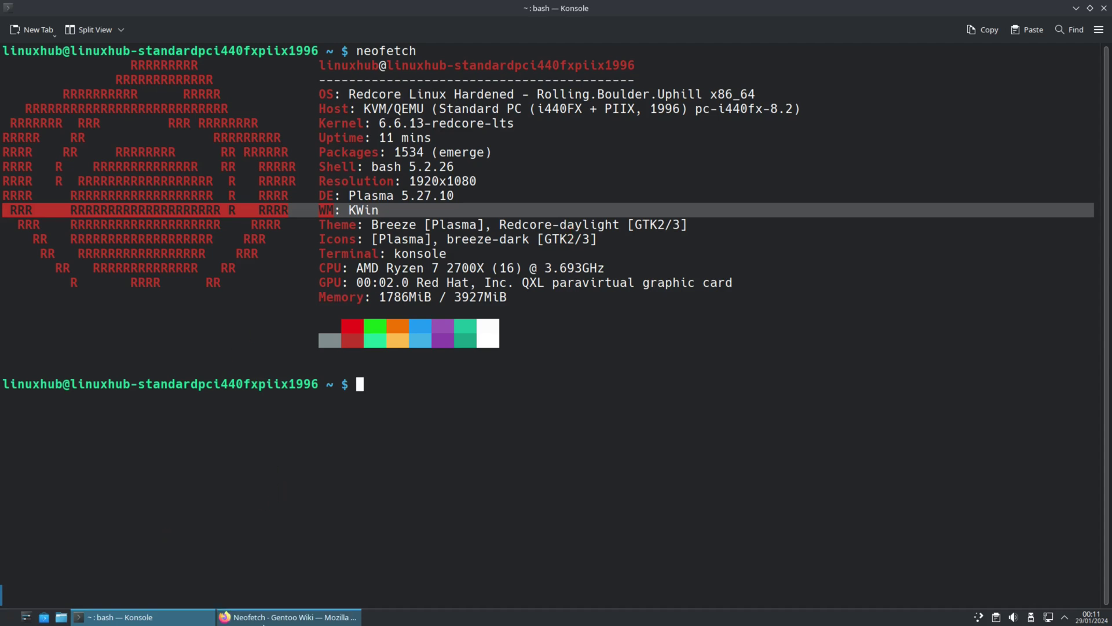
Step: Close the Firefox and Konsole windows via their taskbar entries
right_click(278, 617)
click(280, 602)
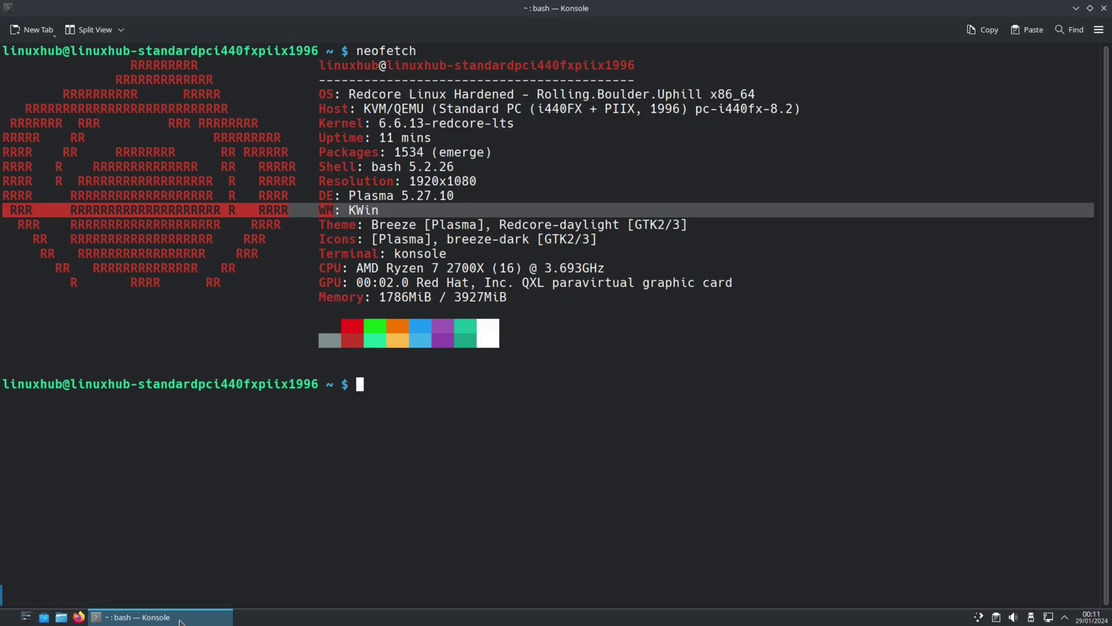
right_click(217, 618)
click(193, 602)
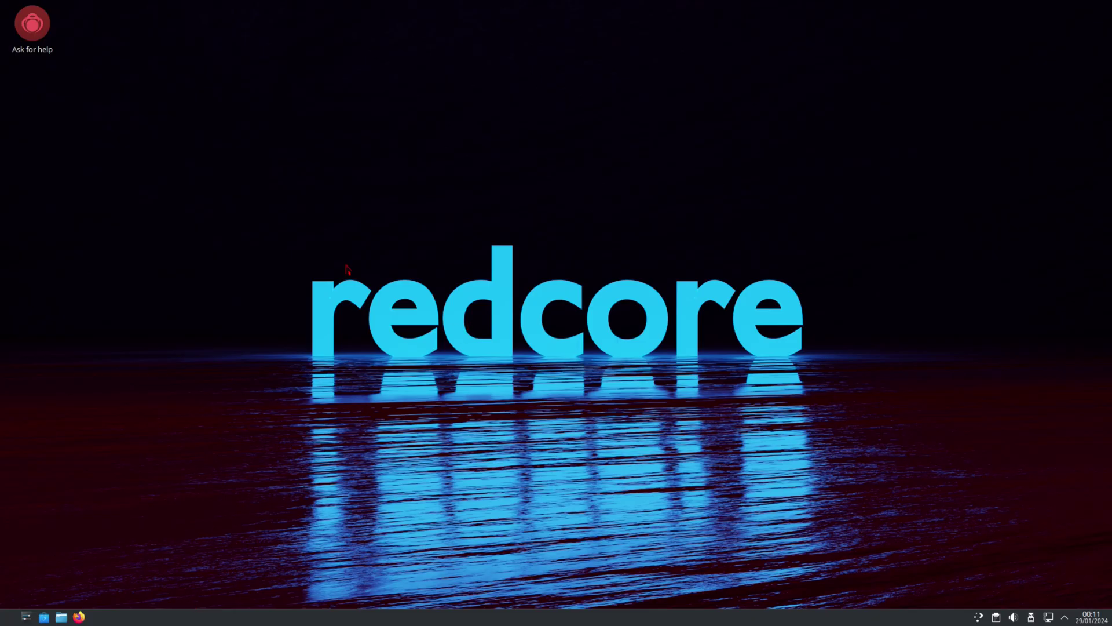